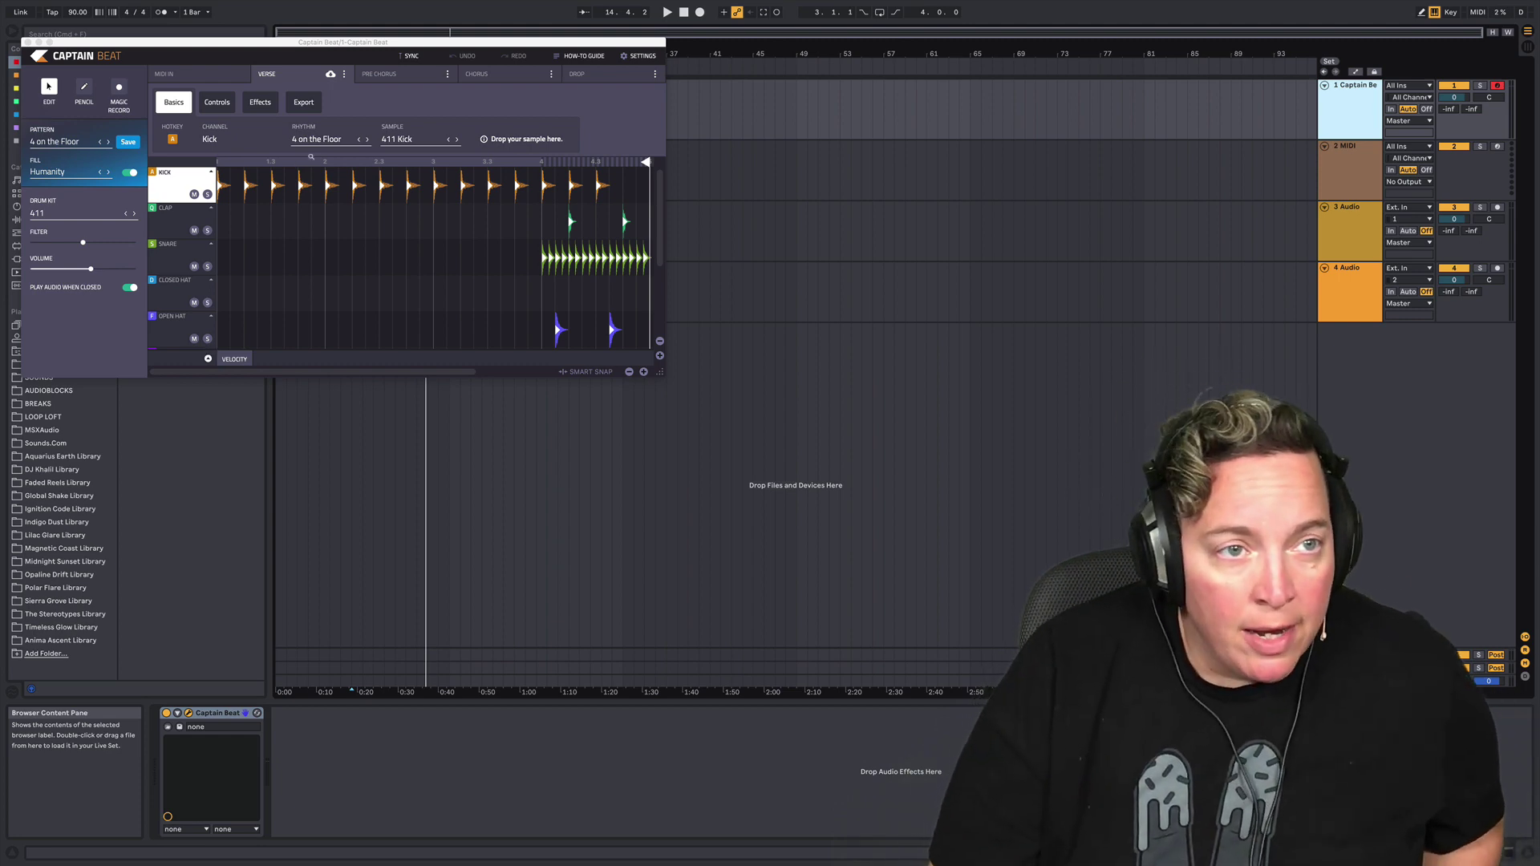
- Enlarge the Captain Beat plug-in window and load the Boombox drum kit from the official Old School kits
drag(361, 46, 361, 43)
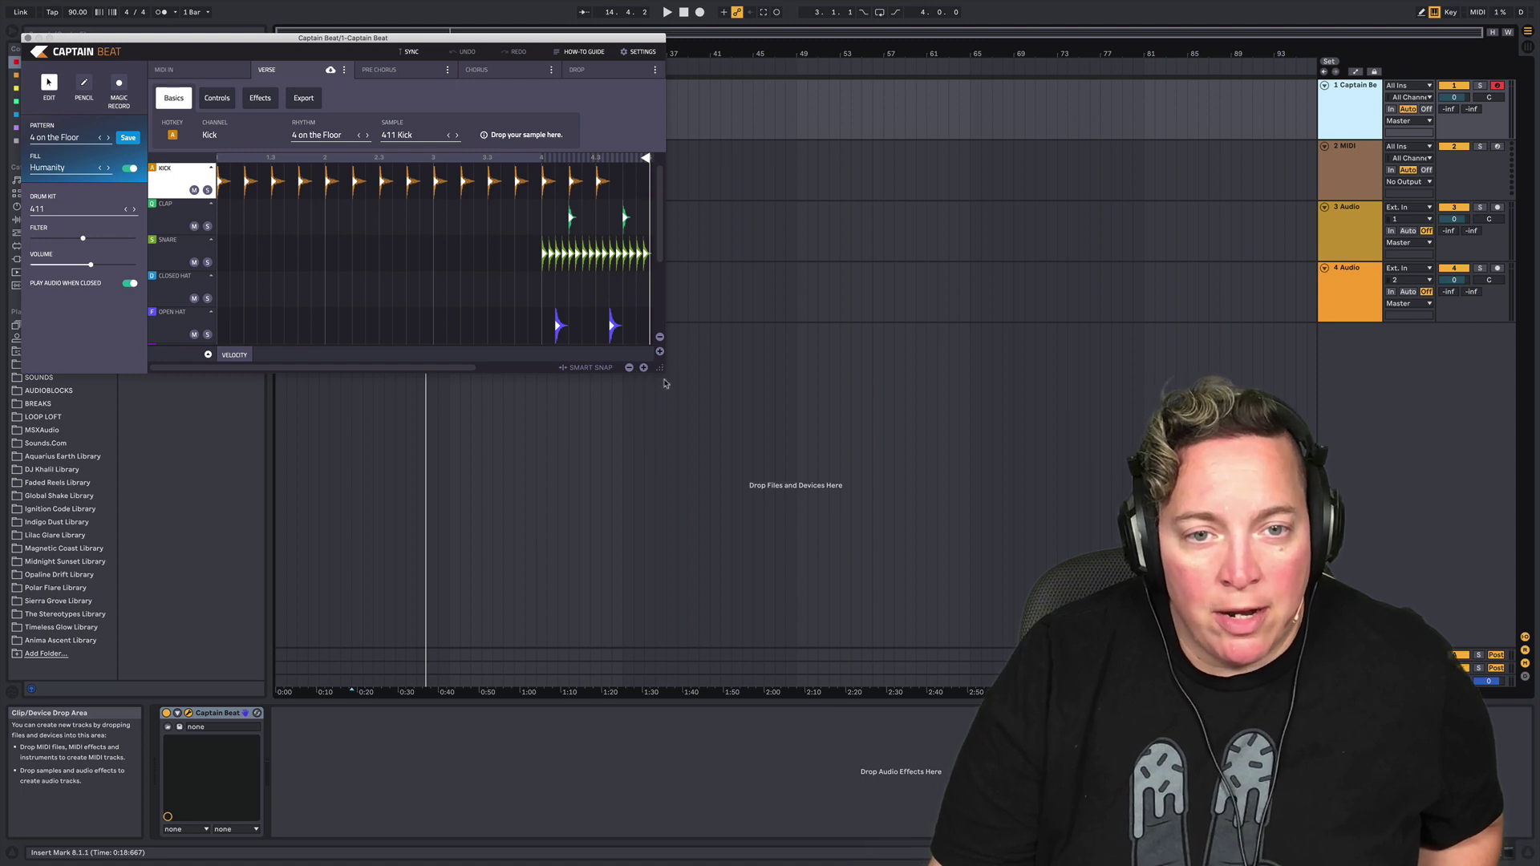
drag(665, 384, 1052, 628)
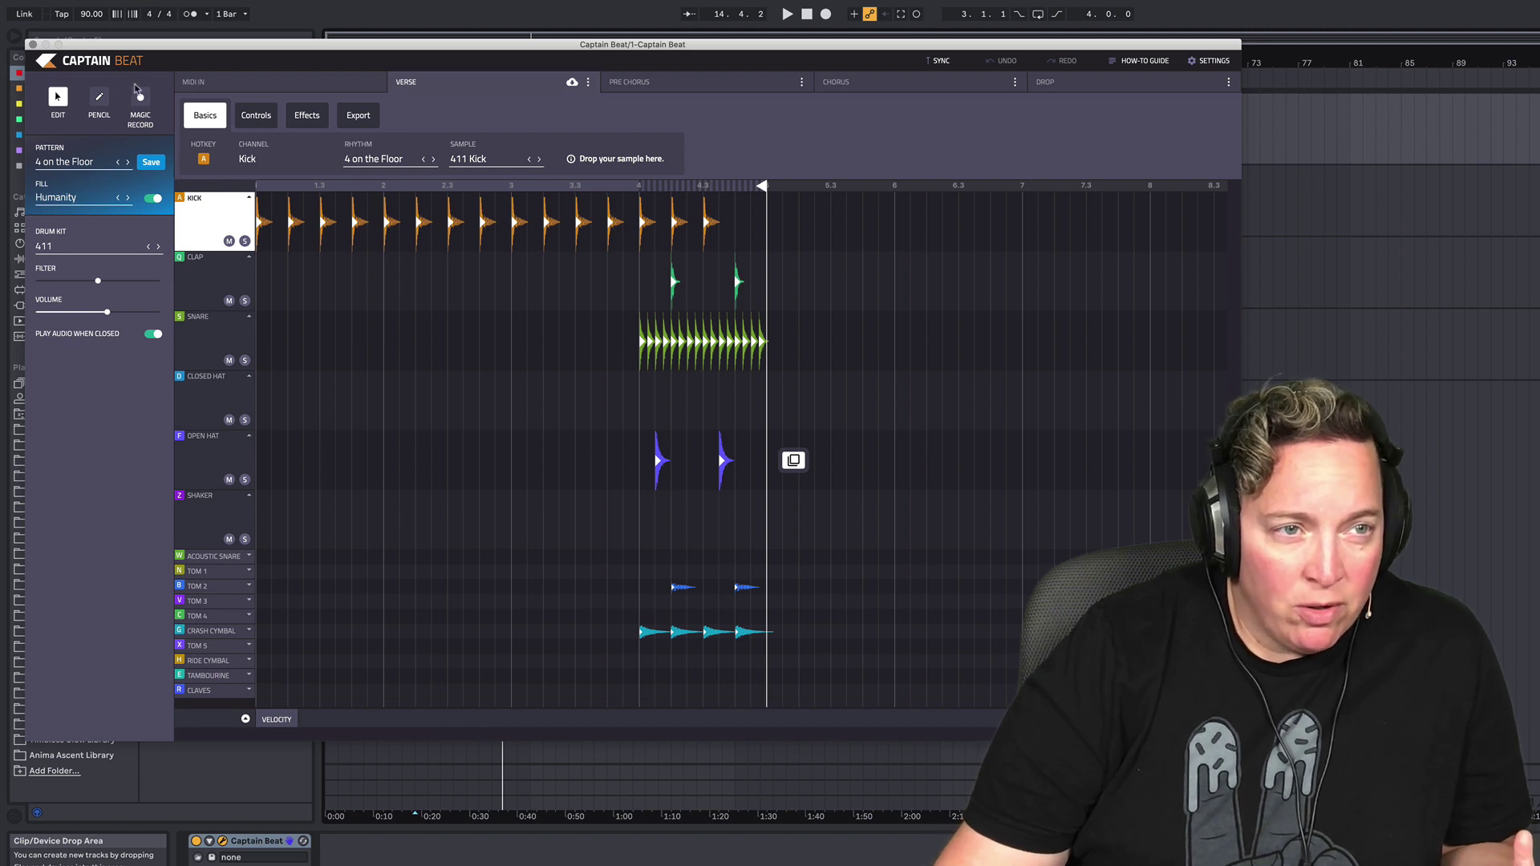
click(81, 247)
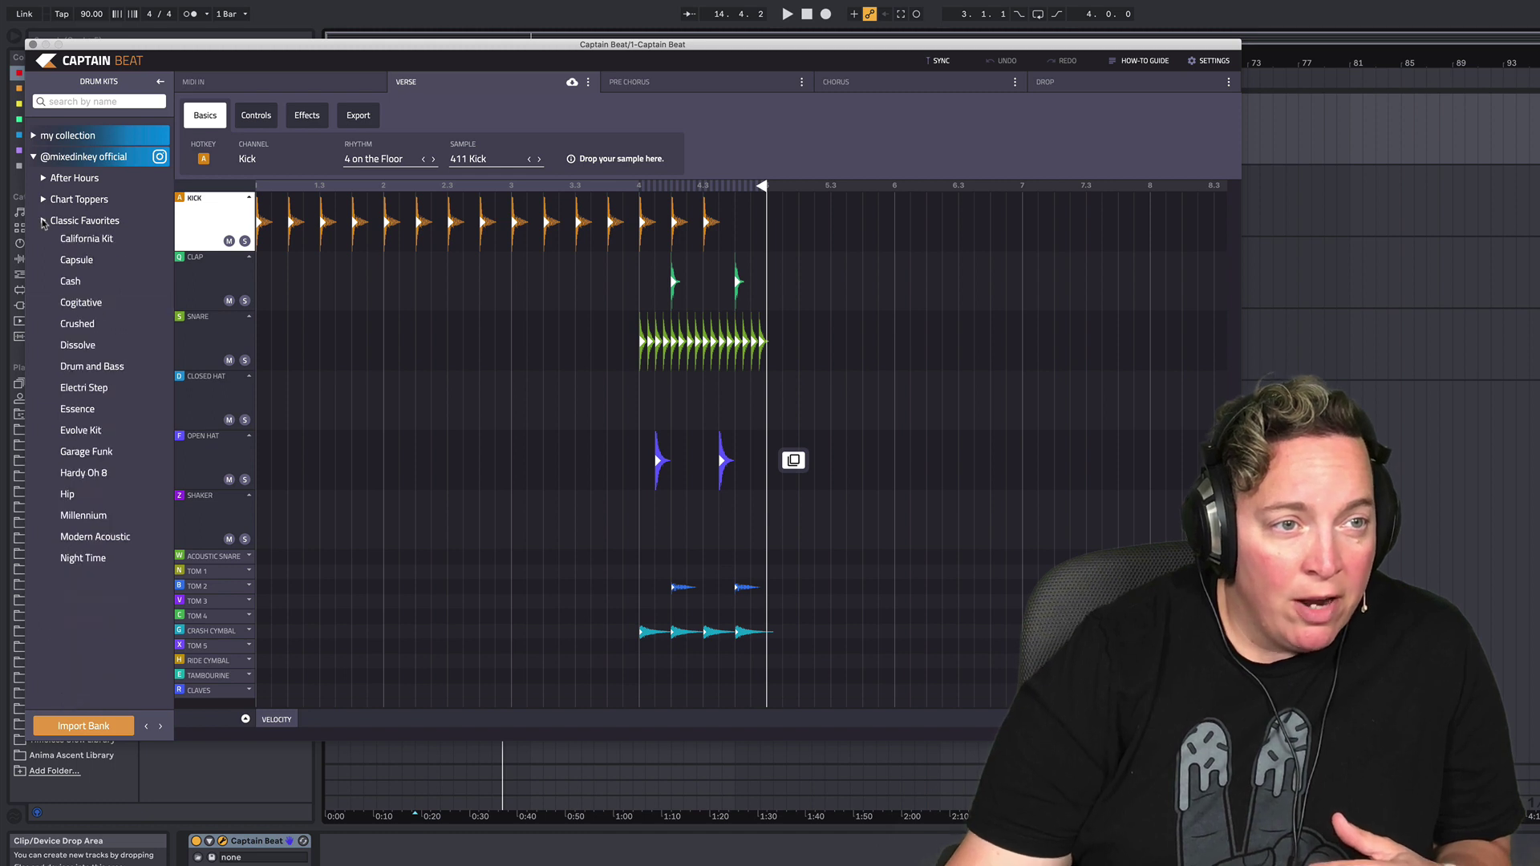
click(44, 222)
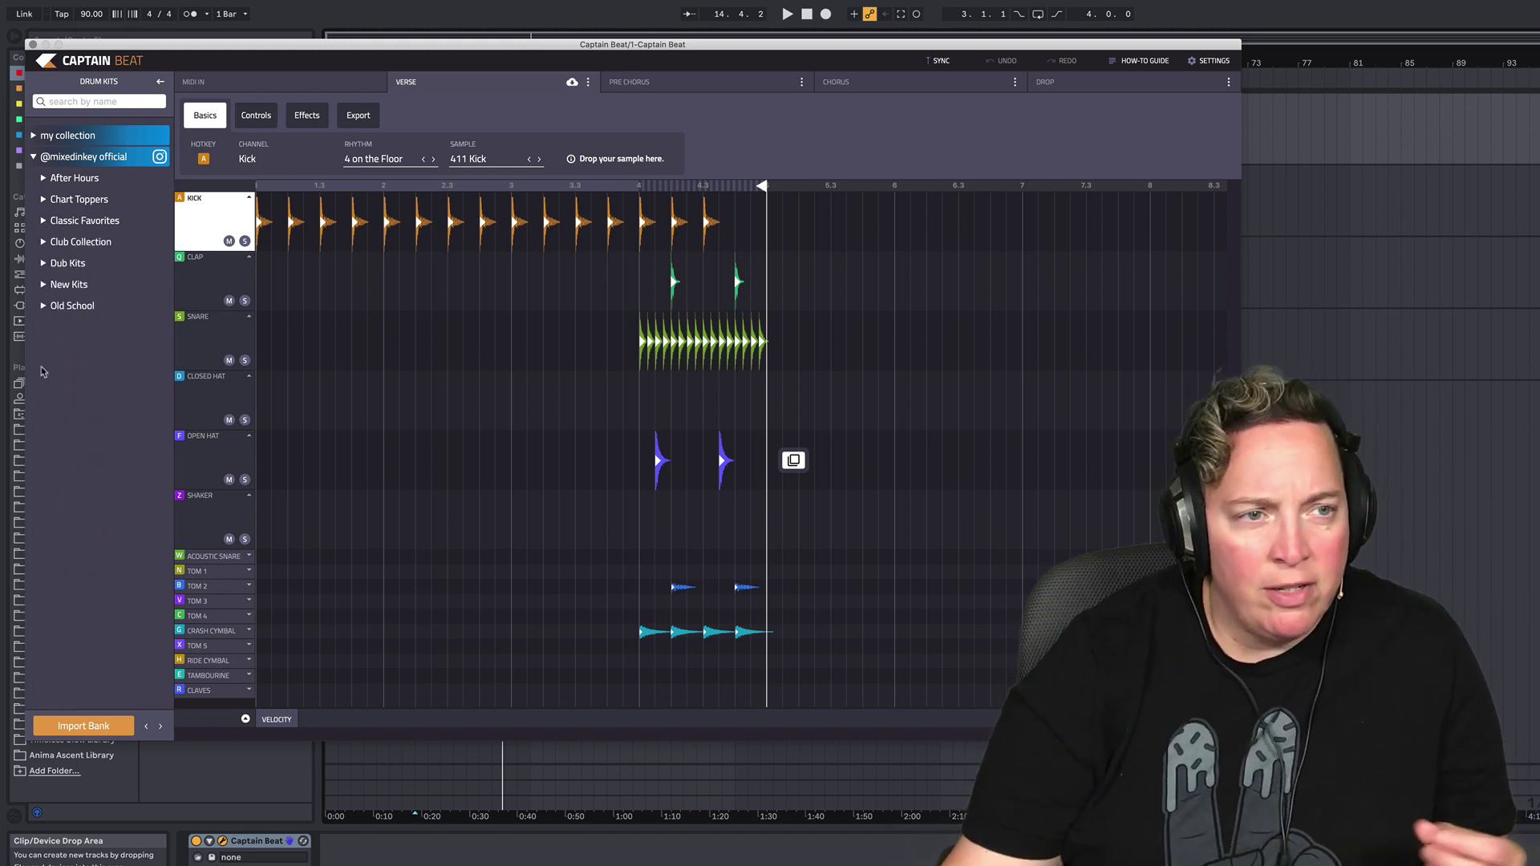
click(44, 221)
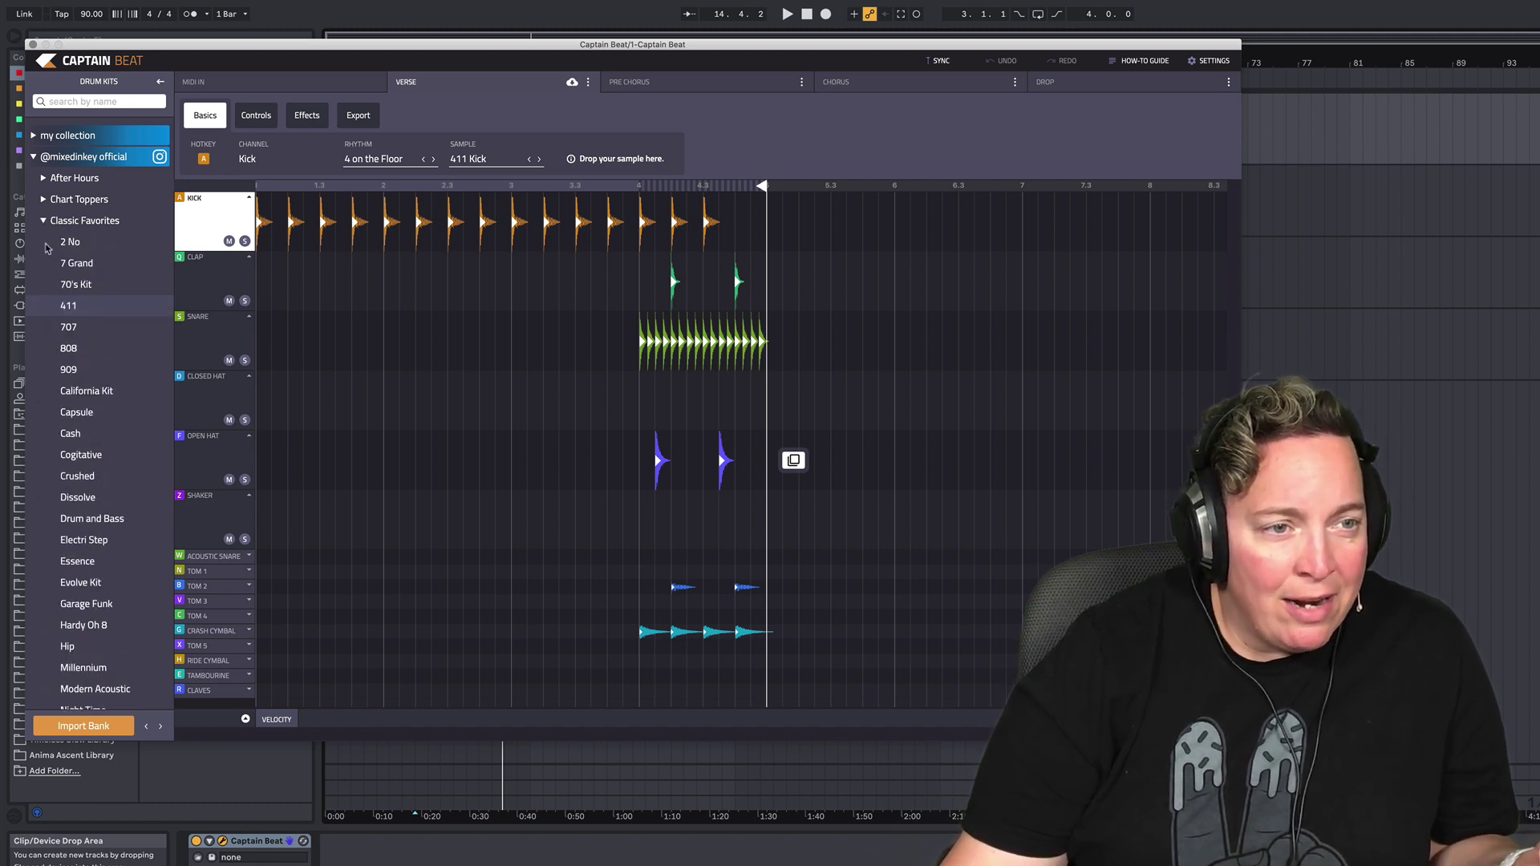
click(44, 221)
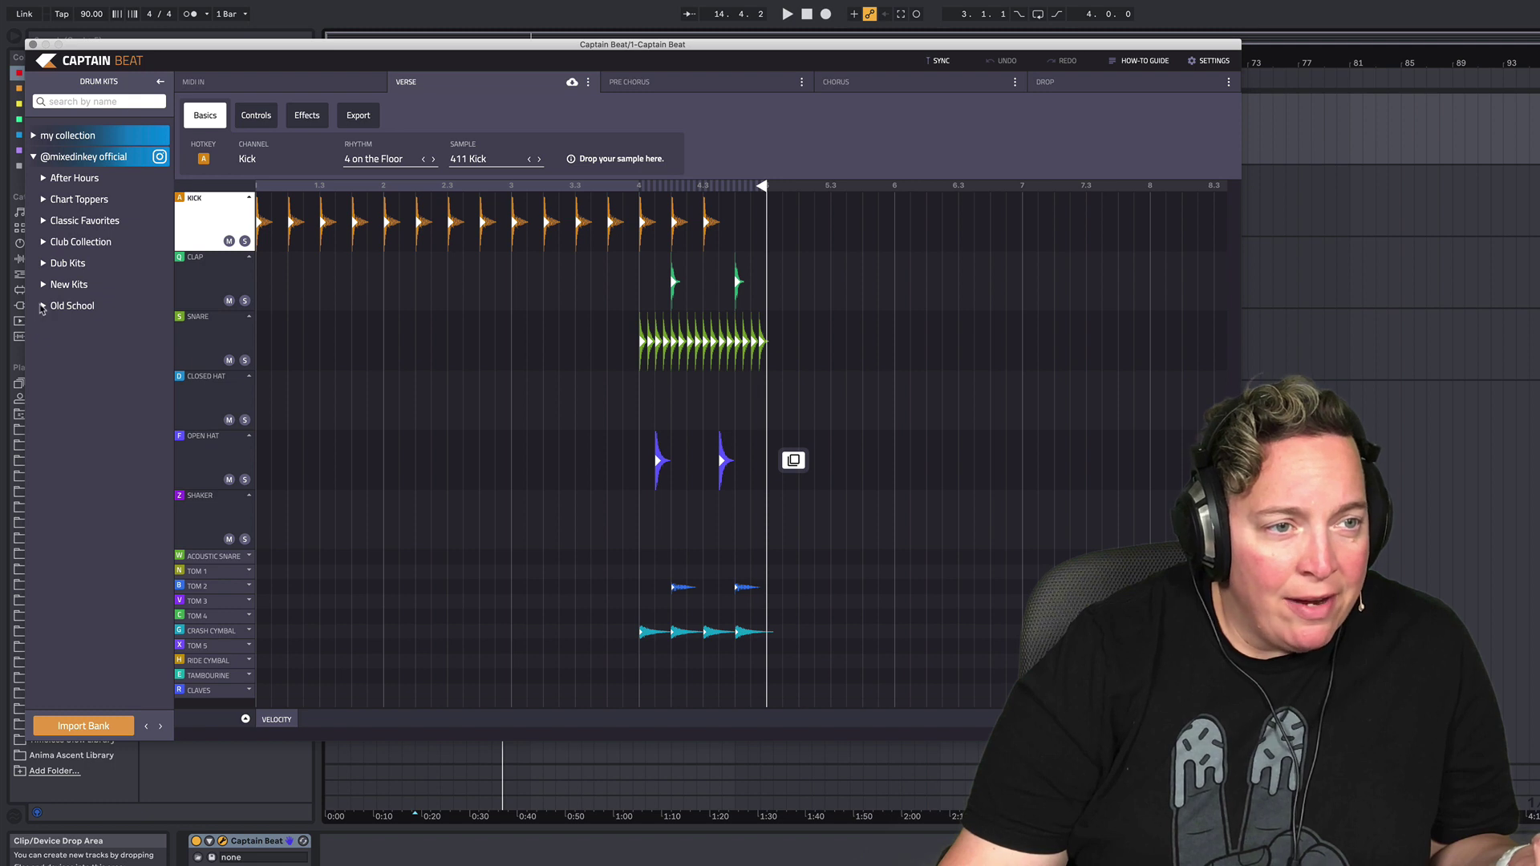
click(42, 308)
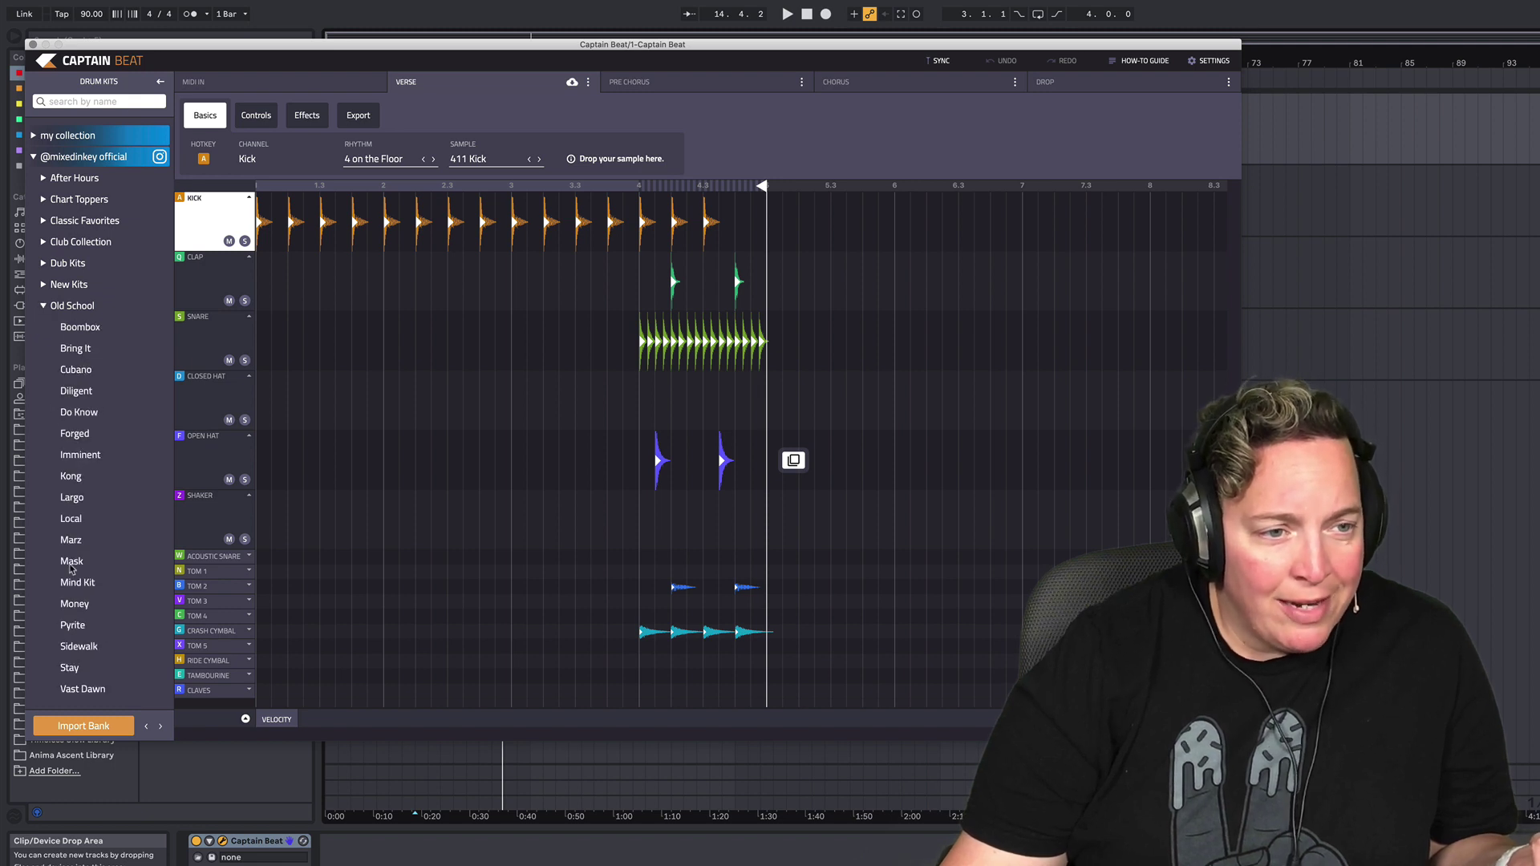
click(74, 328)
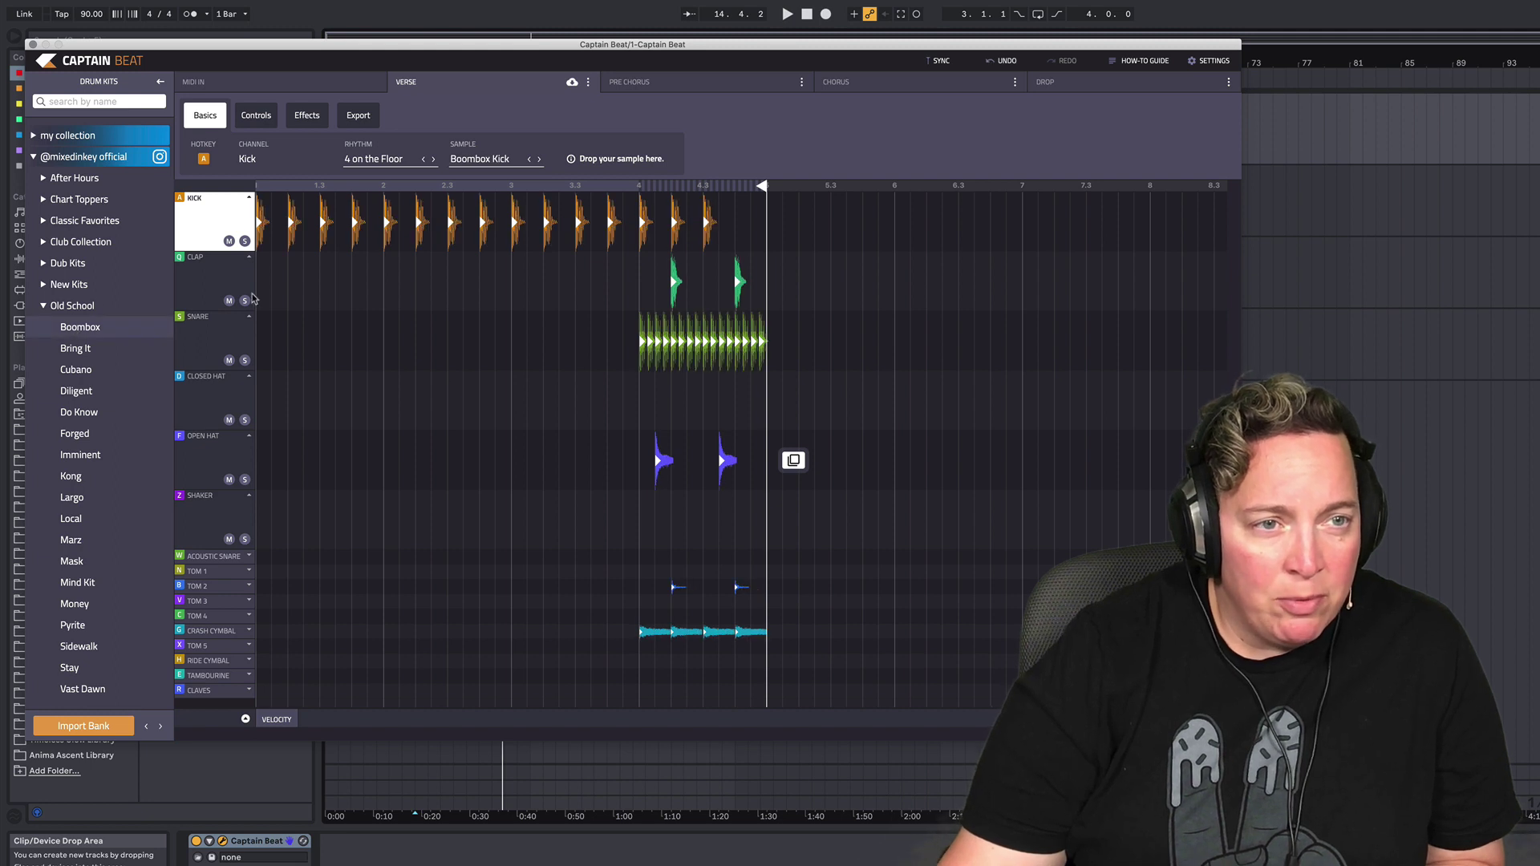
click(35, 157)
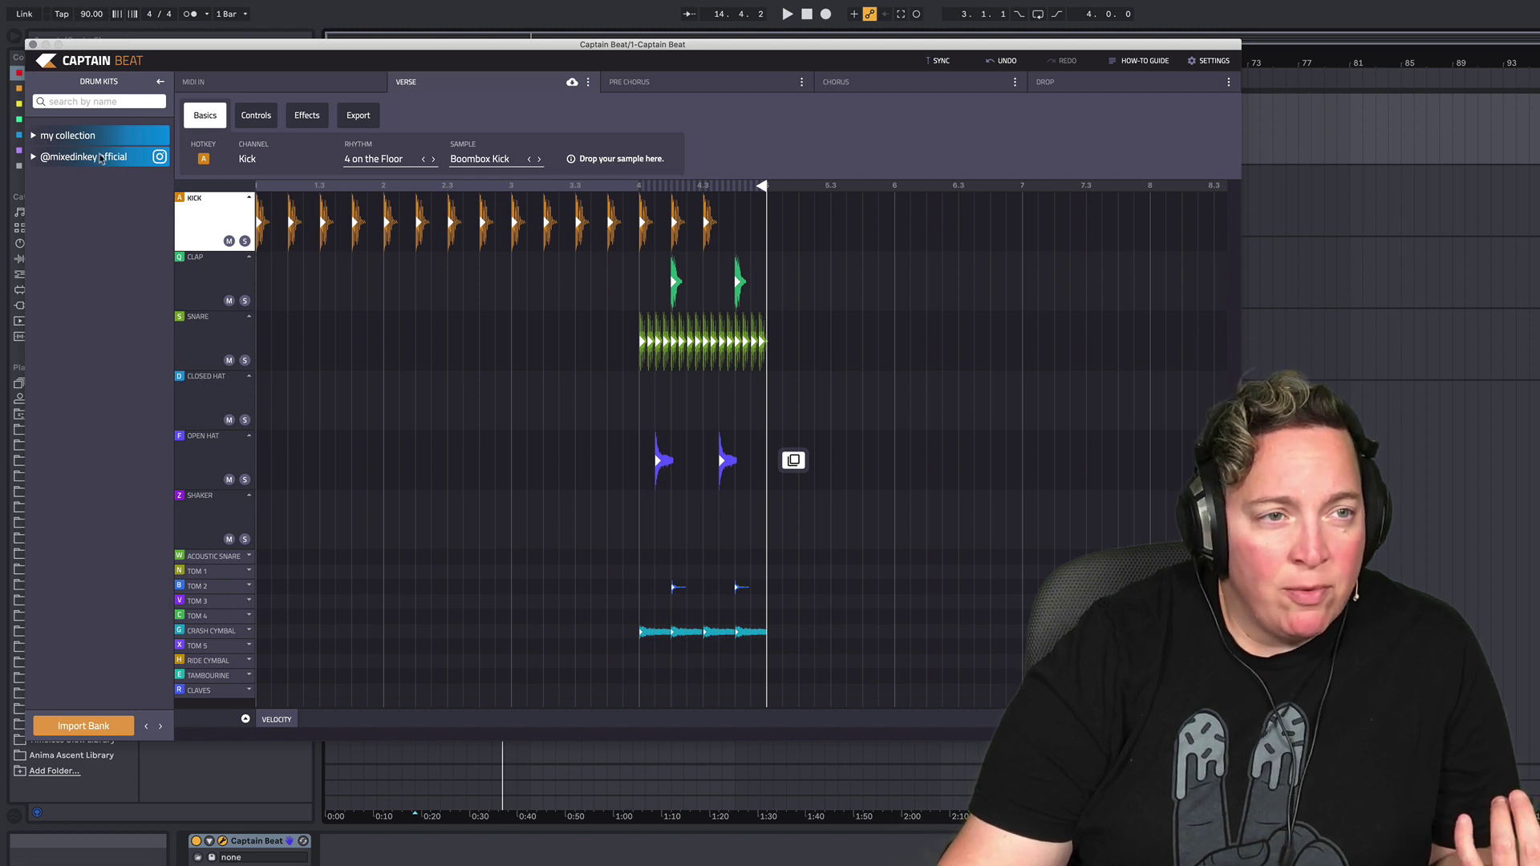
click(161, 84)
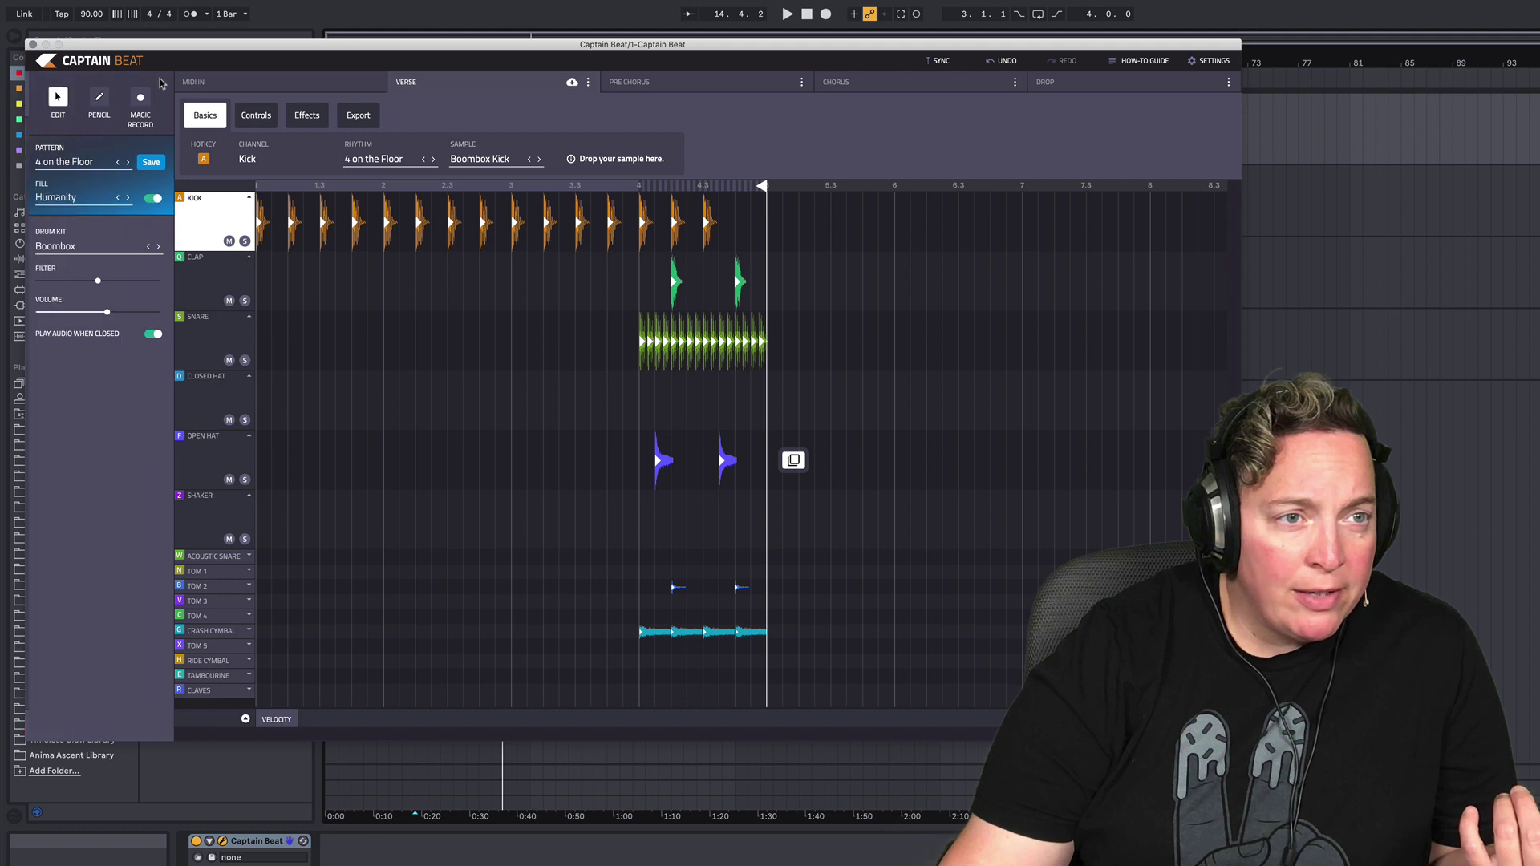
- Load the In The Flow 90 pattern from the official Hip Hop 81 - 90 Bpm folder and play it back
click(78, 163)
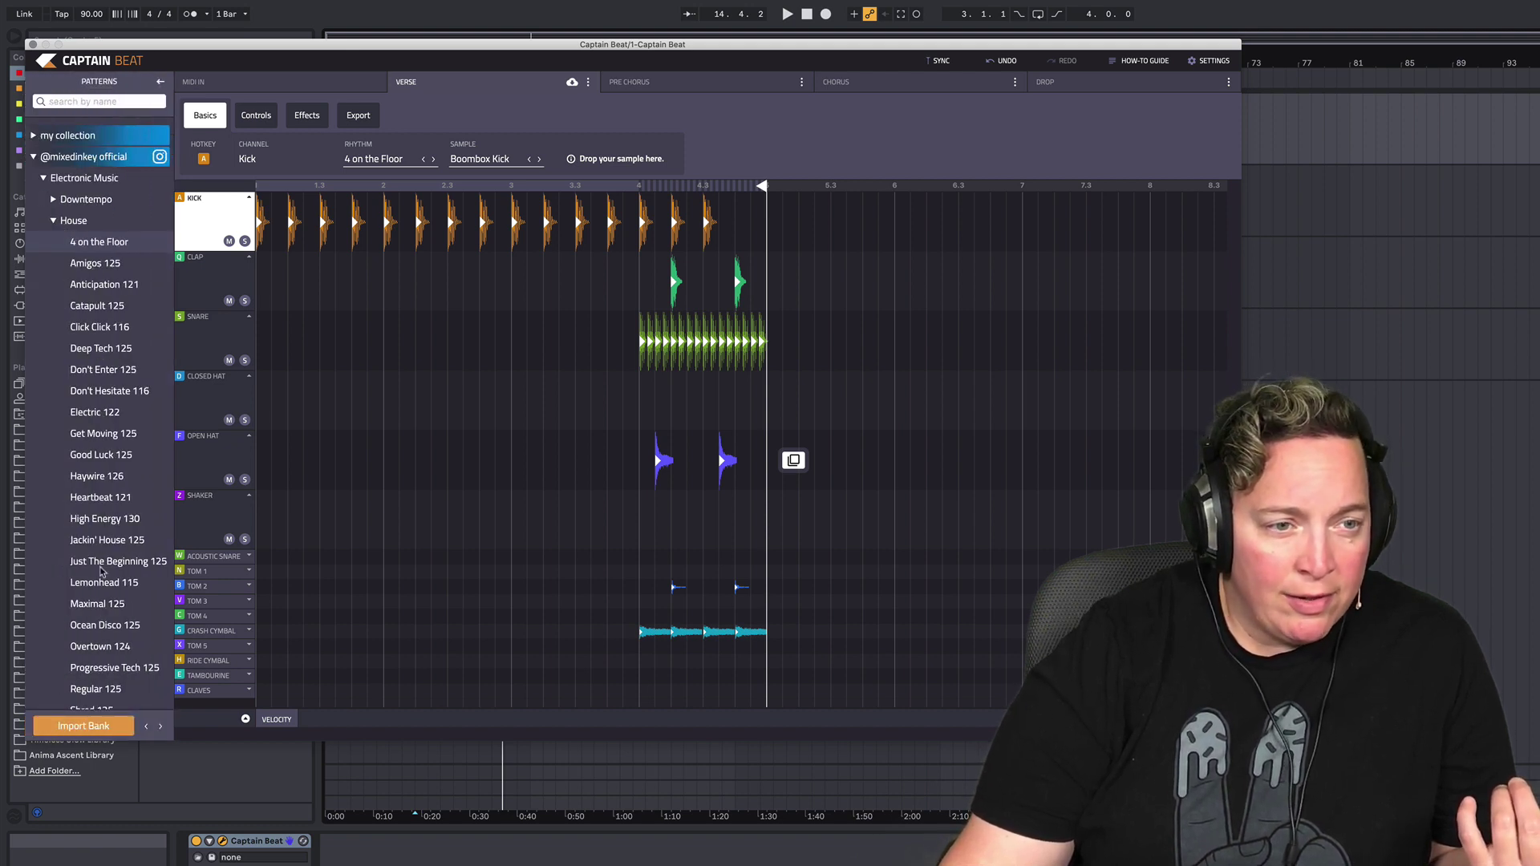
click(53, 222)
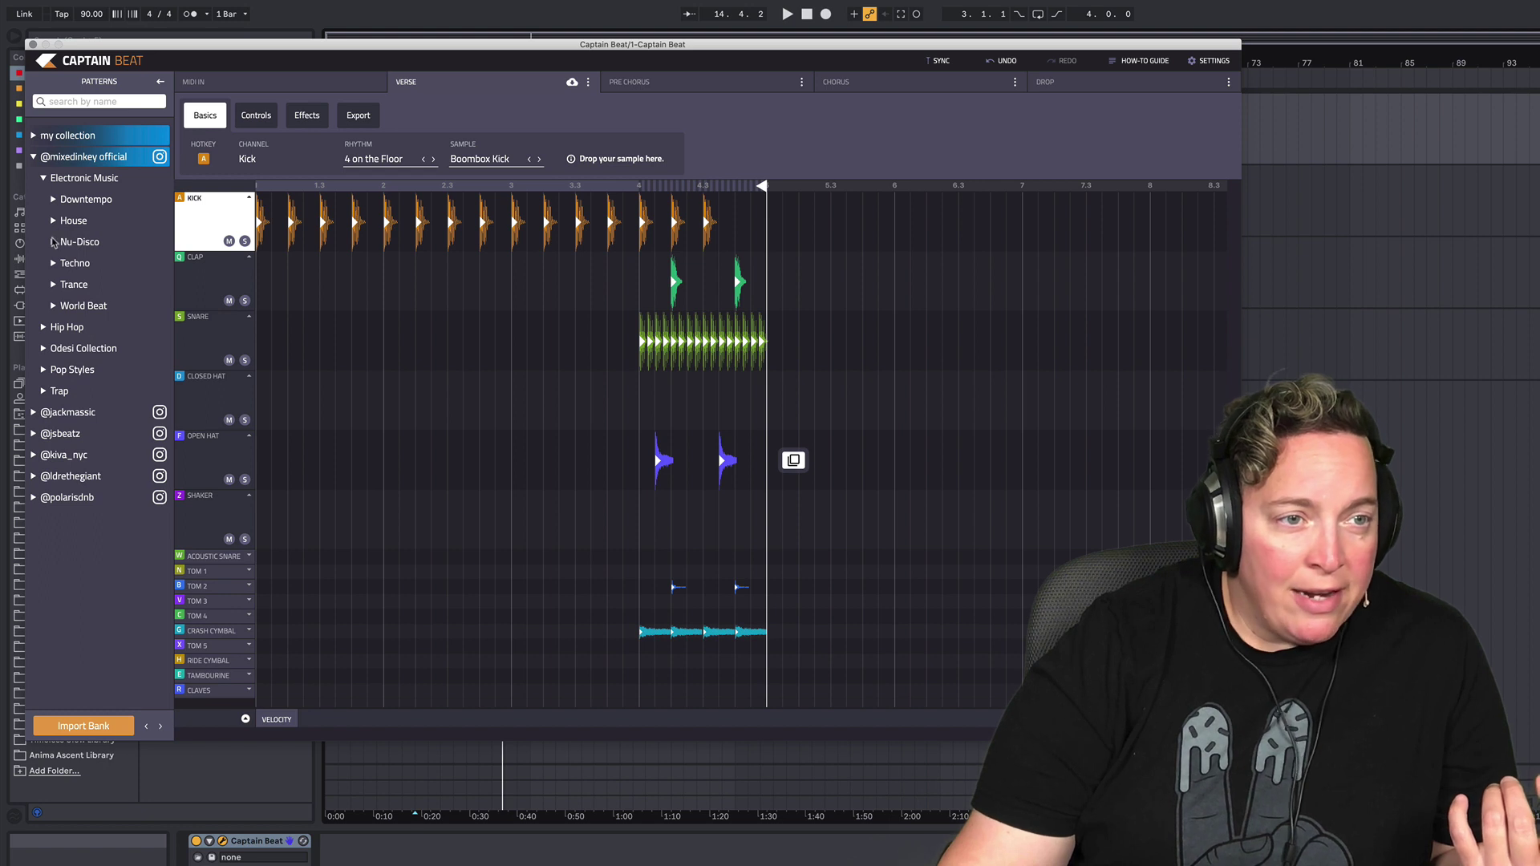
click(42, 327)
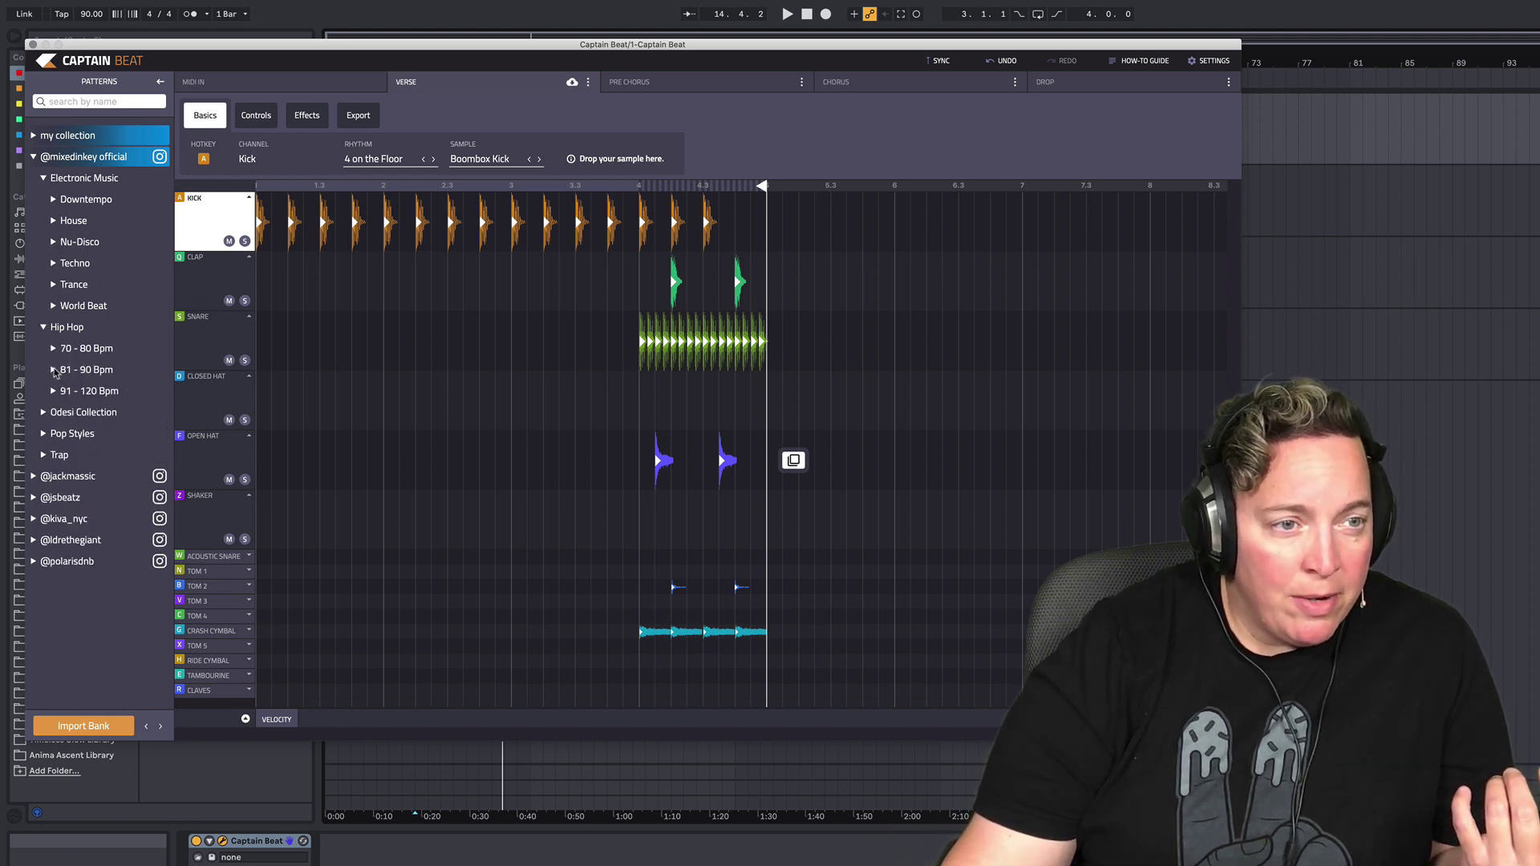
click(53, 370)
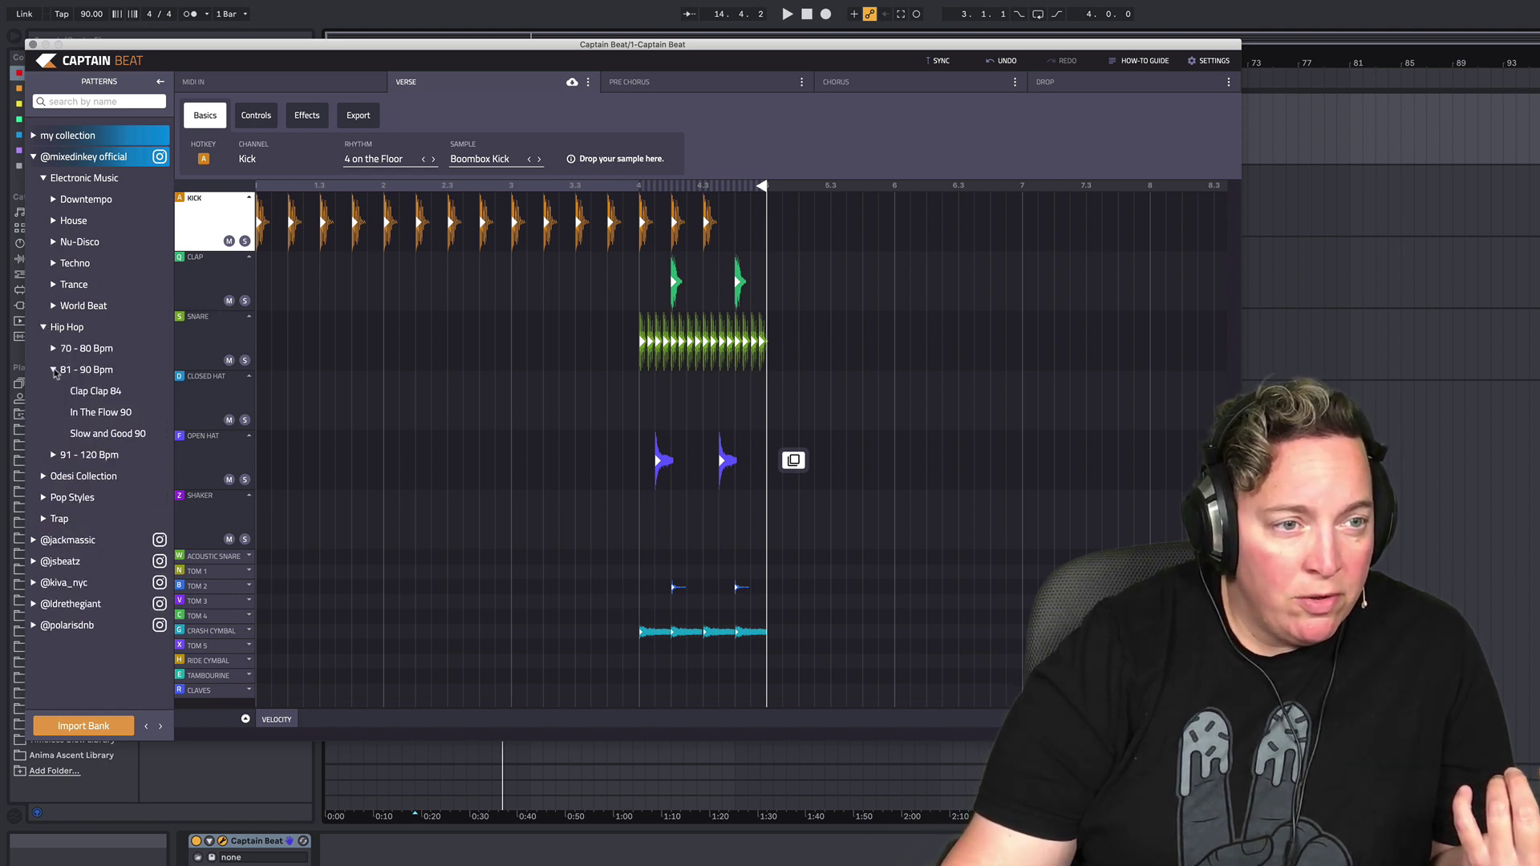
click(90, 412)
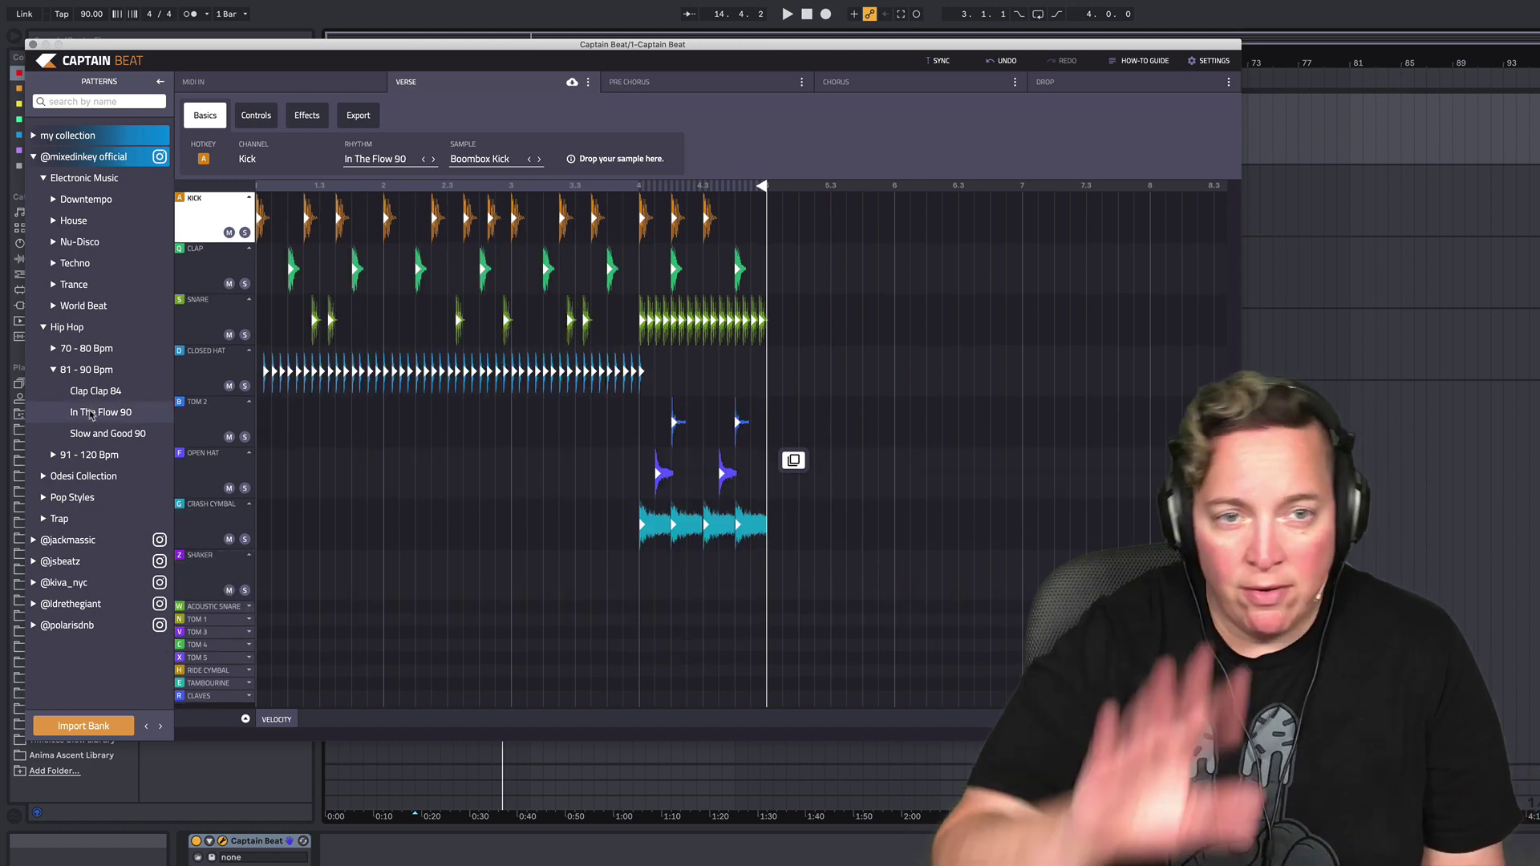
key(space)
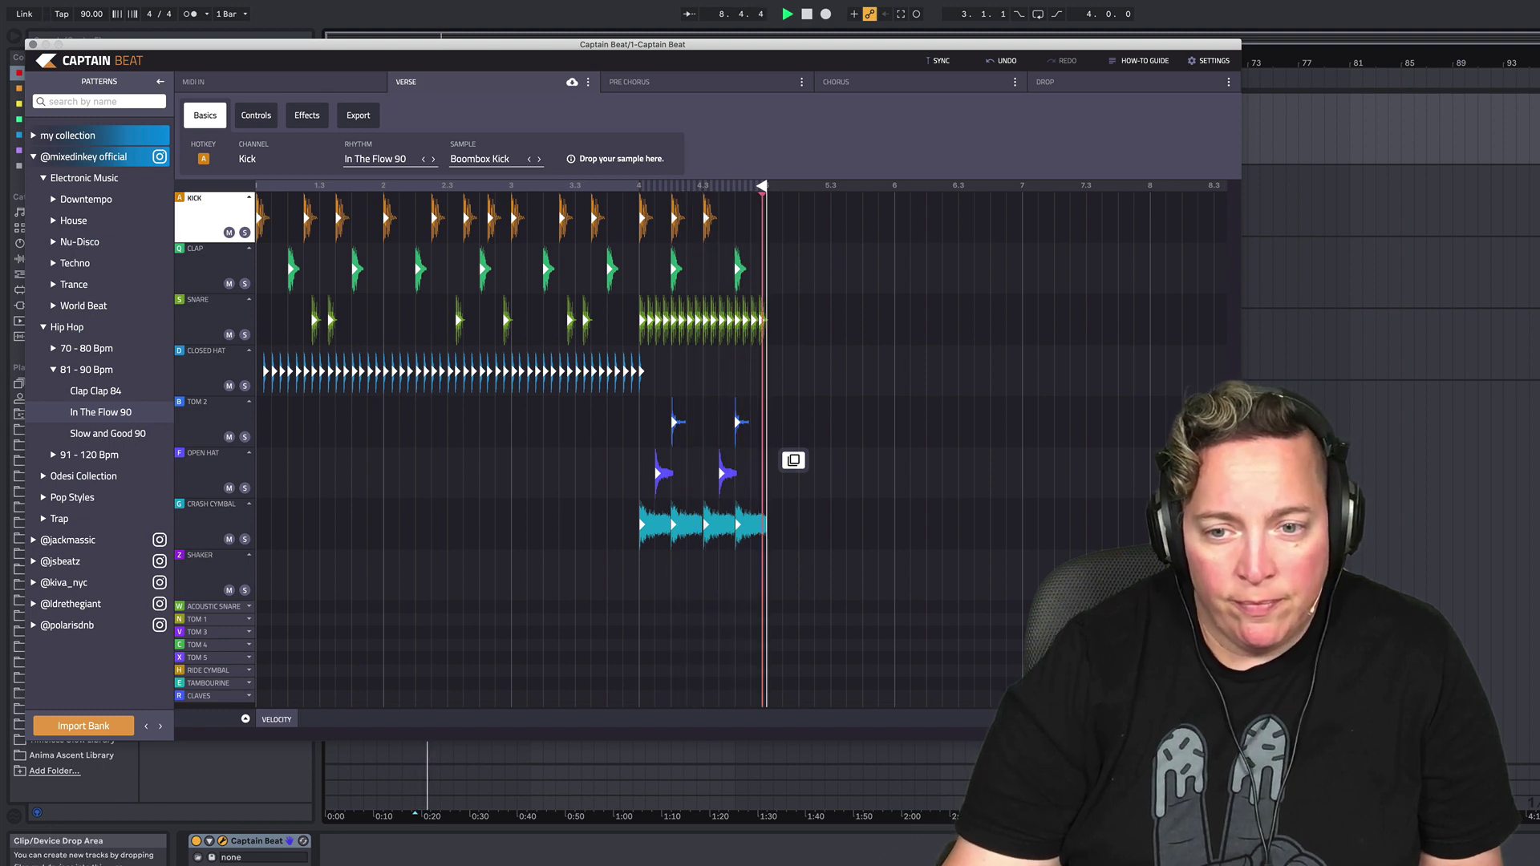
click(159, 81)
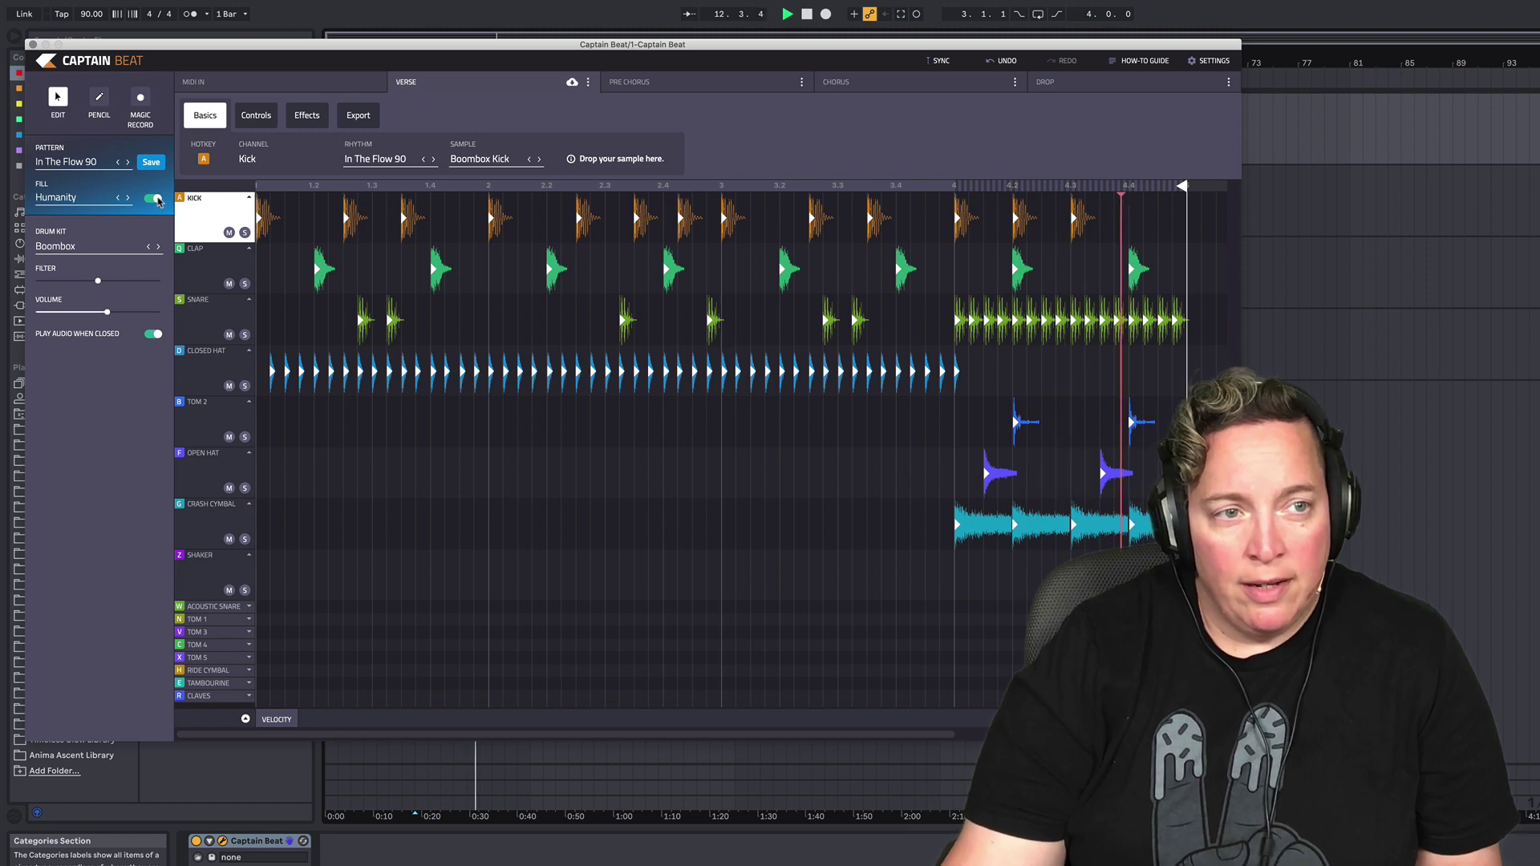
- Switch the Humanity drum fill off and back on to compare the pattern with and without it
click(155, 199)
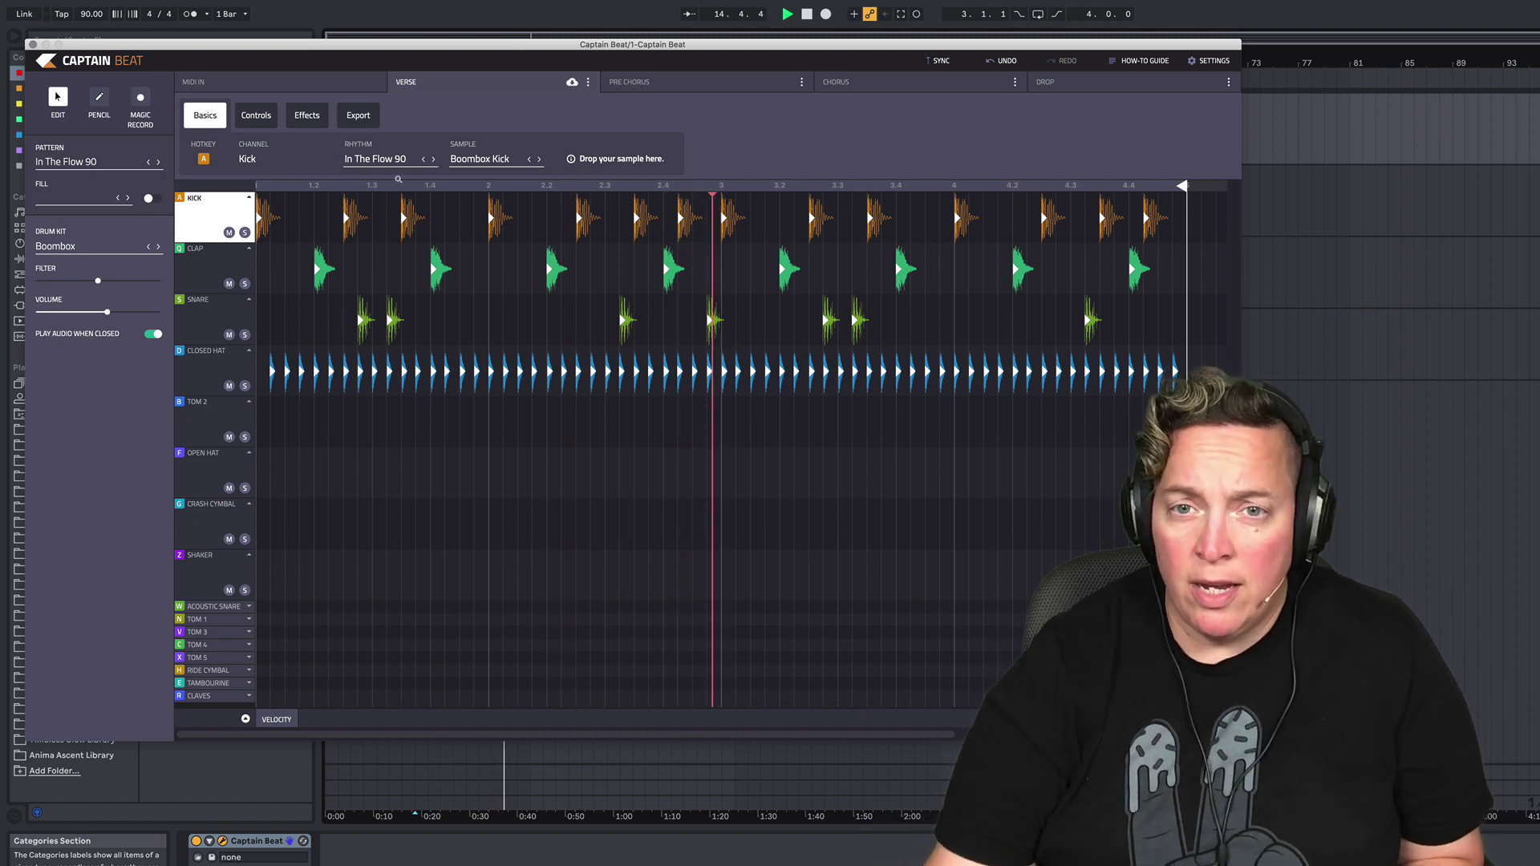
click(152, 200)
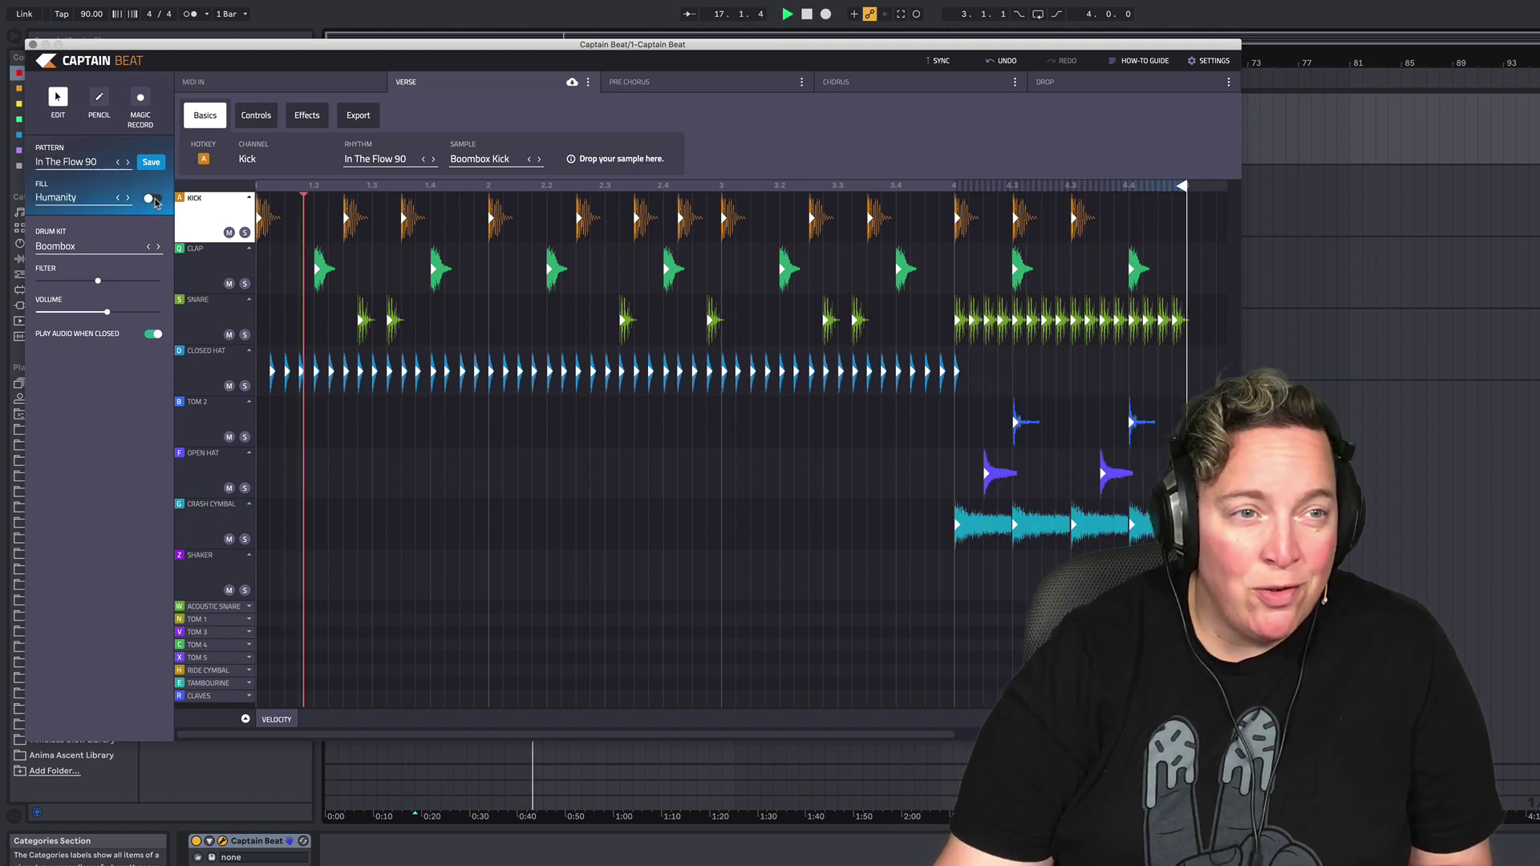
click(79, 198)
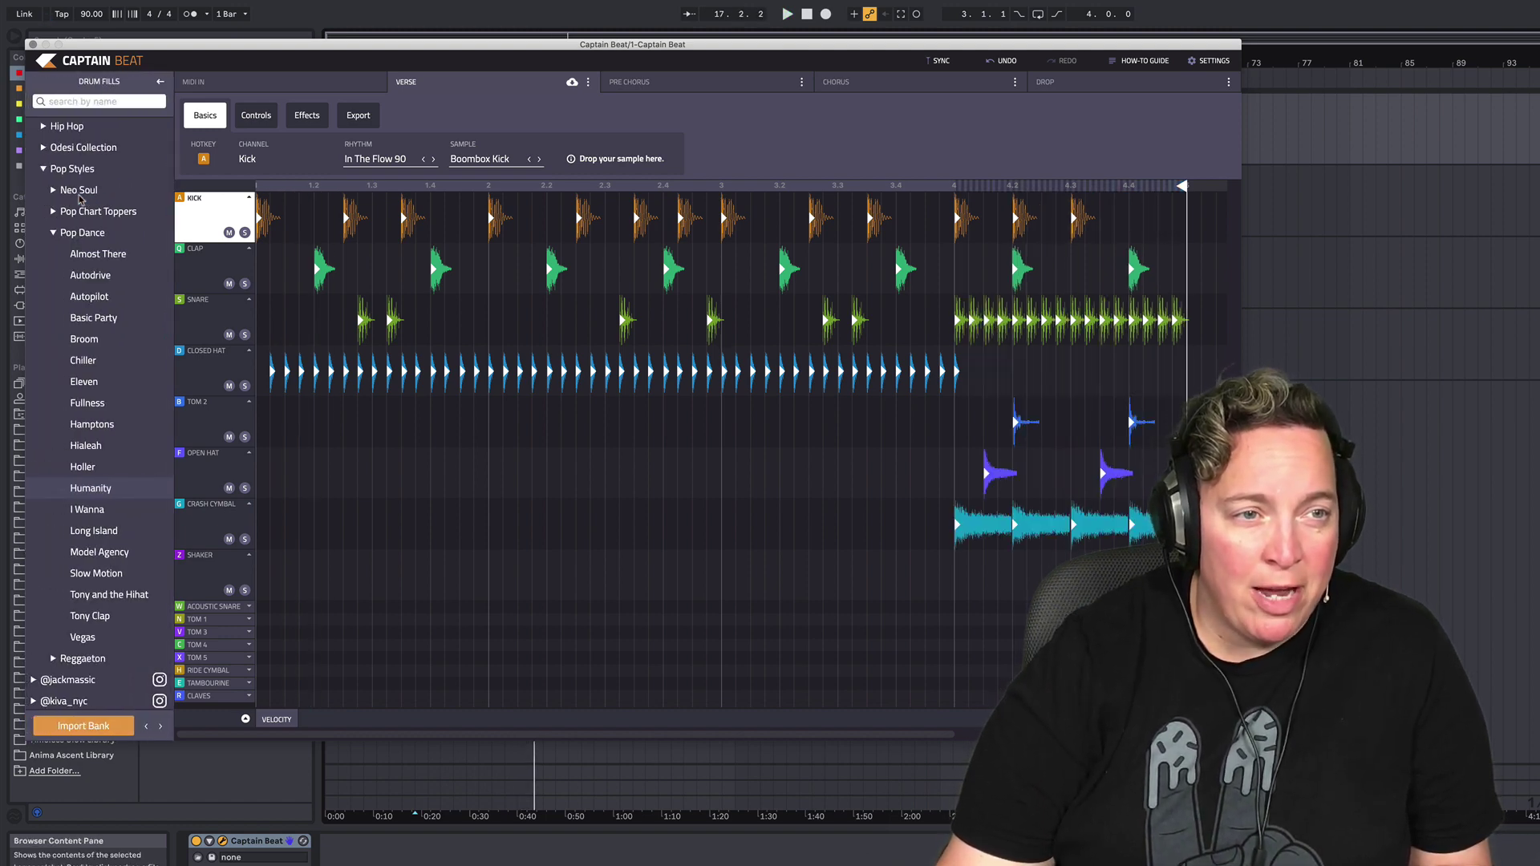
click(53, 234)
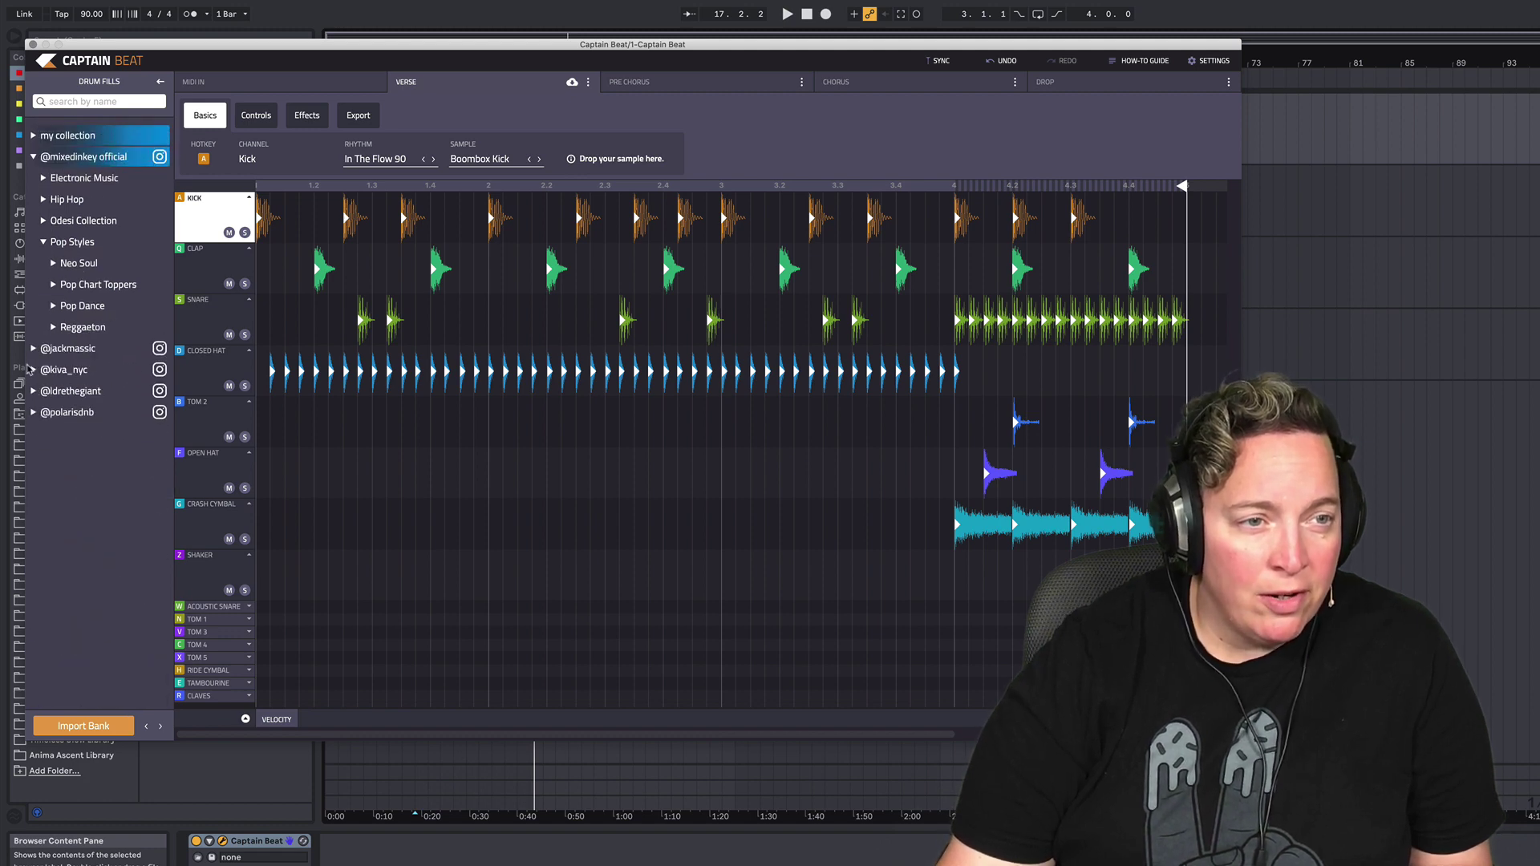
click(33, 391)
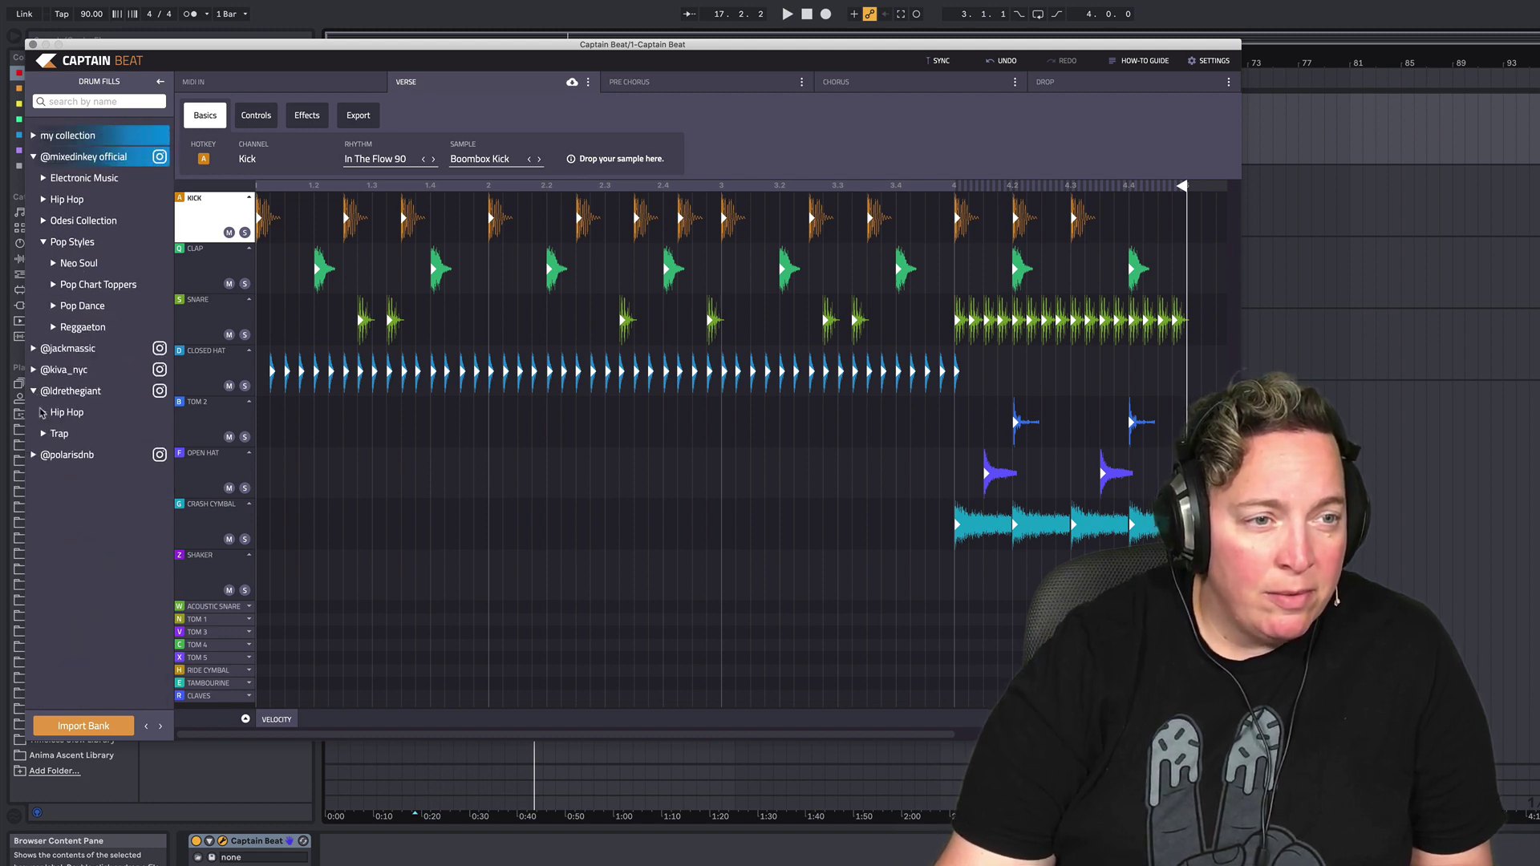
click(43, 414)
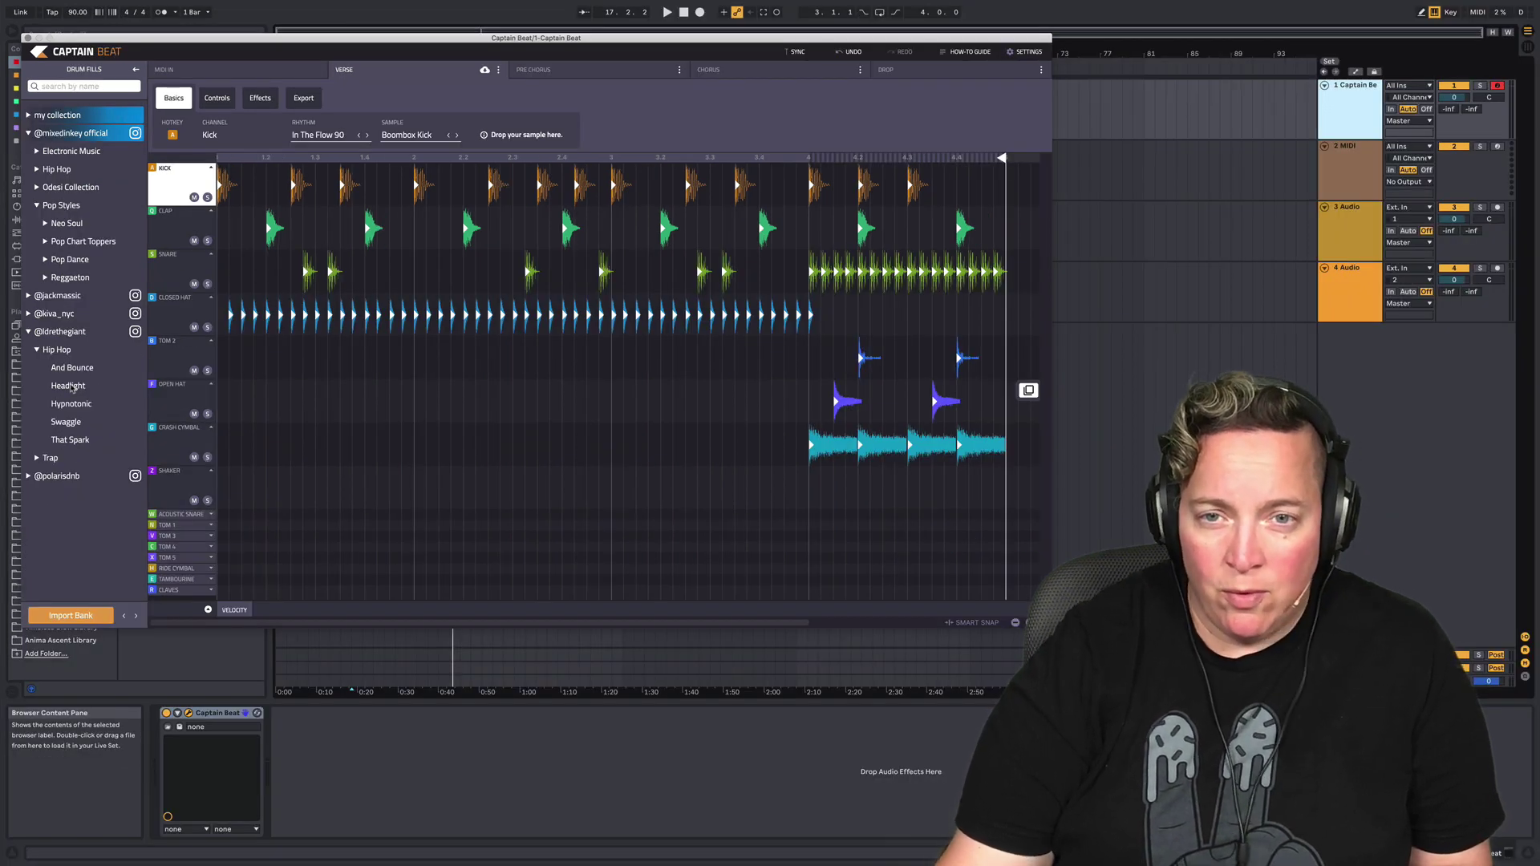
click(71, 388)
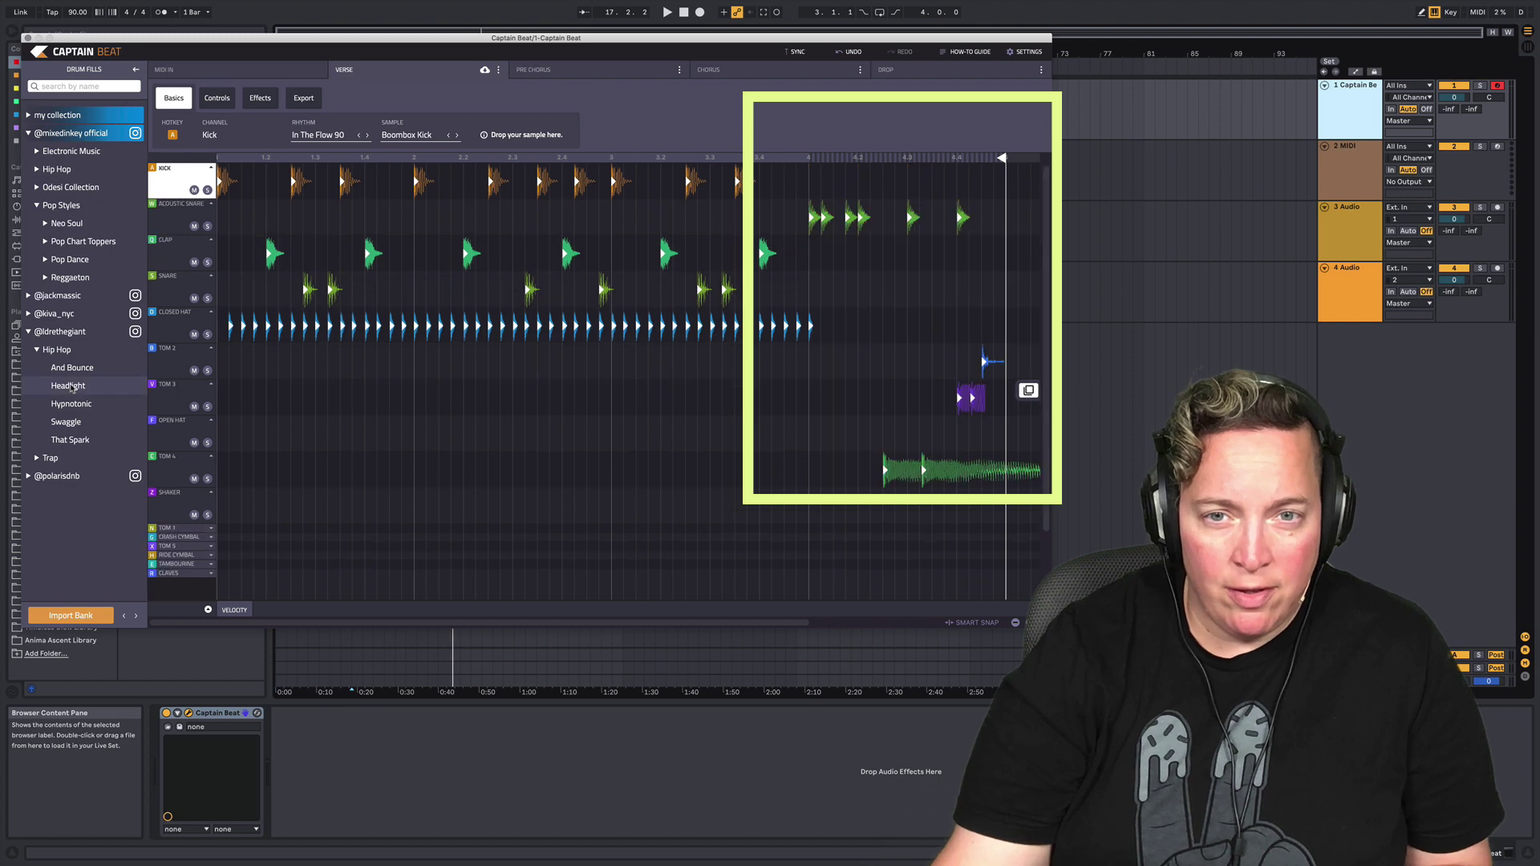
click(233, 337)
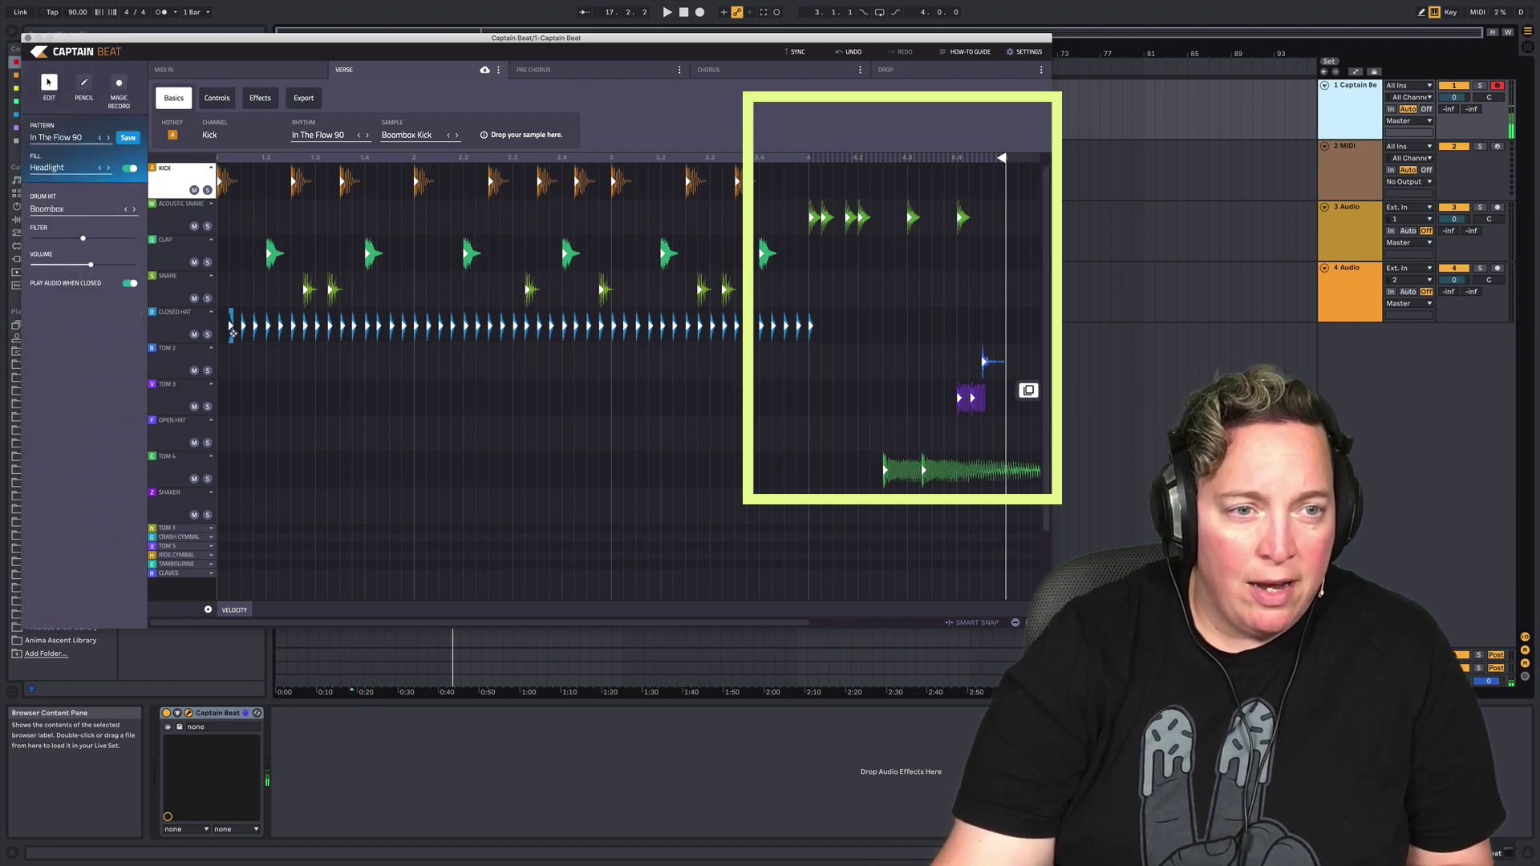
key(space)
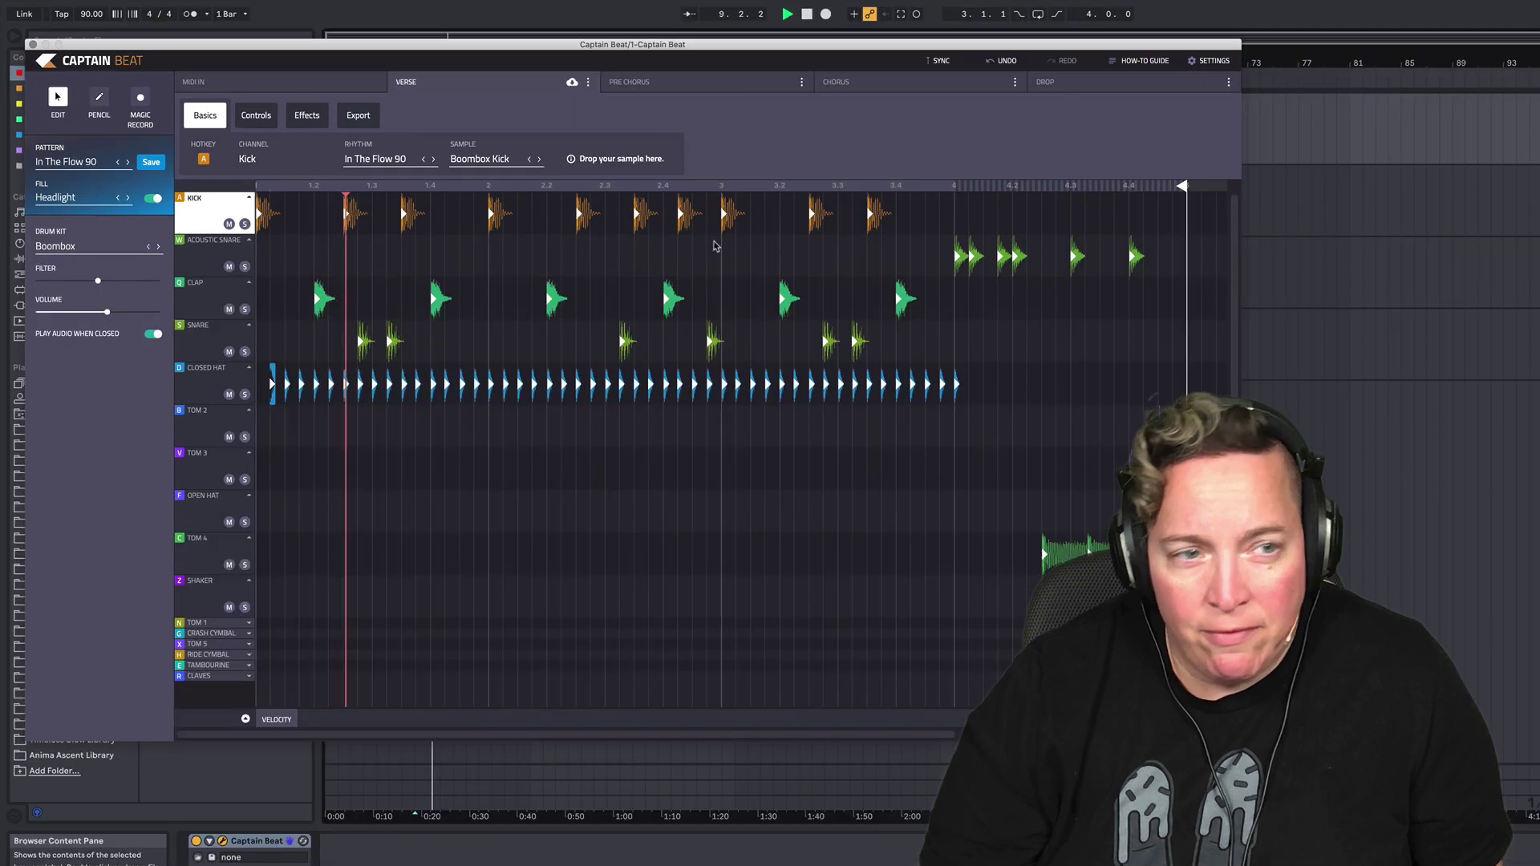
- Audition the following fills Hypnotonic and Swaggle, settle on That Spark, and stop playback
click(127, 197)
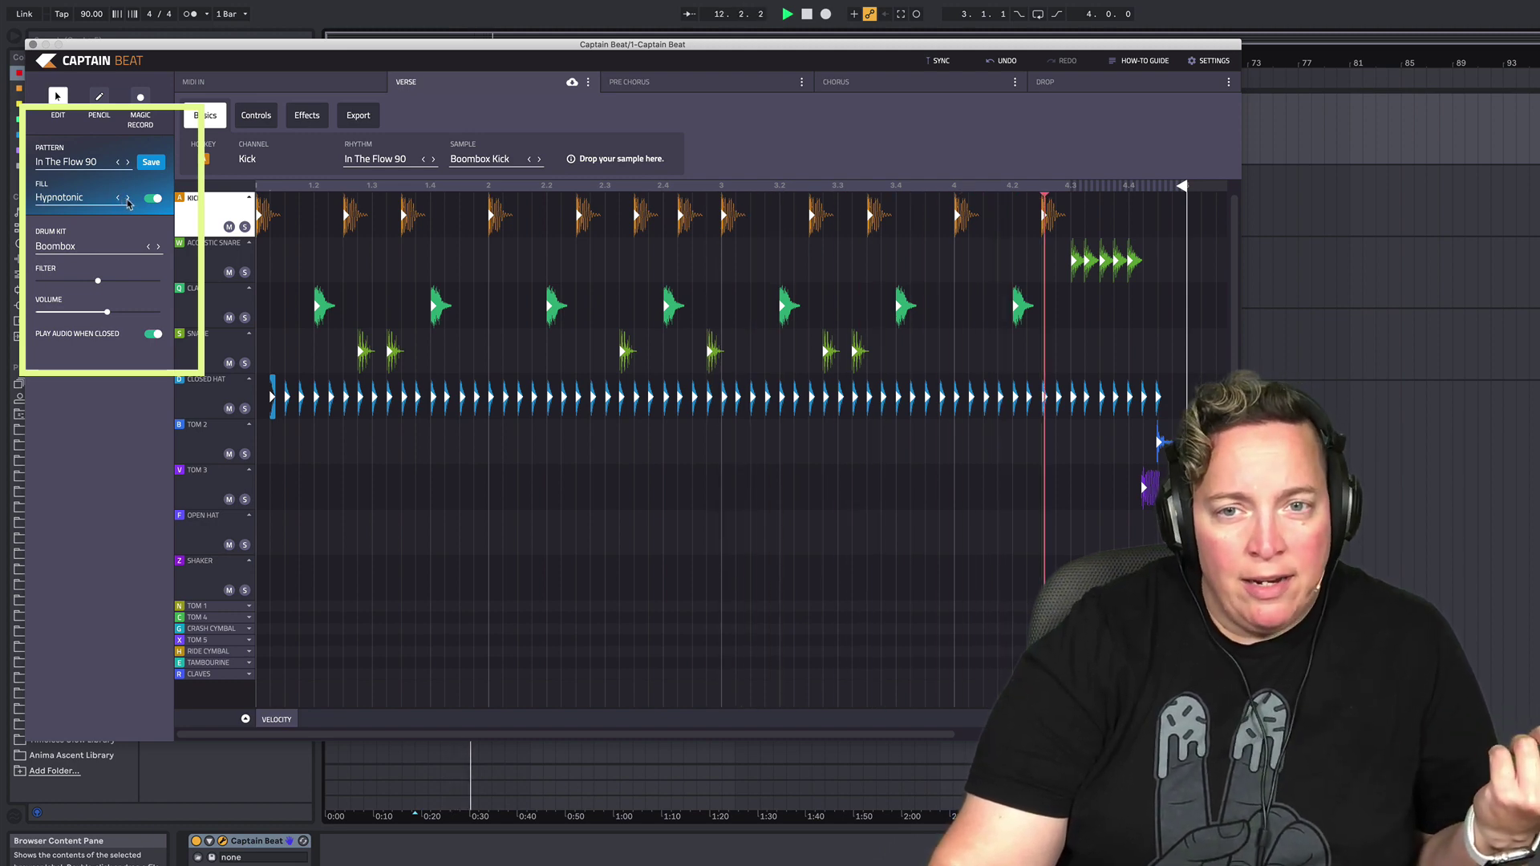
click(128, 199)
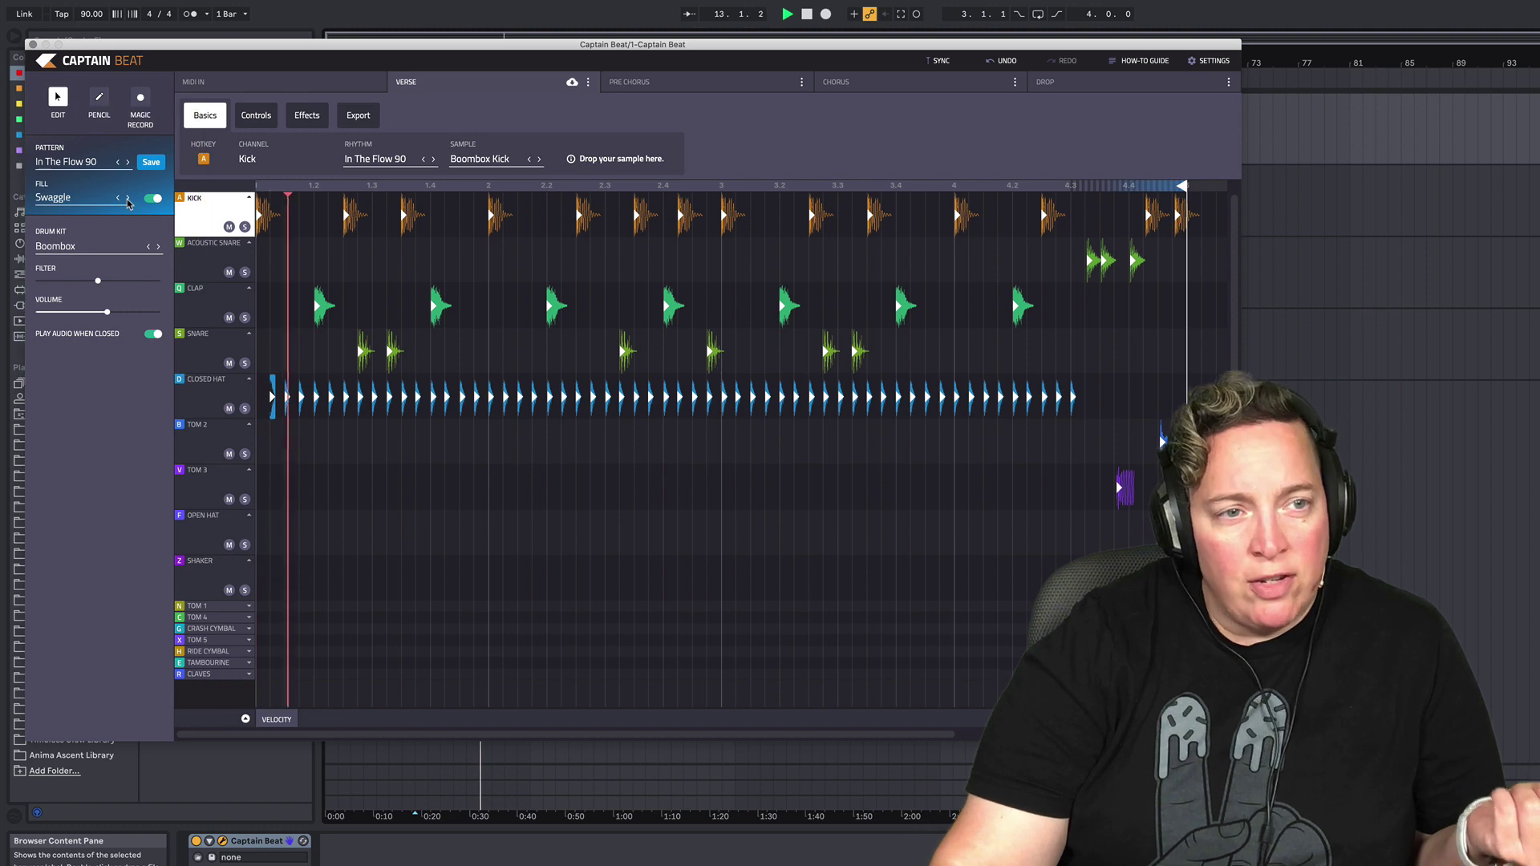
click(128, 199)
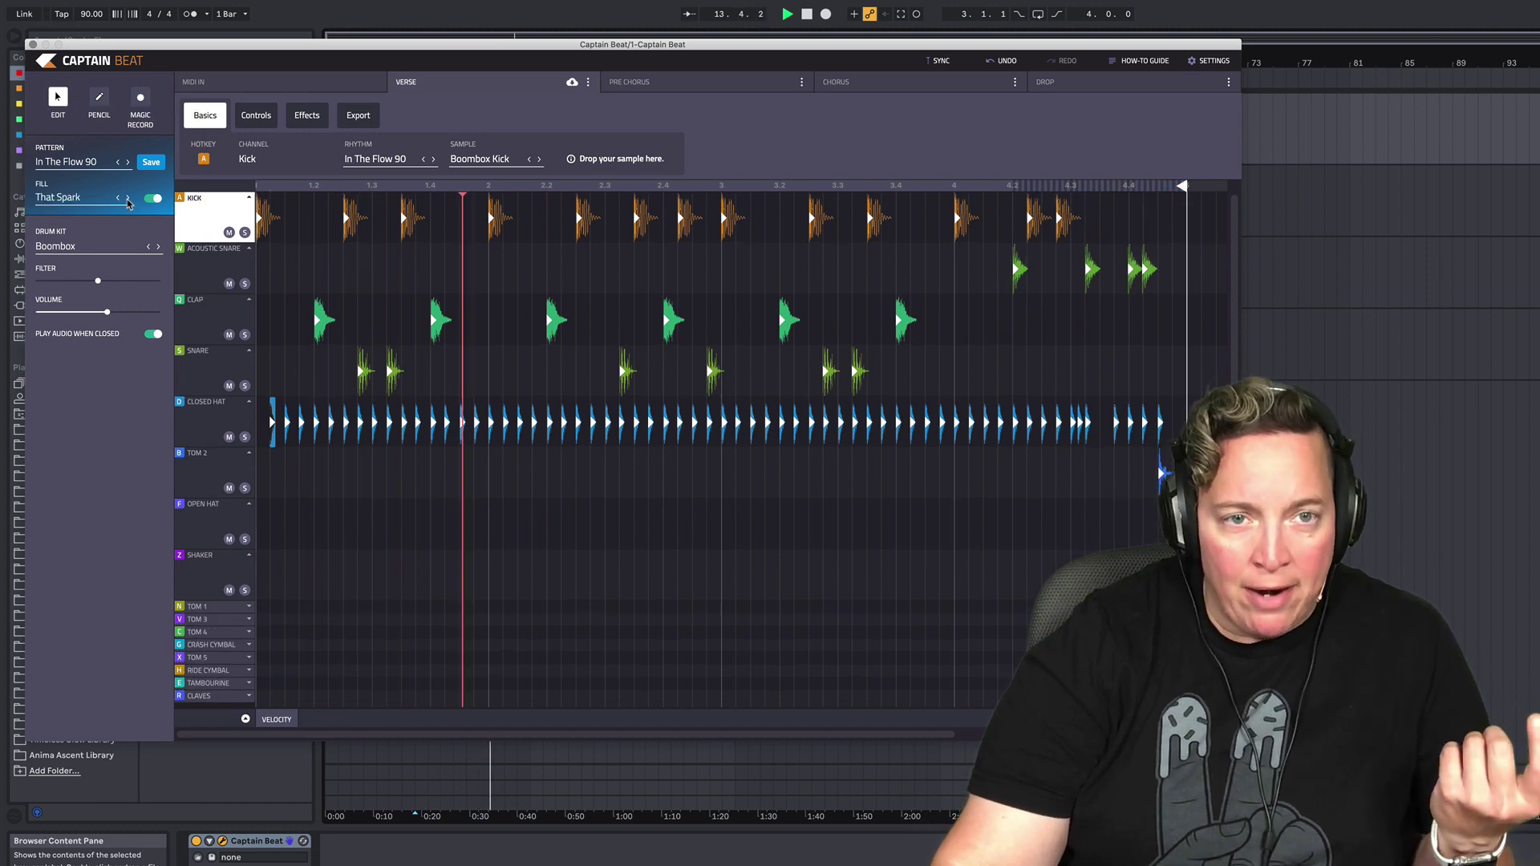
key(space)
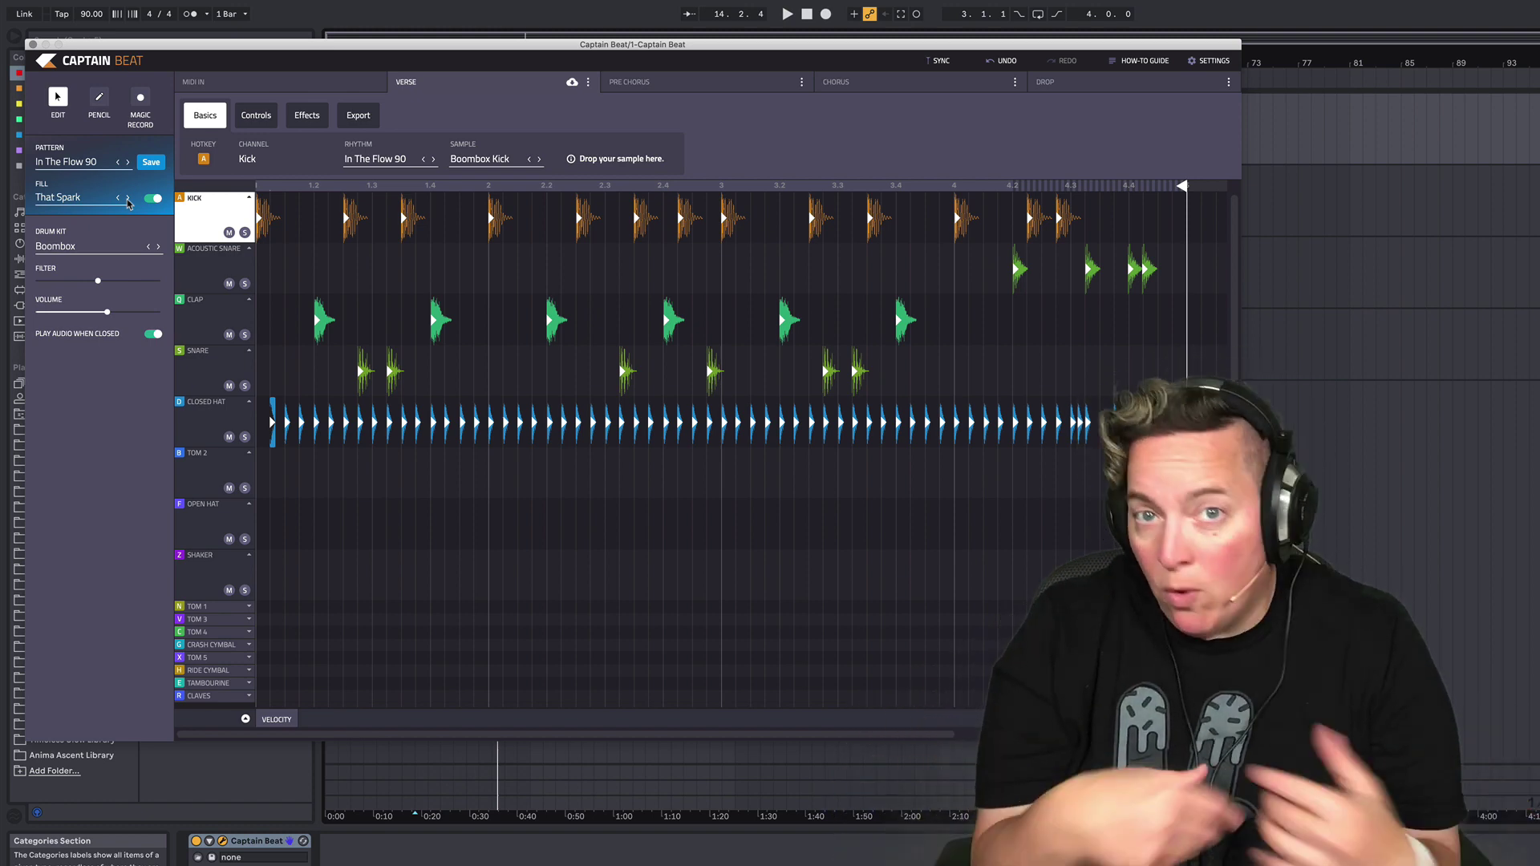
- Open the save dialog for the current drum pattern and dismiss it without saving
click(149, 165)
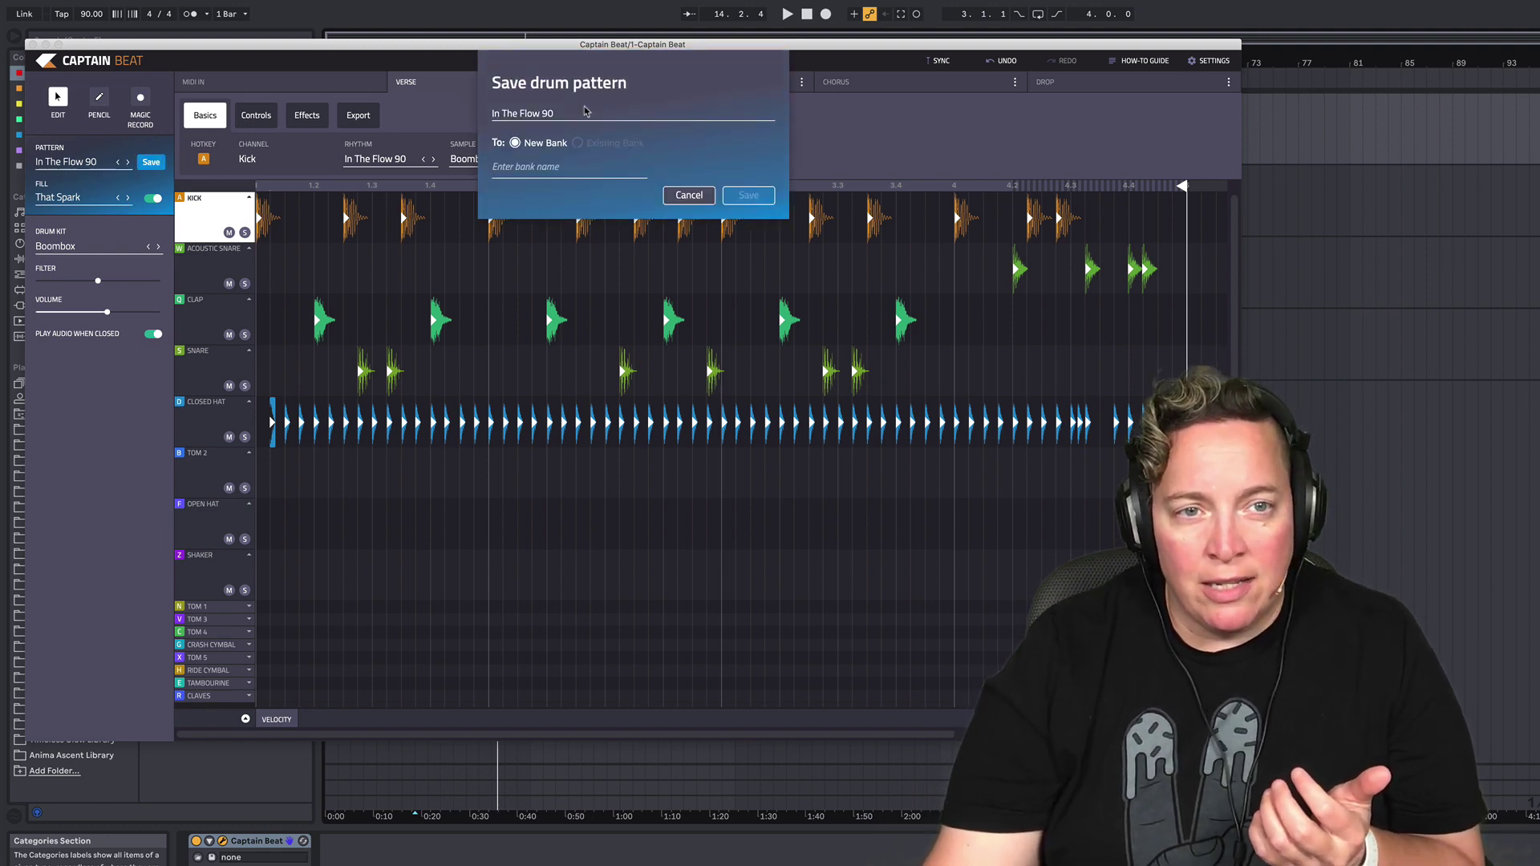
click(677, 197)
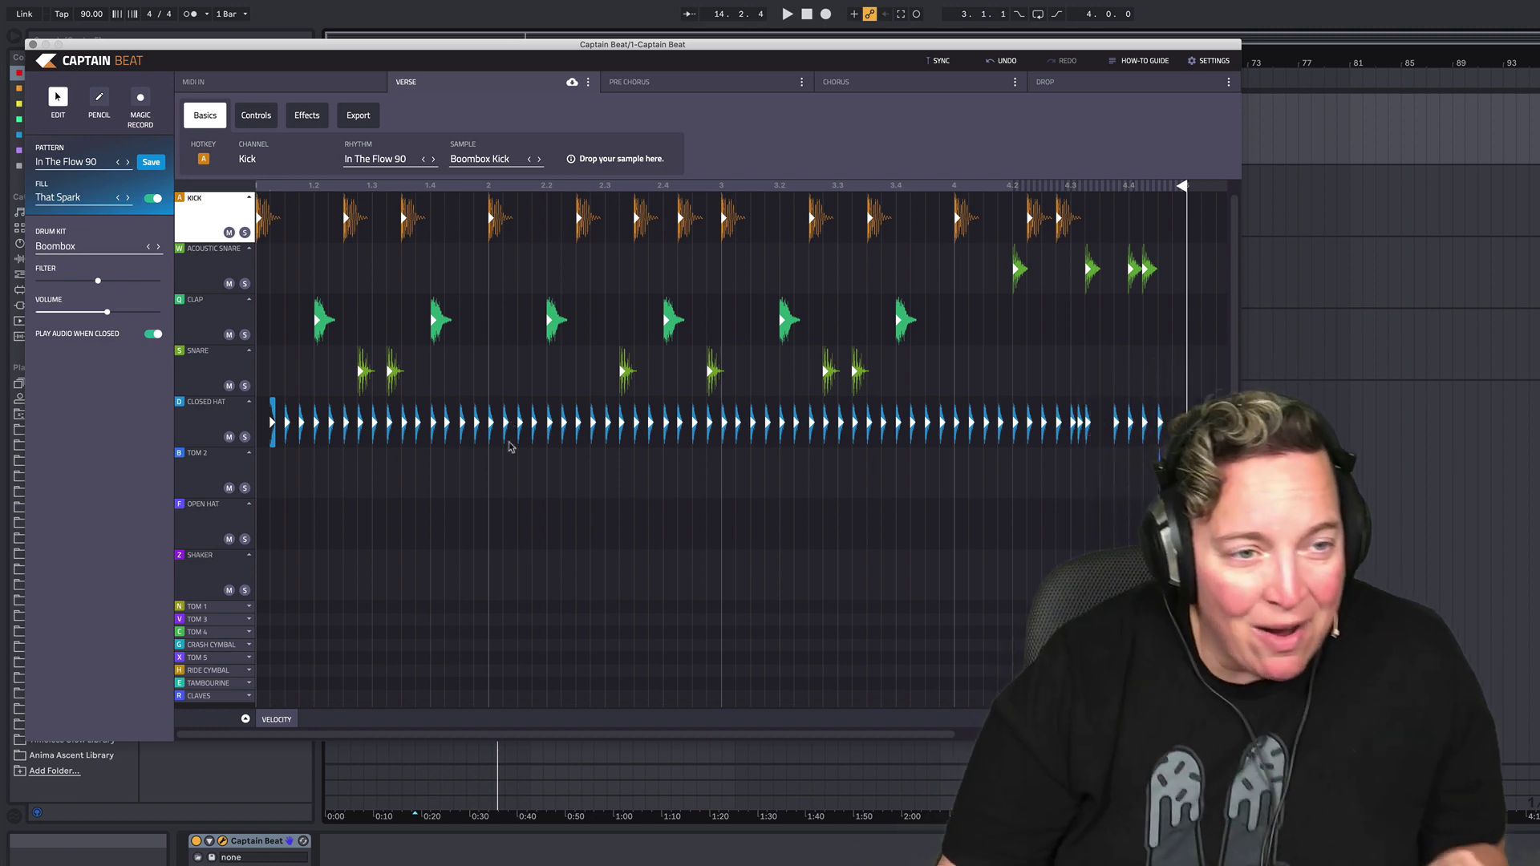
click(90, 159)
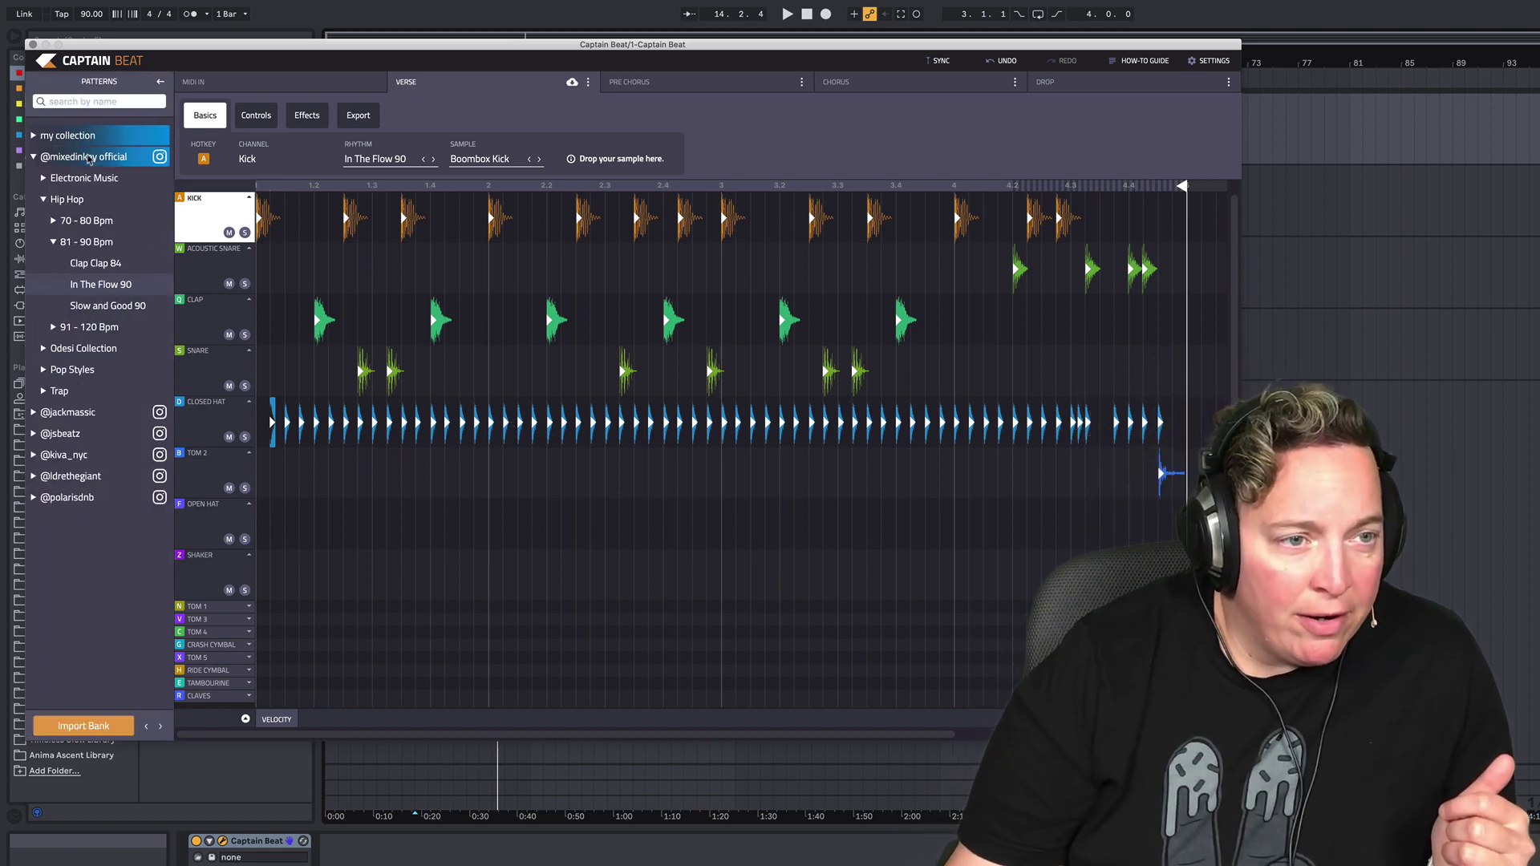
click(44, 392)
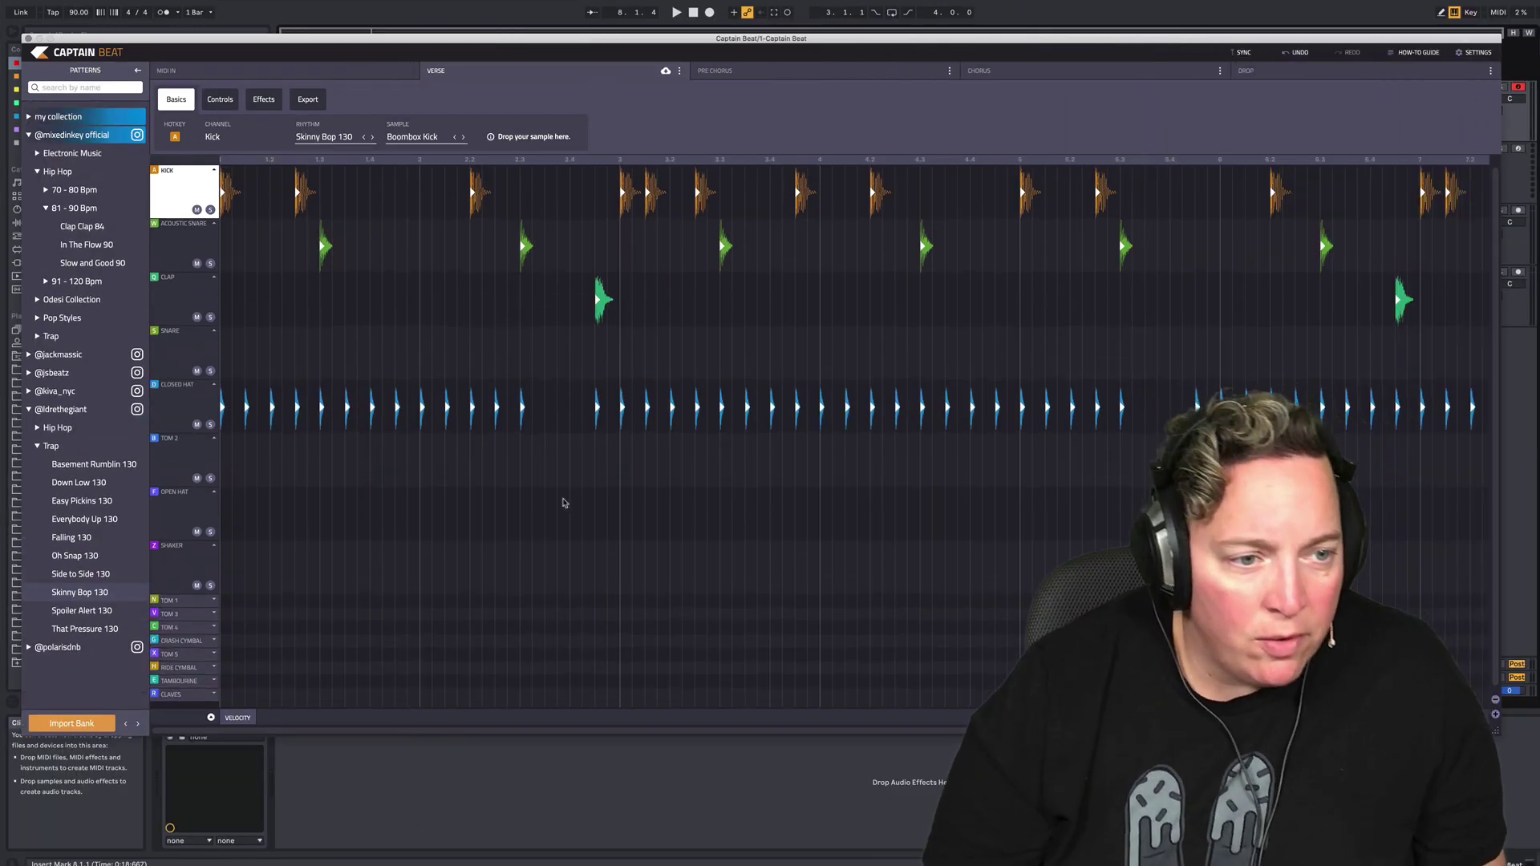
key(space)
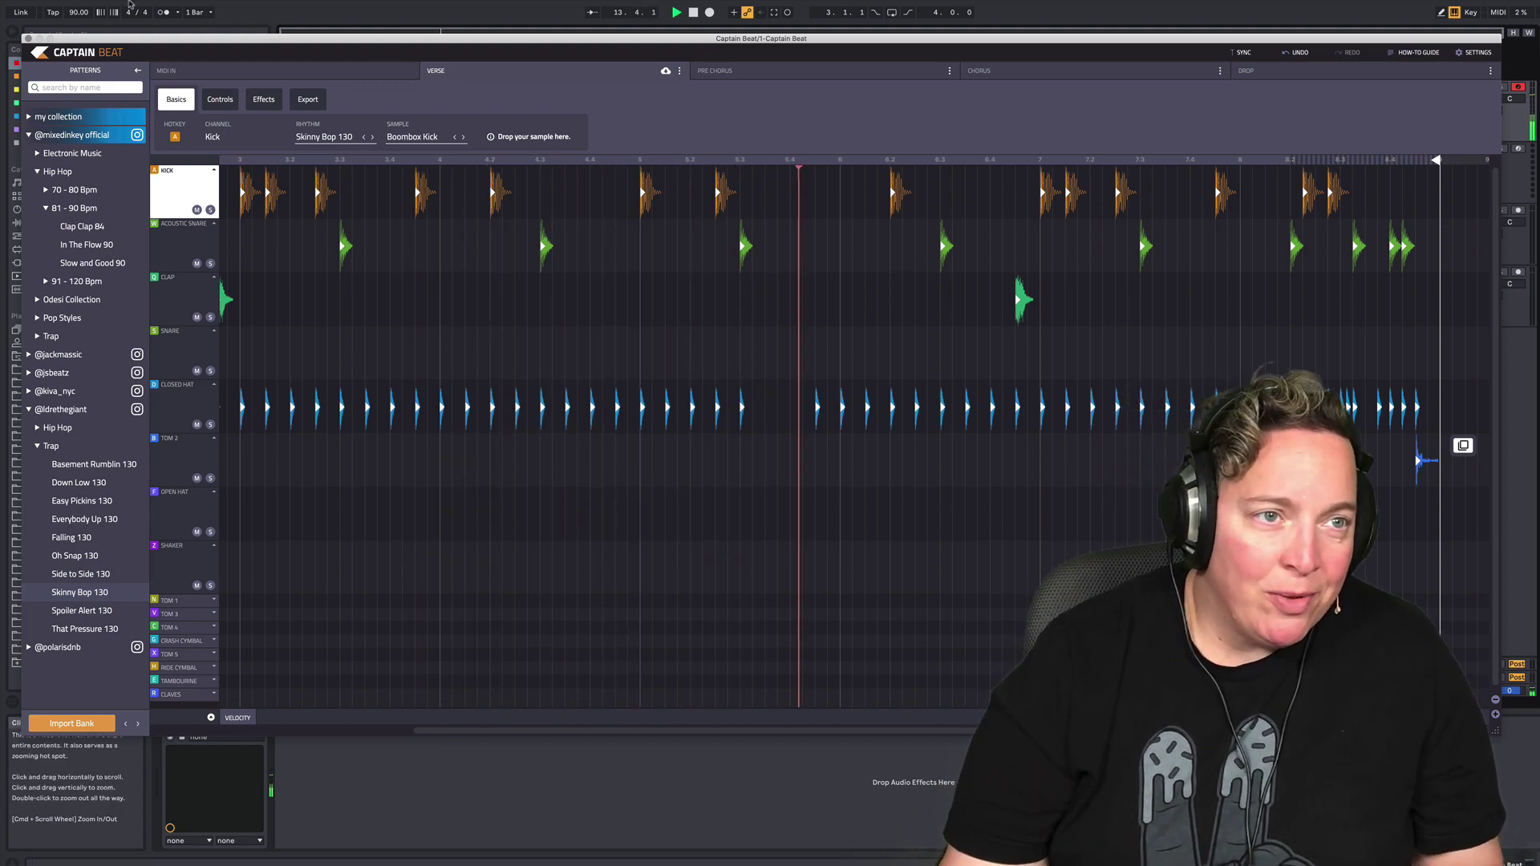
- Set the project tempo to 133 BPM
click(78, 12)
text(134)
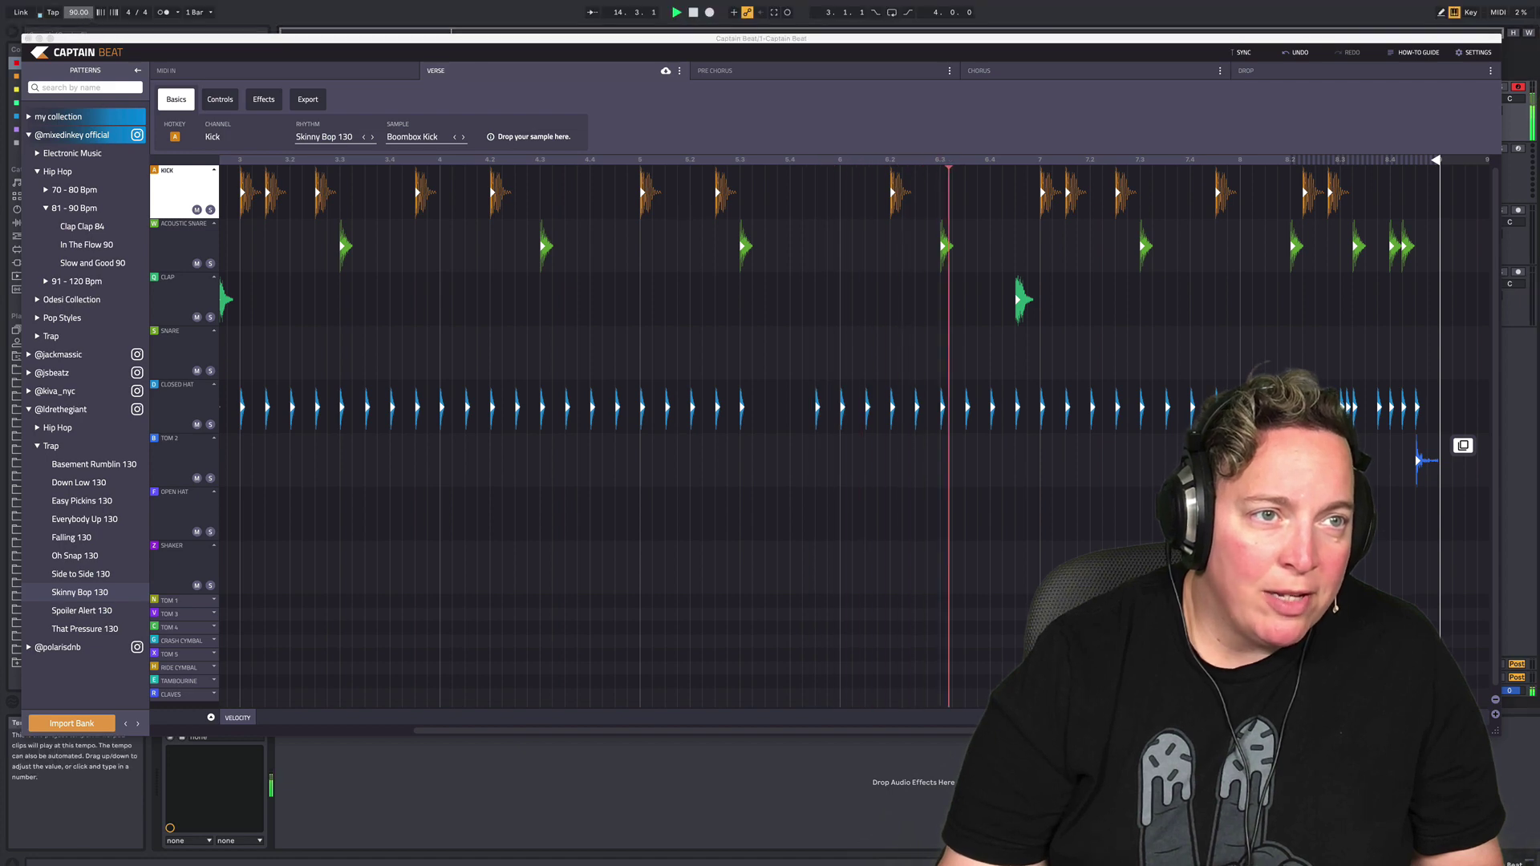
key(Return)
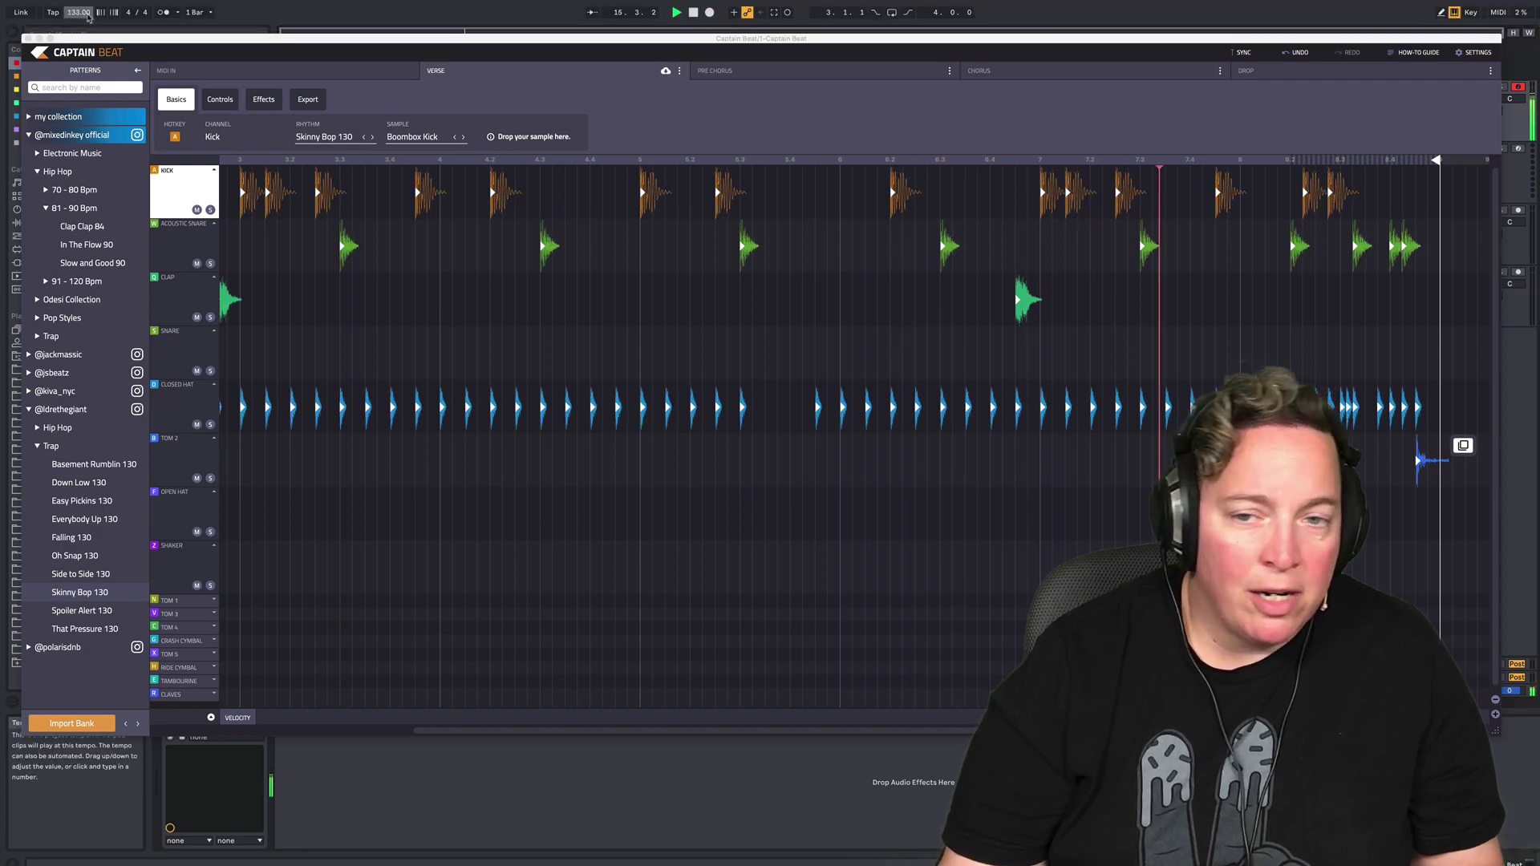
key(Down)
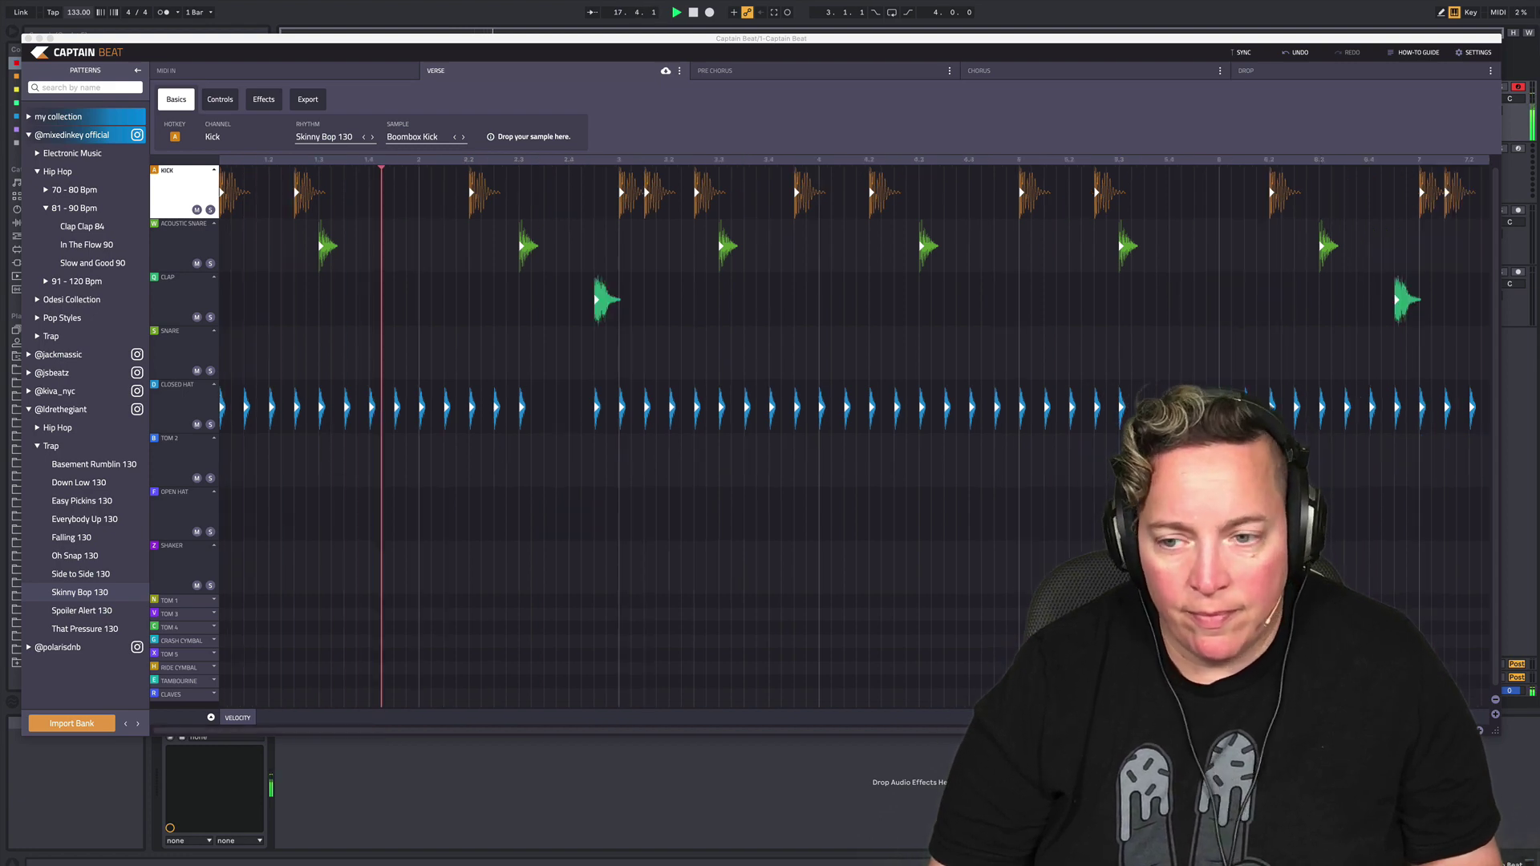
click(1409, 447)
scroll(1409, 447, down, 3)
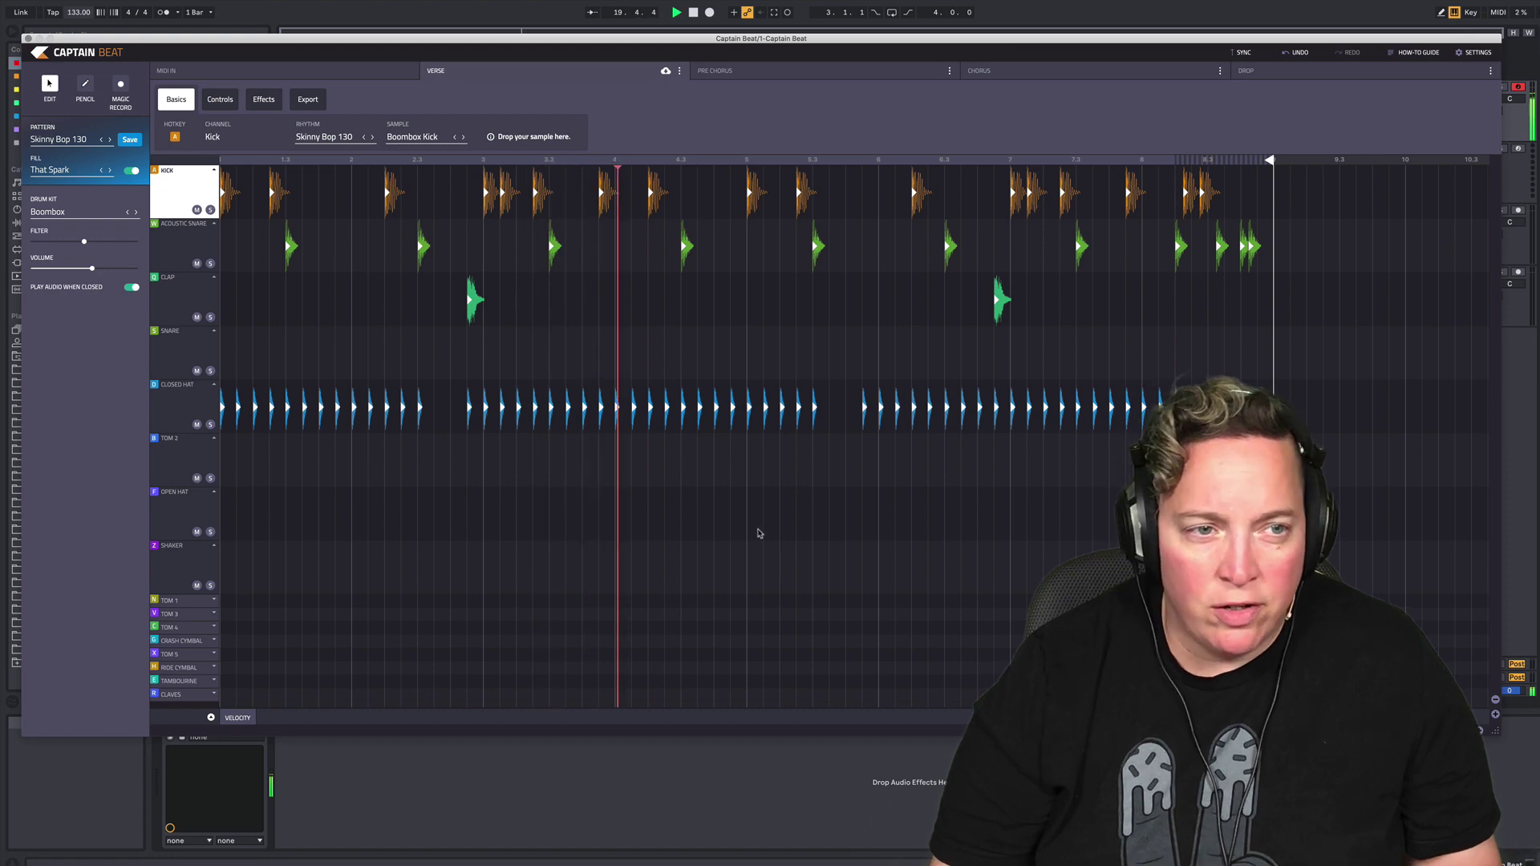
click(73, 141)
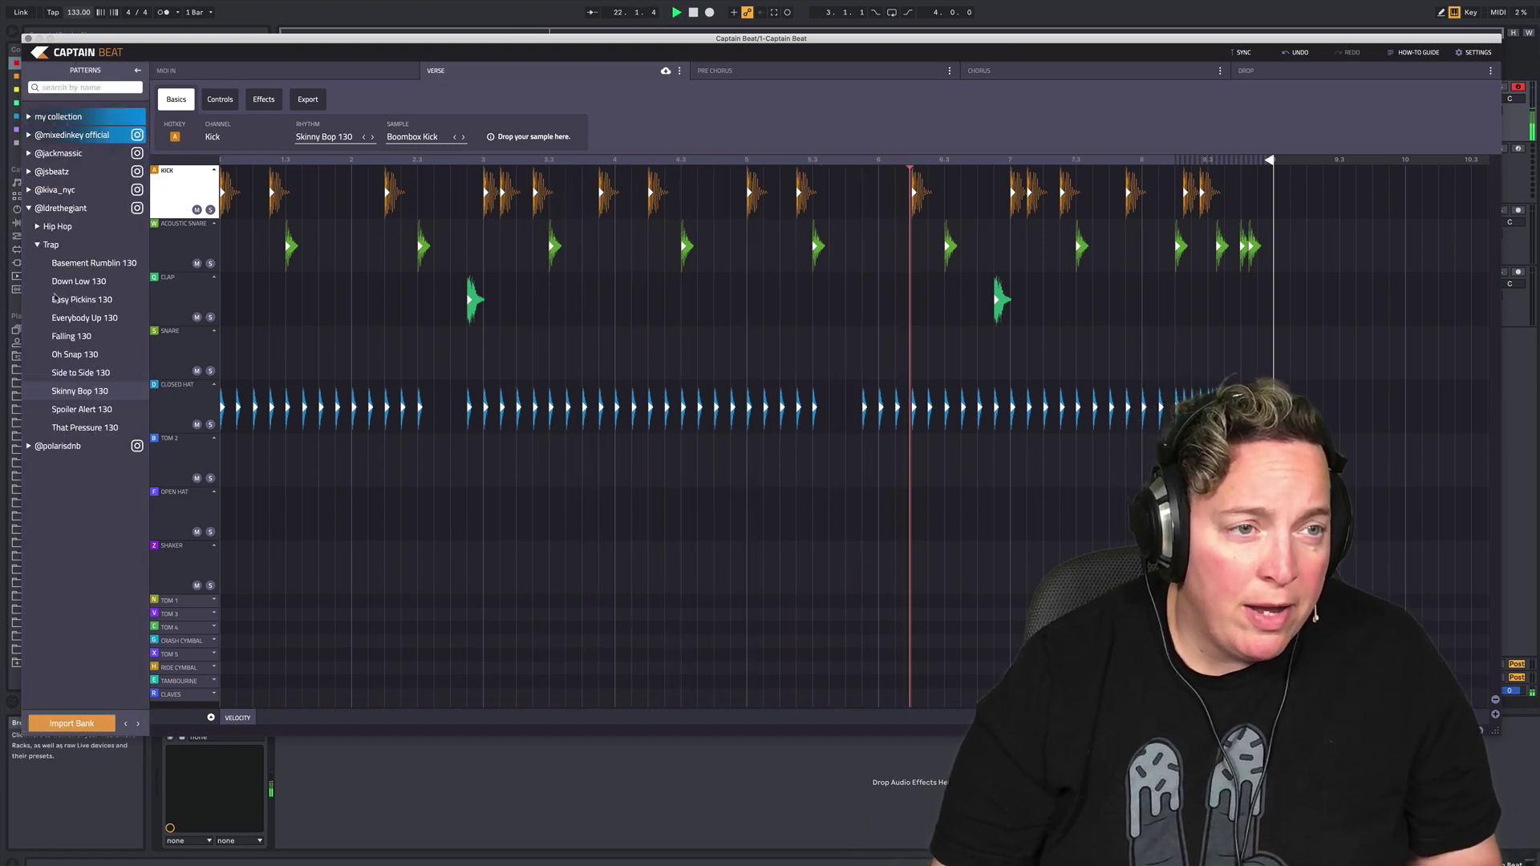
click(36, 228)
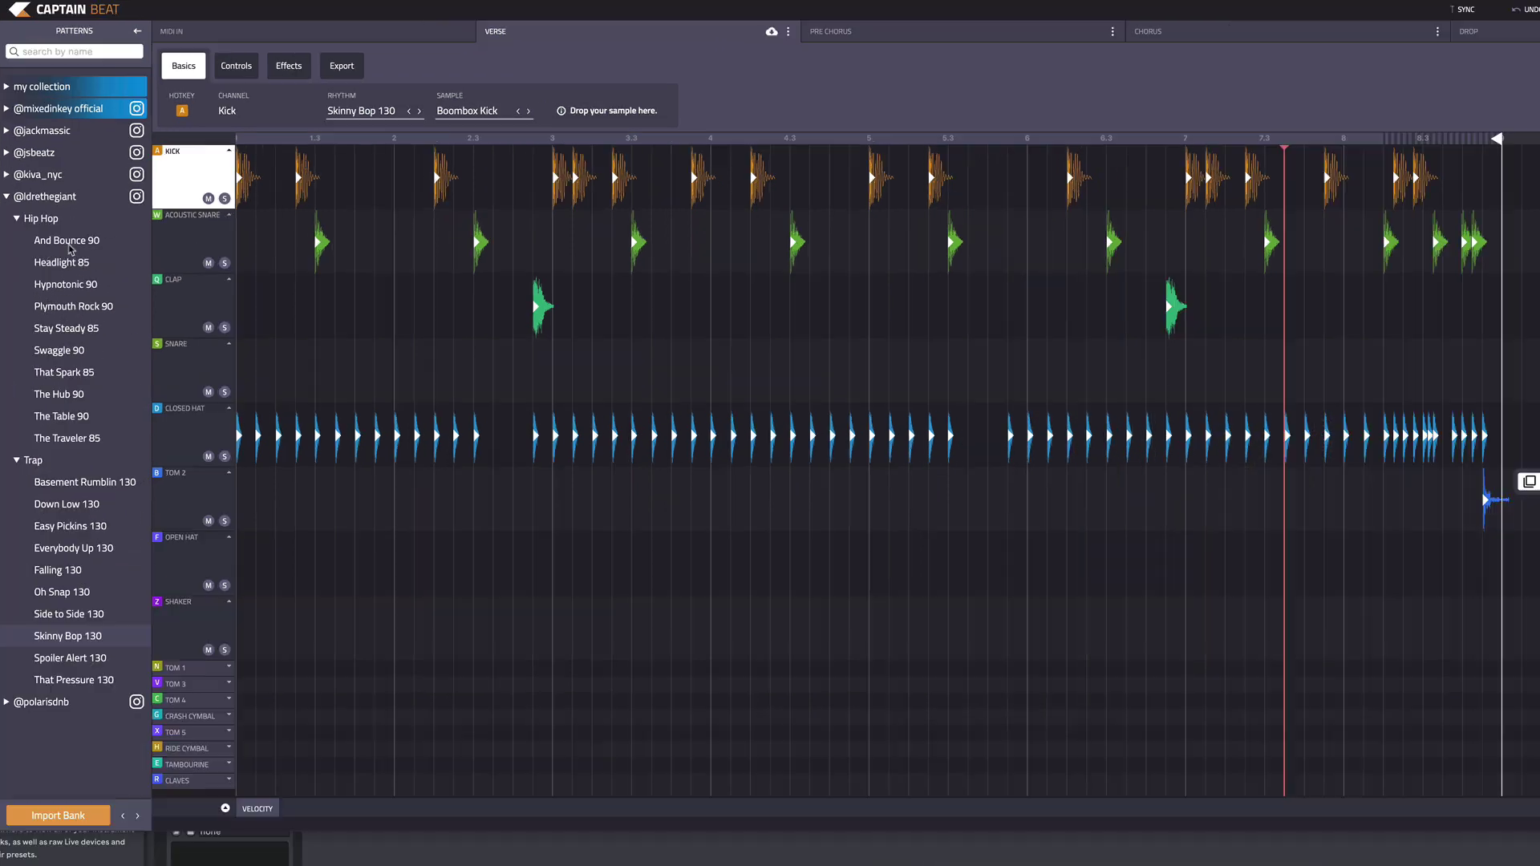
click(80, 251)
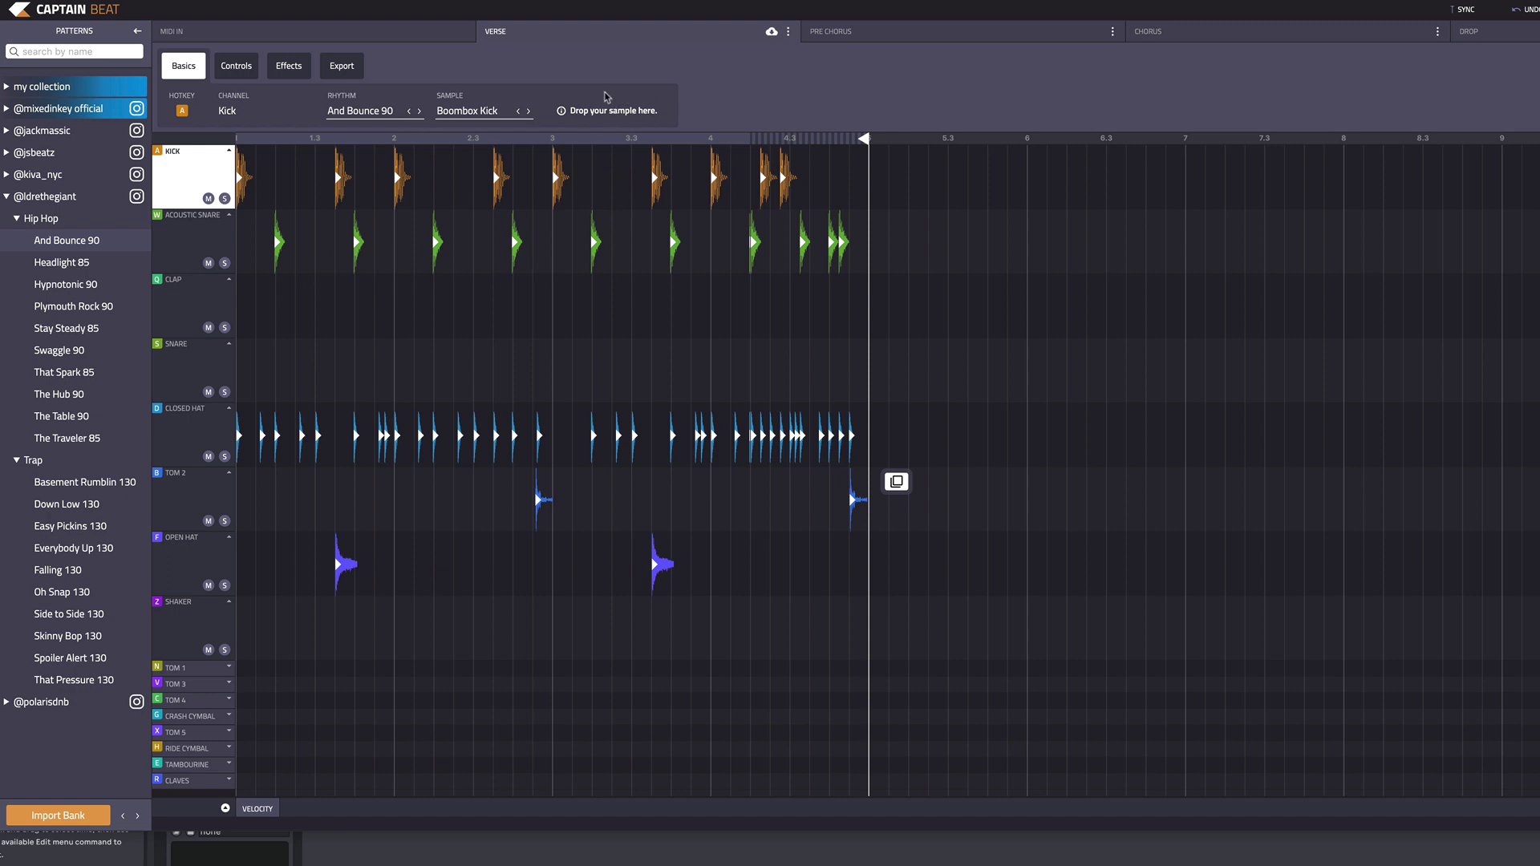
- Switch to the Pencil tool, try a kick hit in the first bar, and start playback
click(139, 31)
click(75, 50)
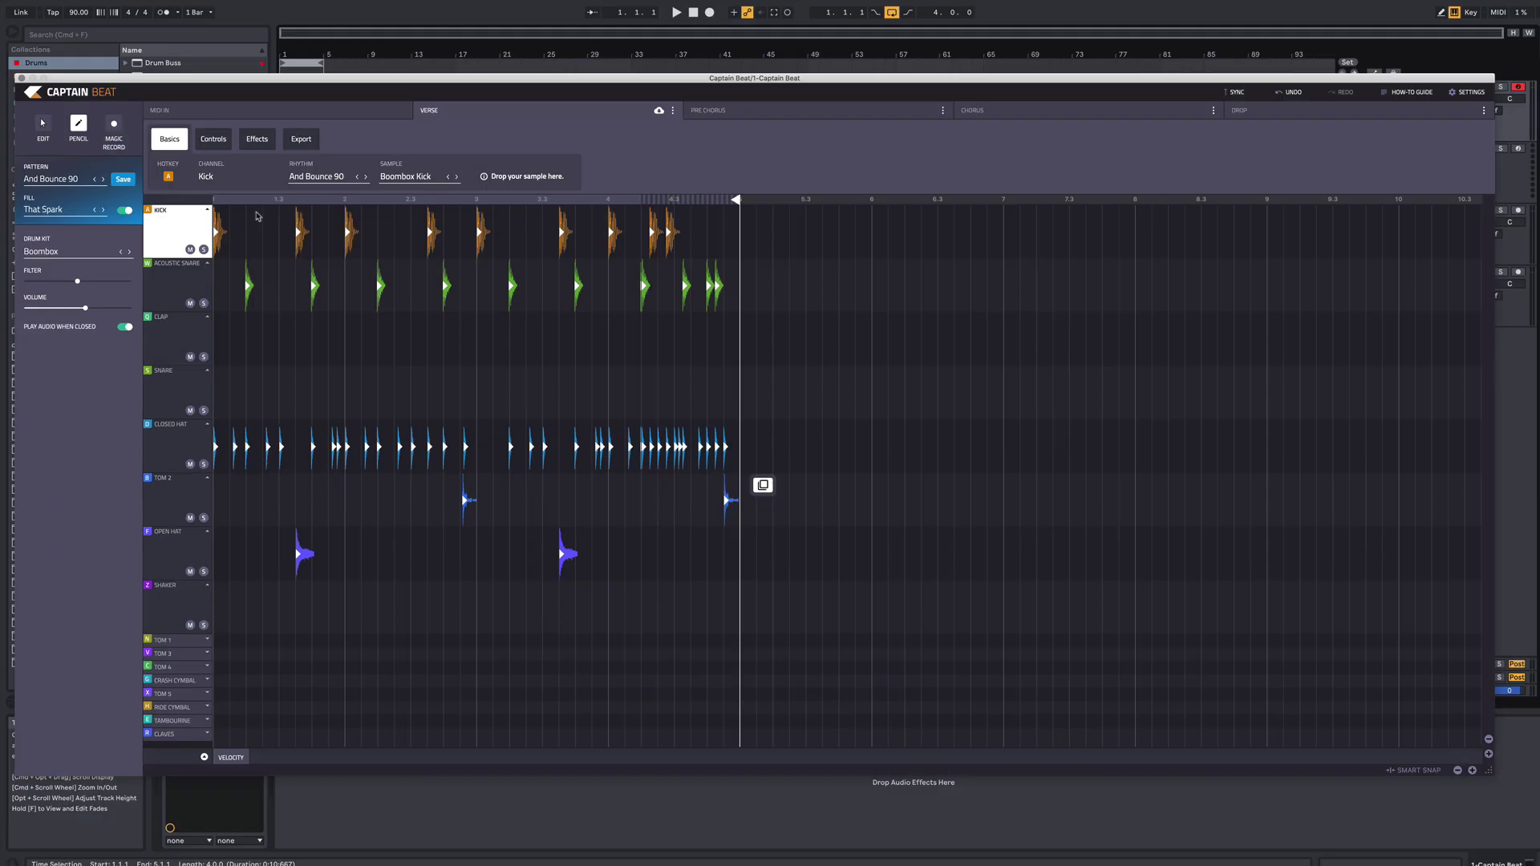
click(289, 157)
click(251, 232)
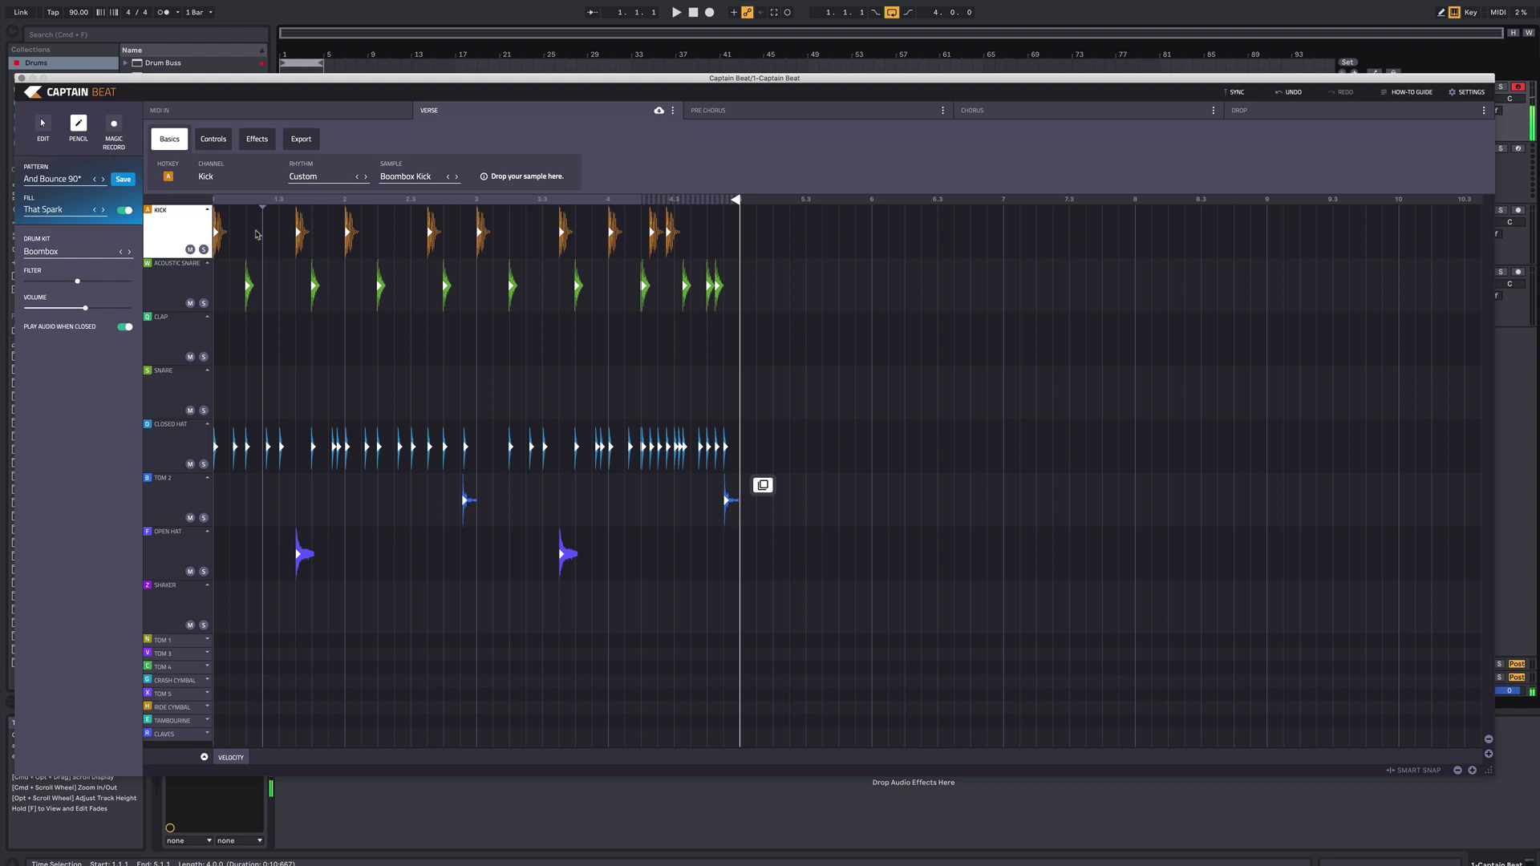
key(space)
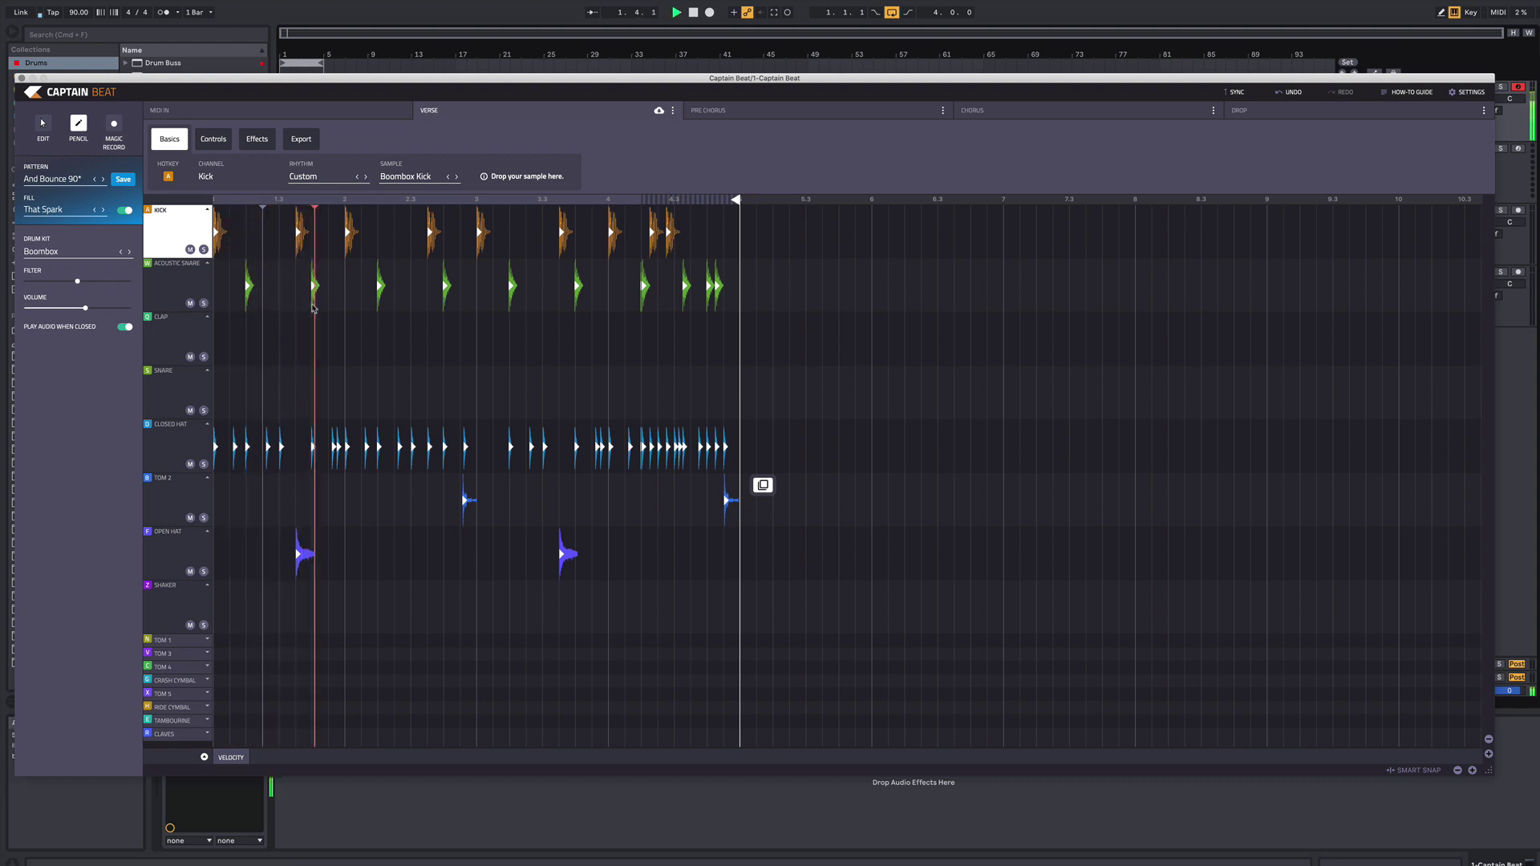
- Draw clap hits at the start of bars 3 and 4 during playback and undo both
click(480, 340)
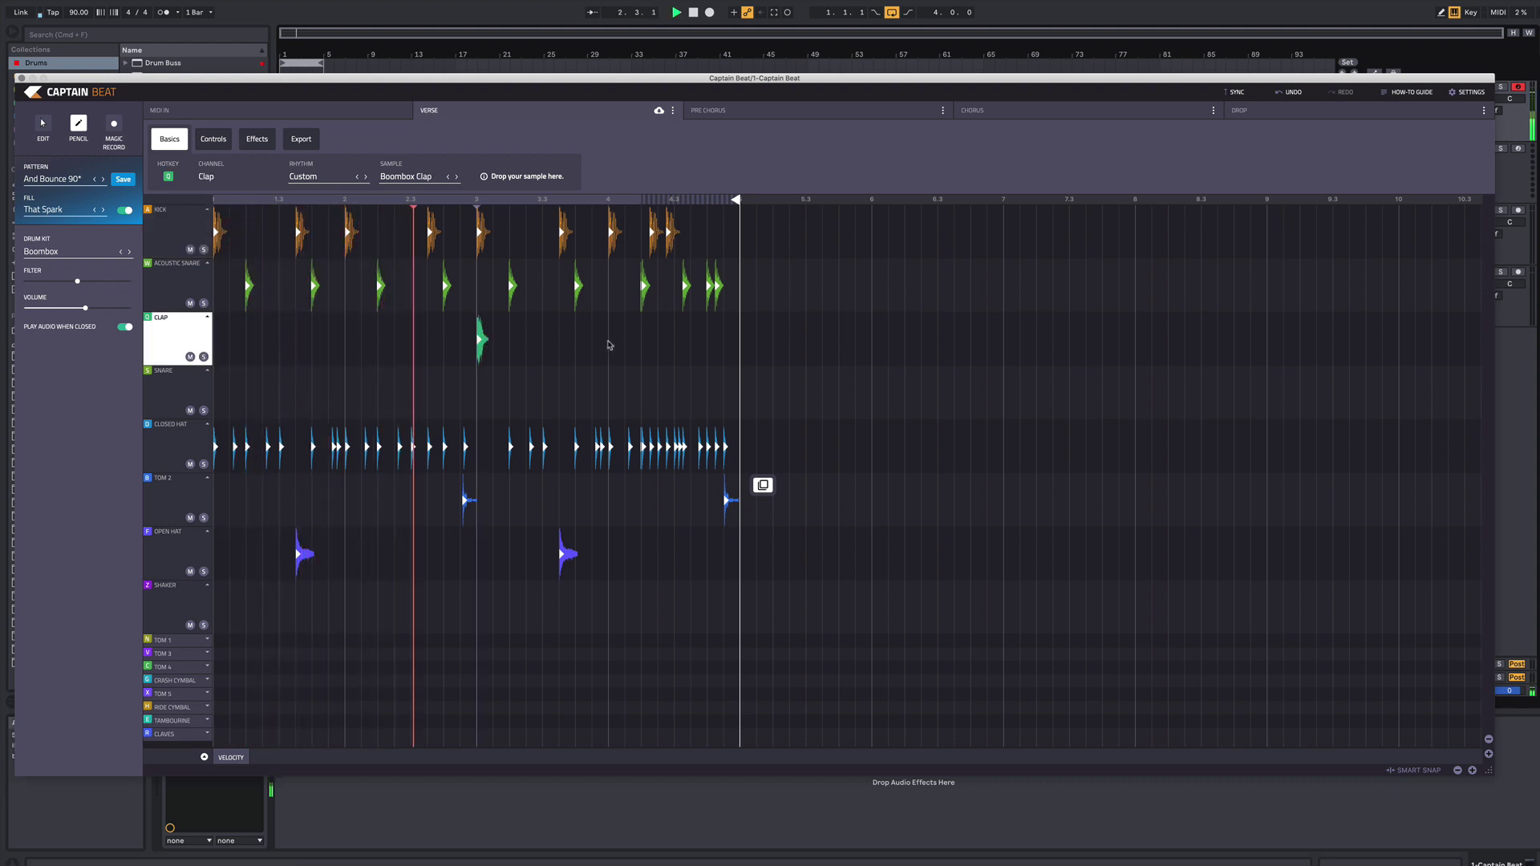
click(611, 341)
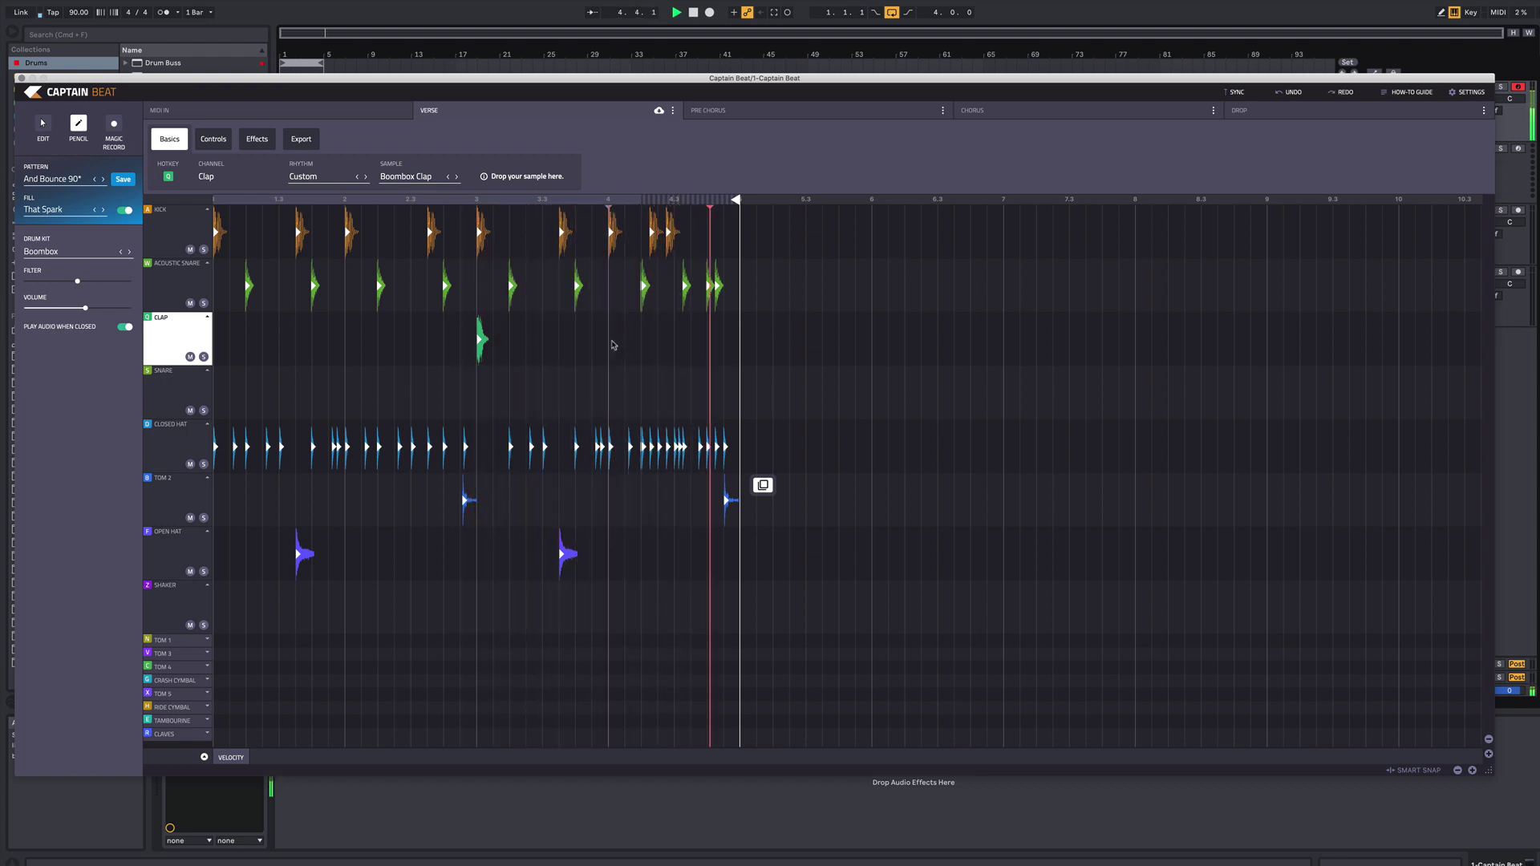
key(super+z)
key(super+z)
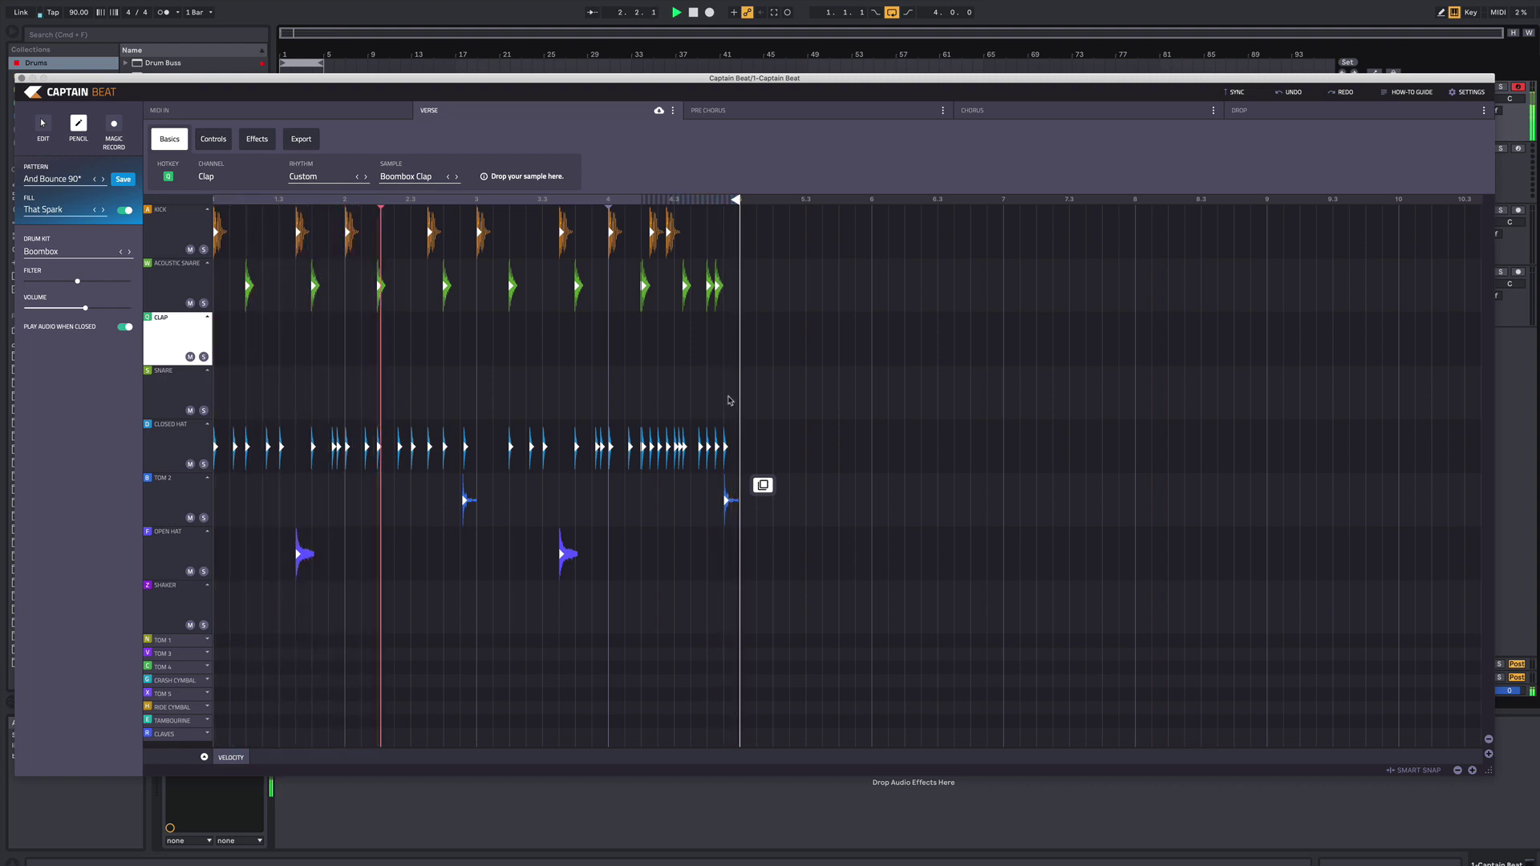
- Try a crash cymbal hit just before bar 4 and a run of claves from bar 1 to bar 4, removing both
click(175, 680)
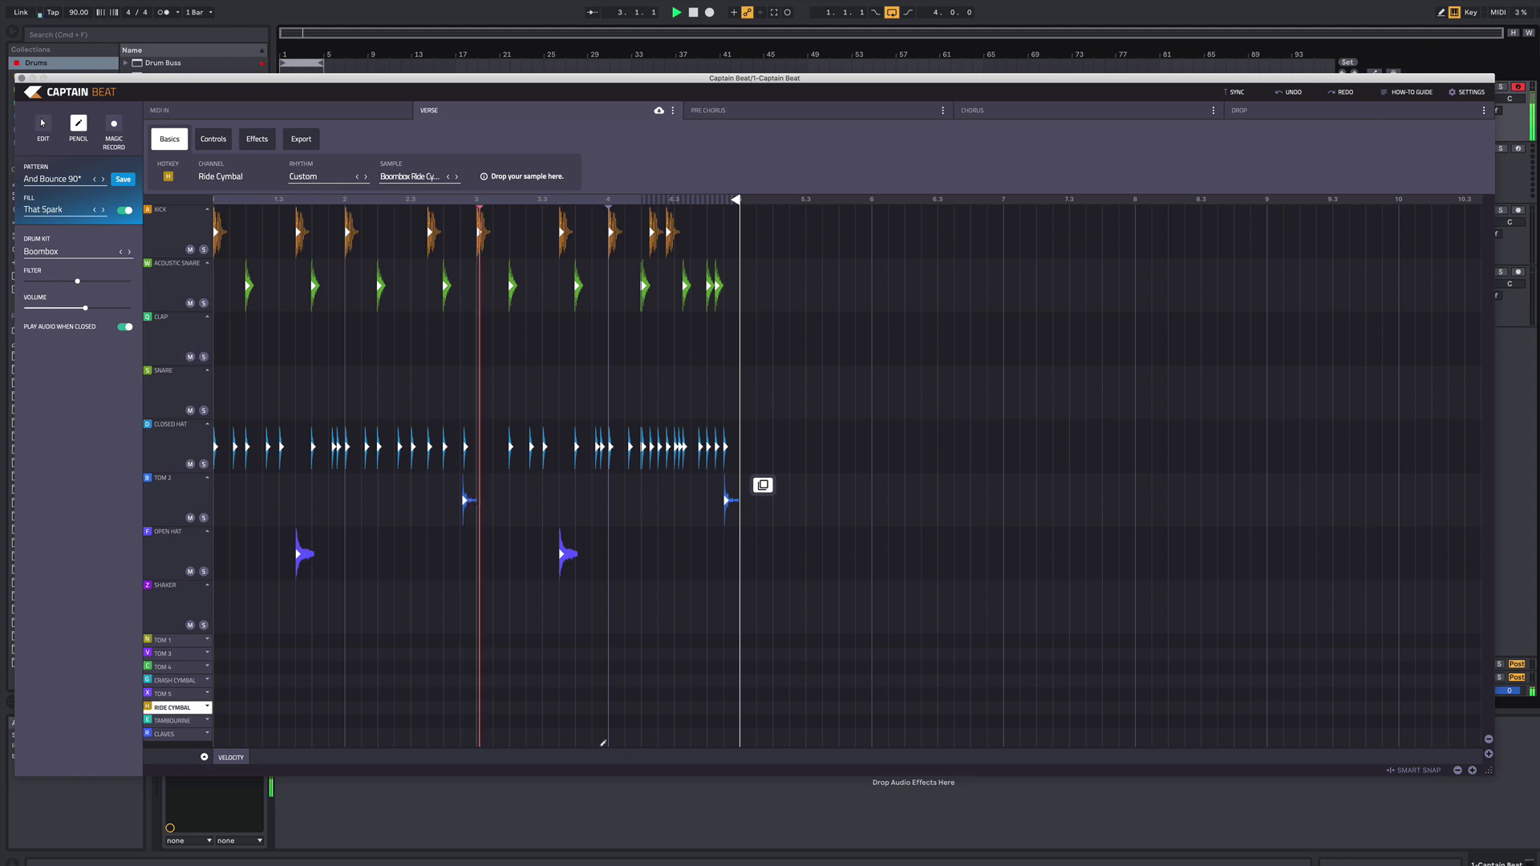
click(608, 681)
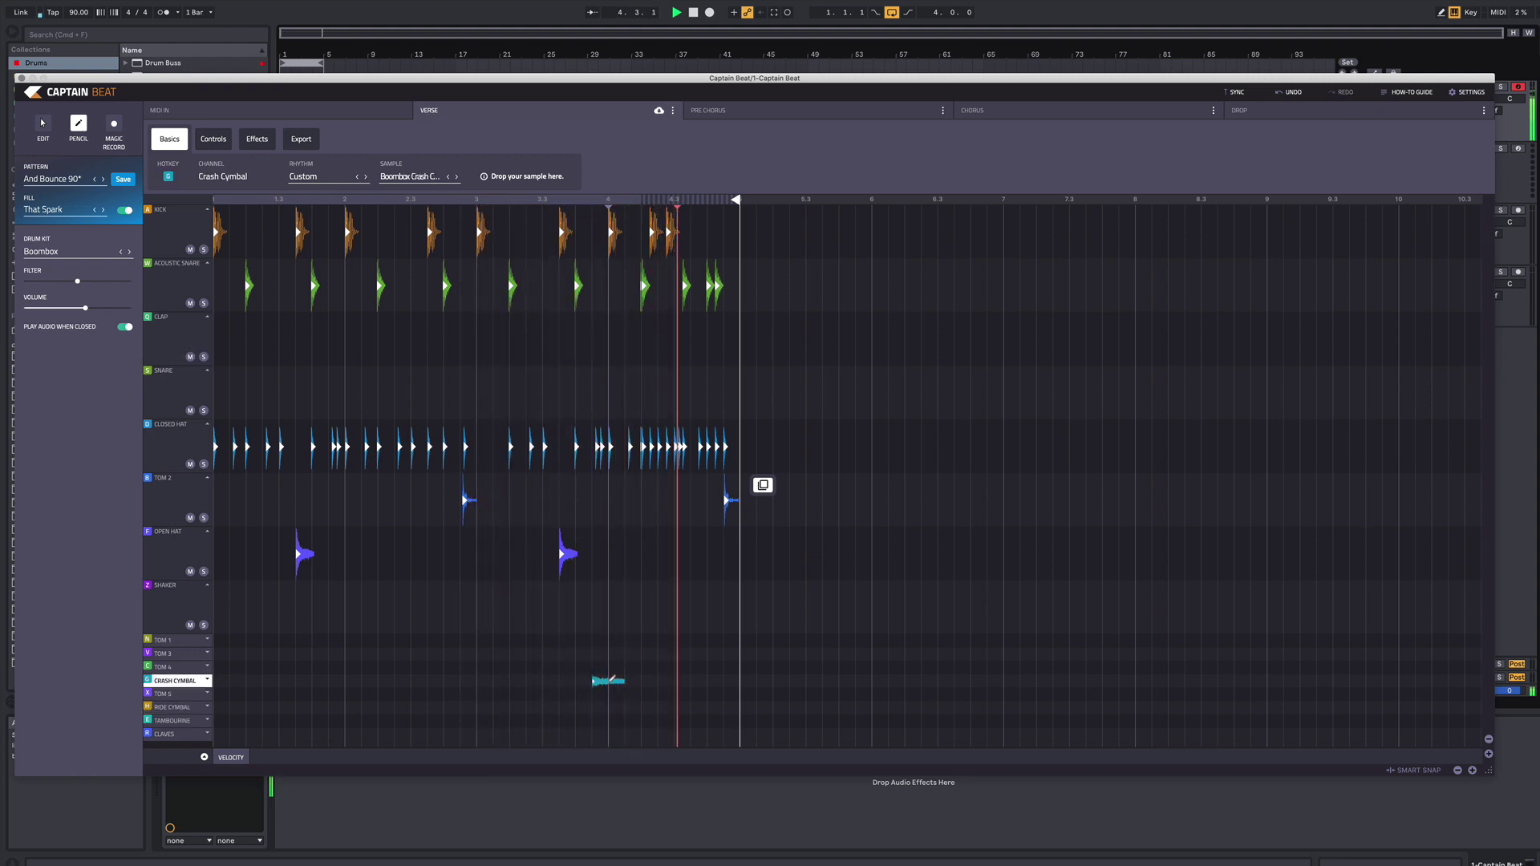
click(610, 681)
drag(248, 734, 610, 755)
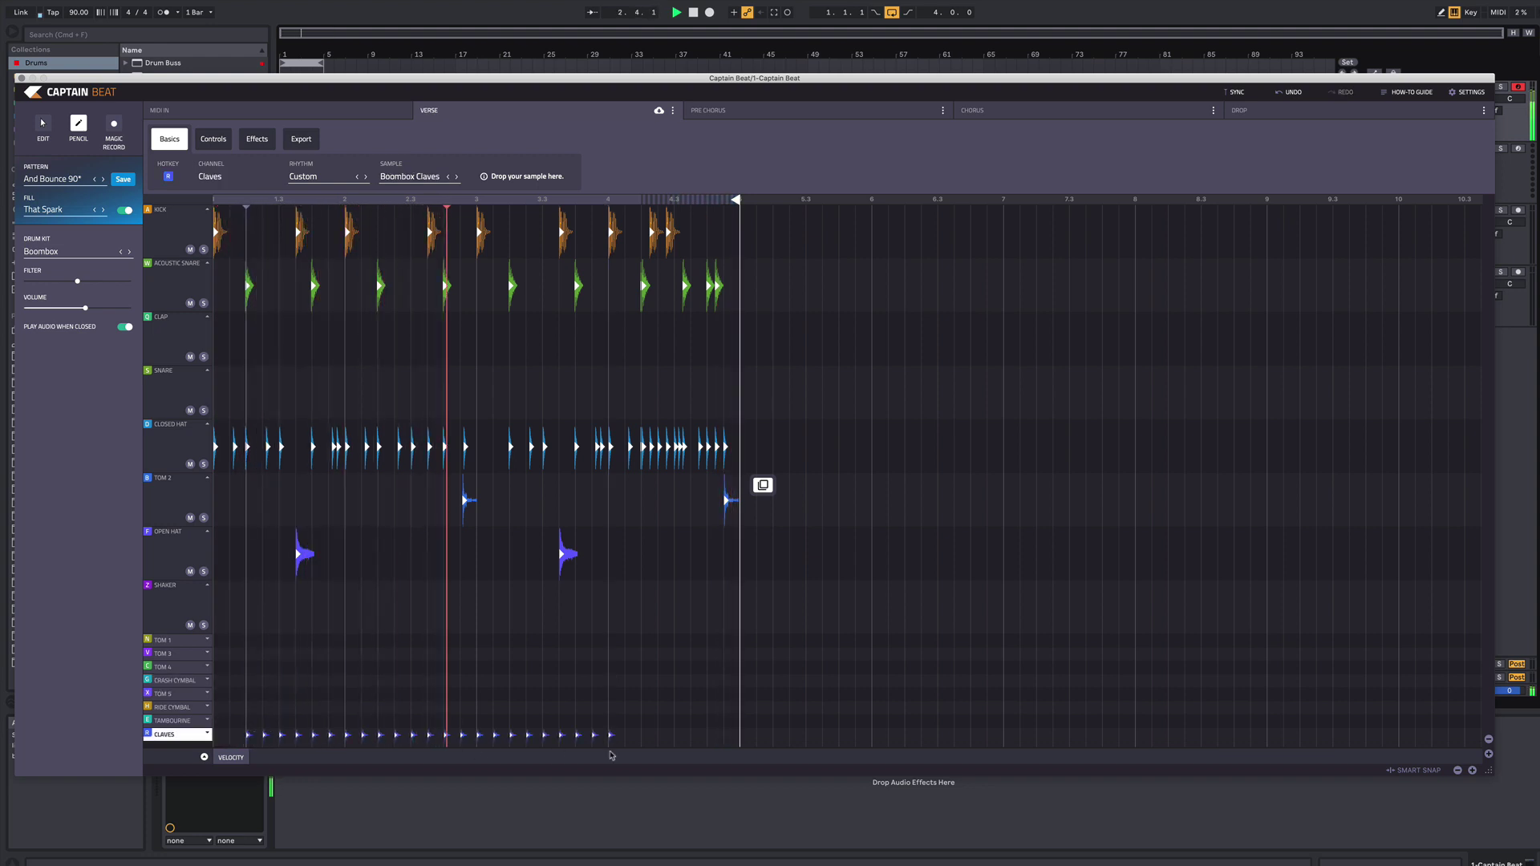
key(super+z)
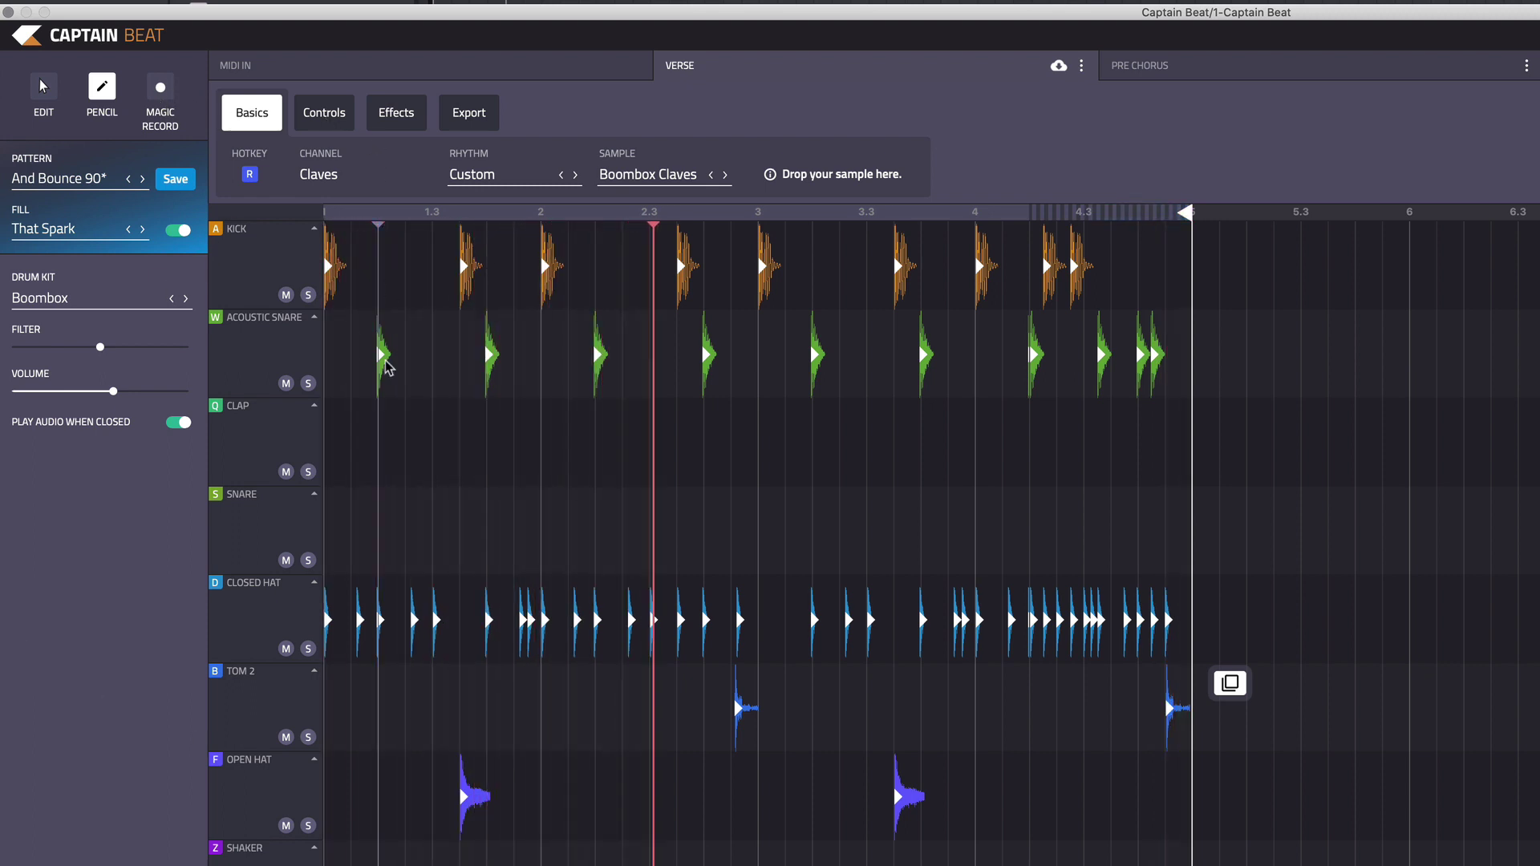
- Review the effects and sound controls of the Claves channel and the basic settings of the Kick and Acoustic Snare channels
click(419, 121)
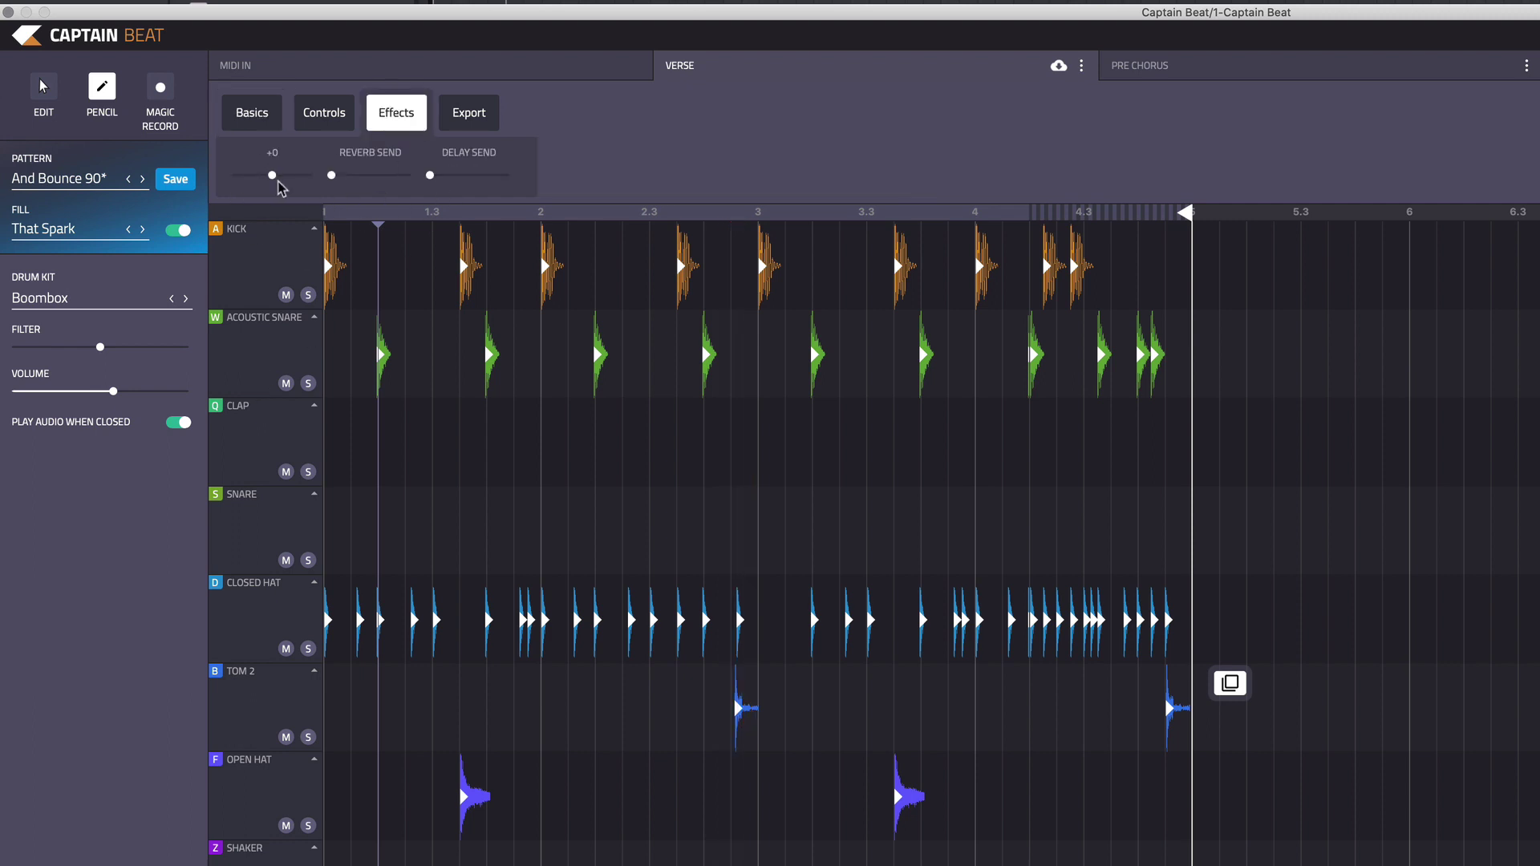
click(353, 119)
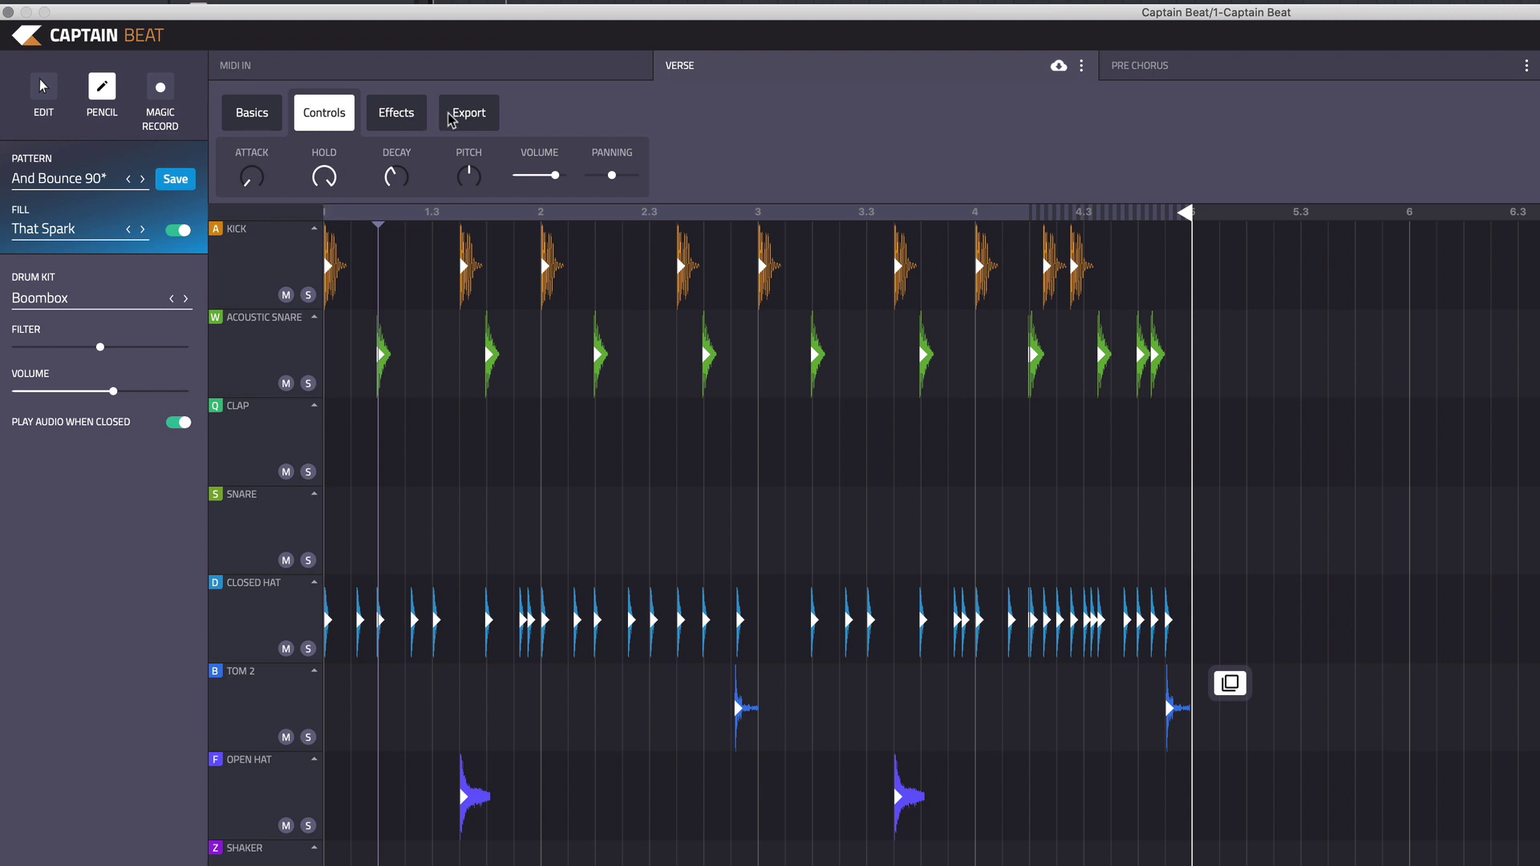
click(240, 116)
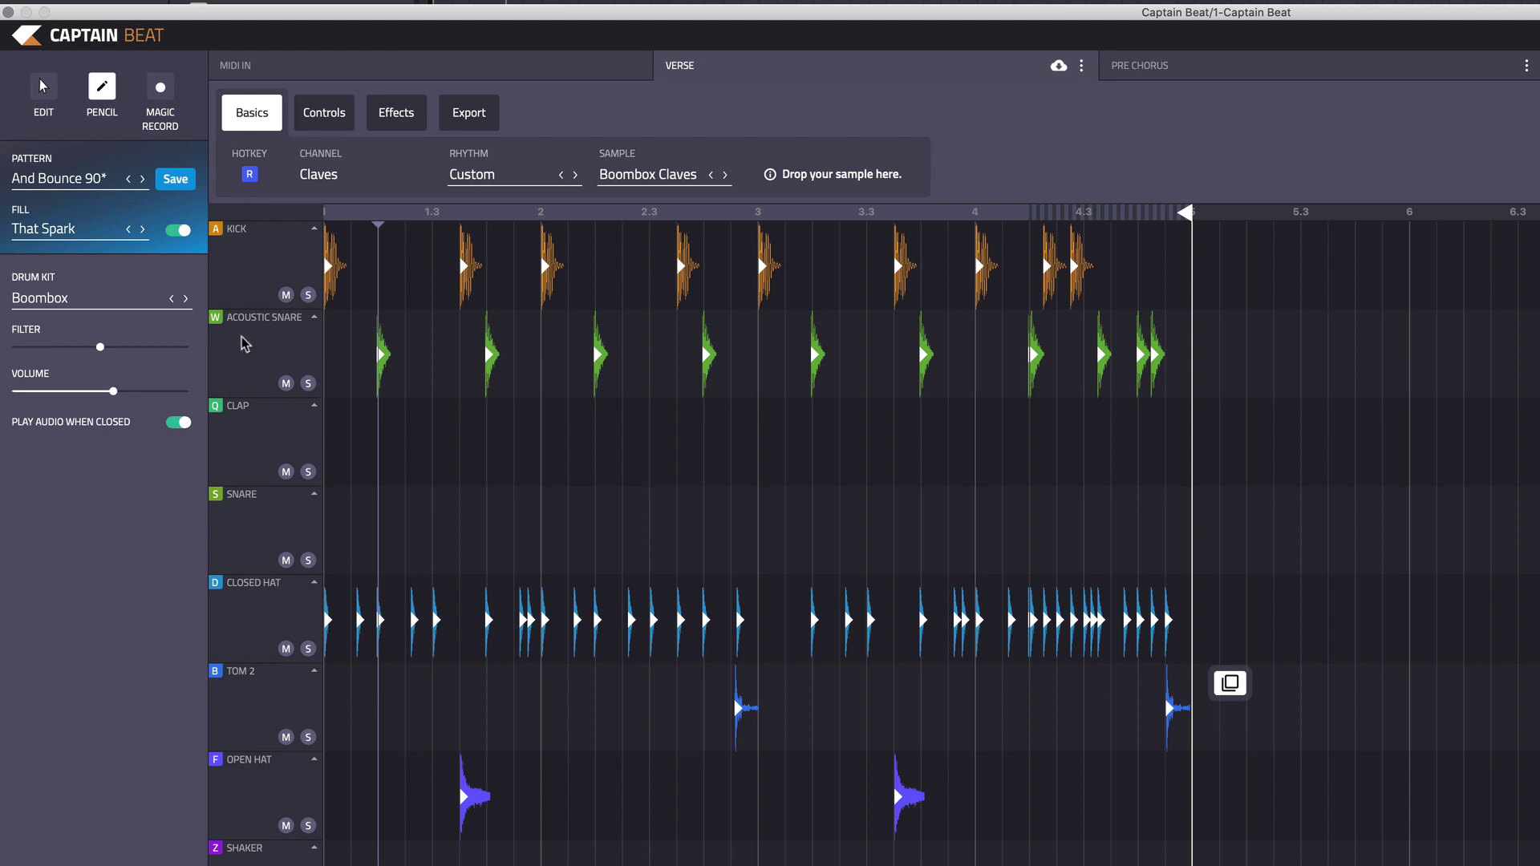
key(a)
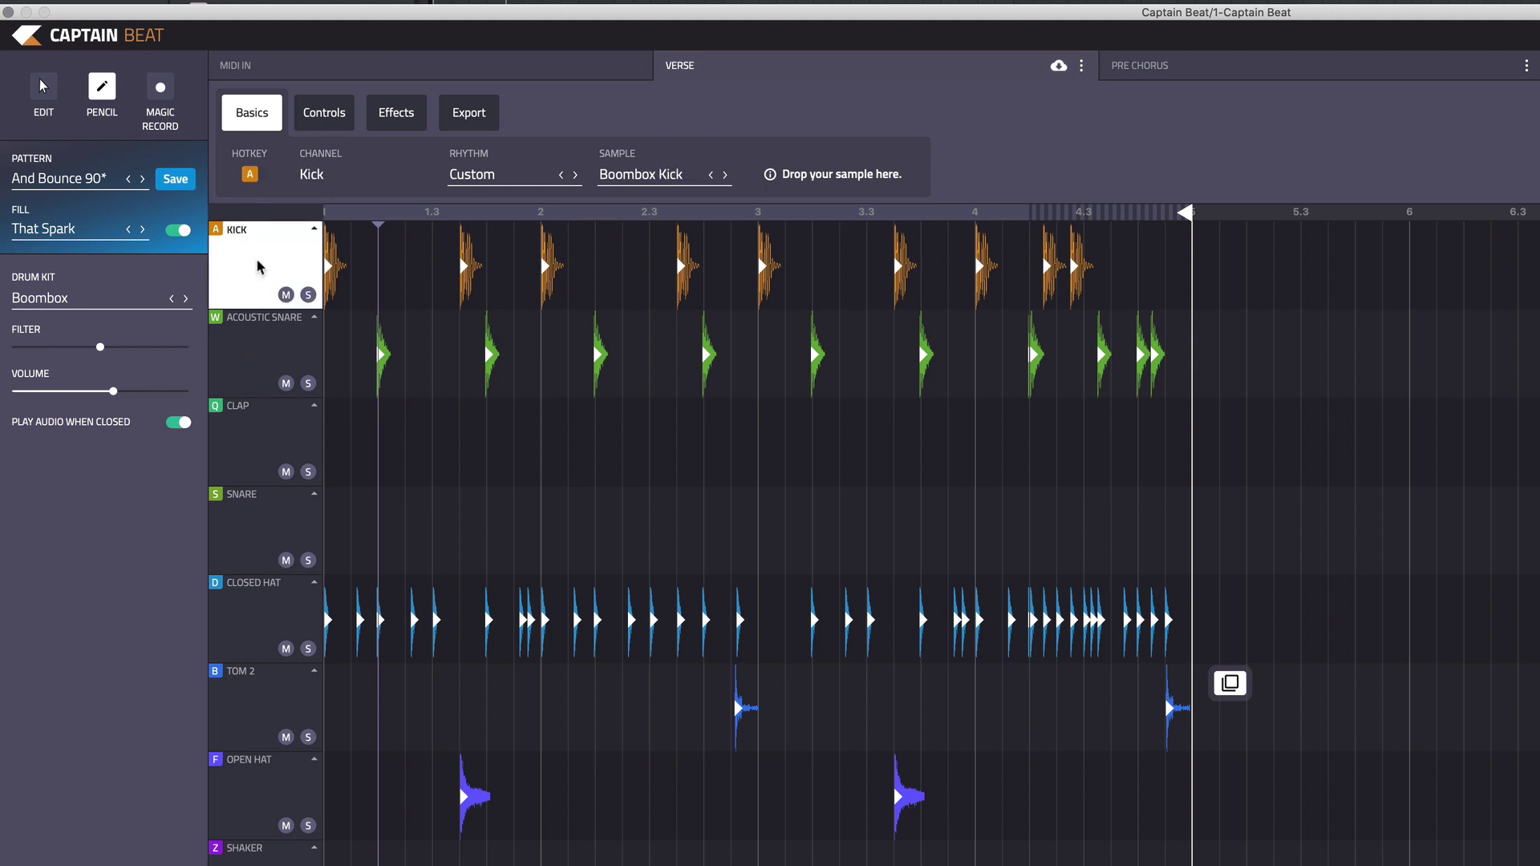
click(238, 371)
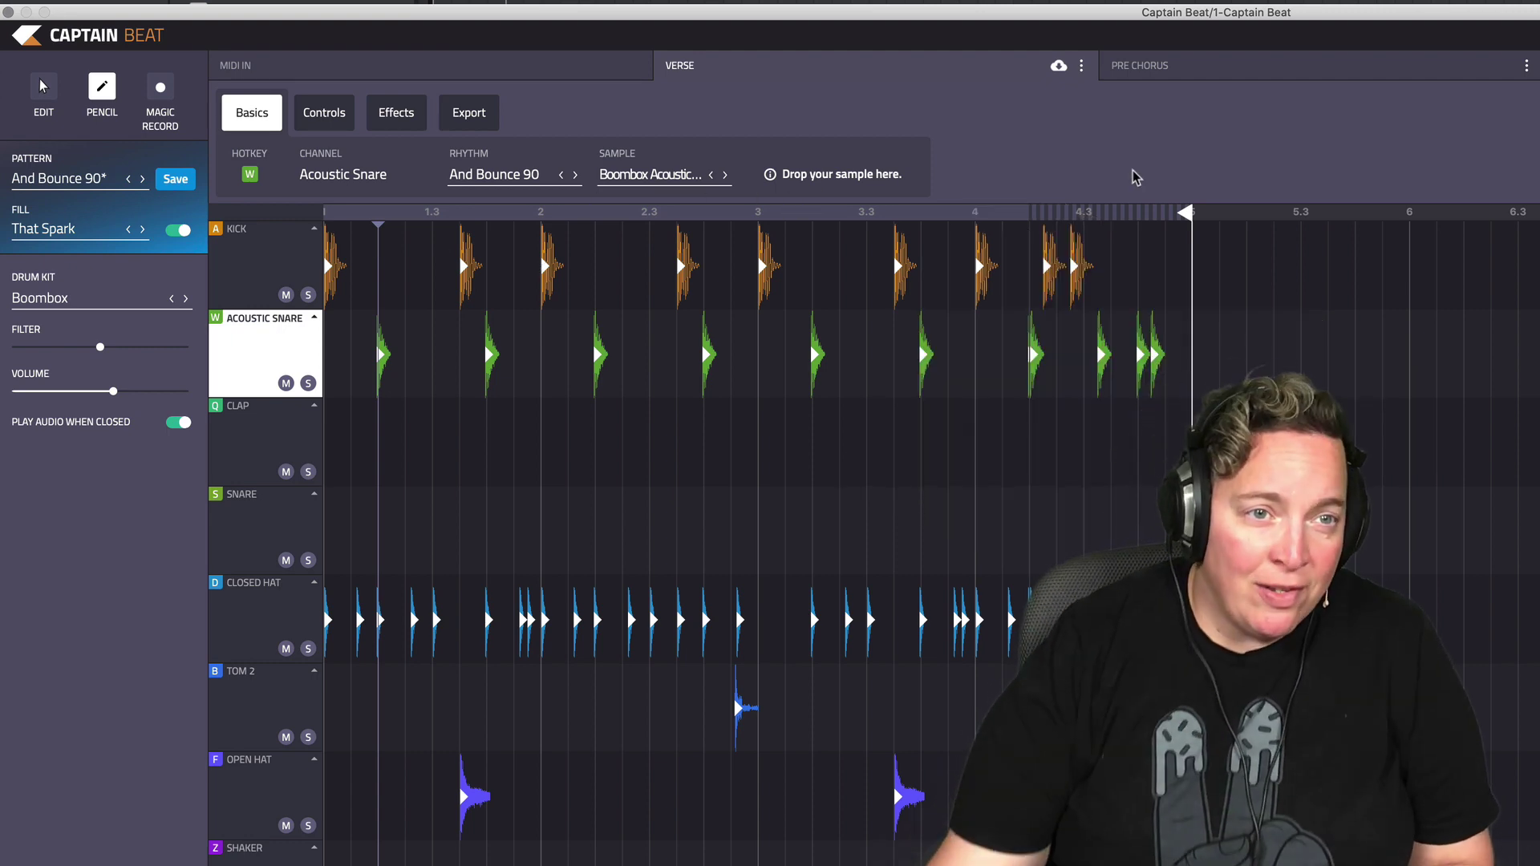
- Show the export options, export the Kick channel's audio to the arrangement's audio track 3, and undo the placement
click(481, 120)
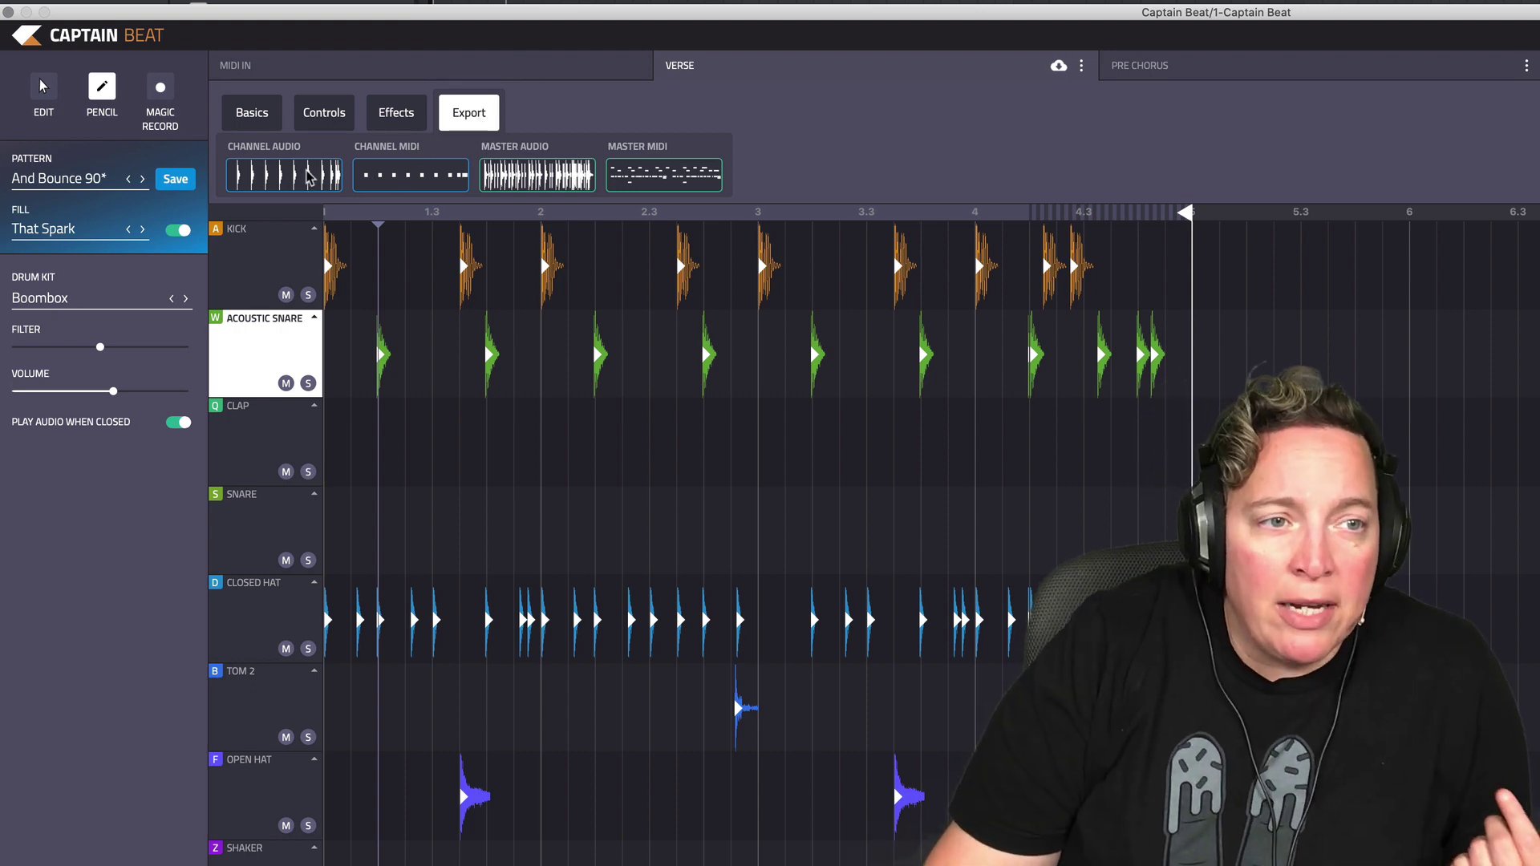
click(288, 264)
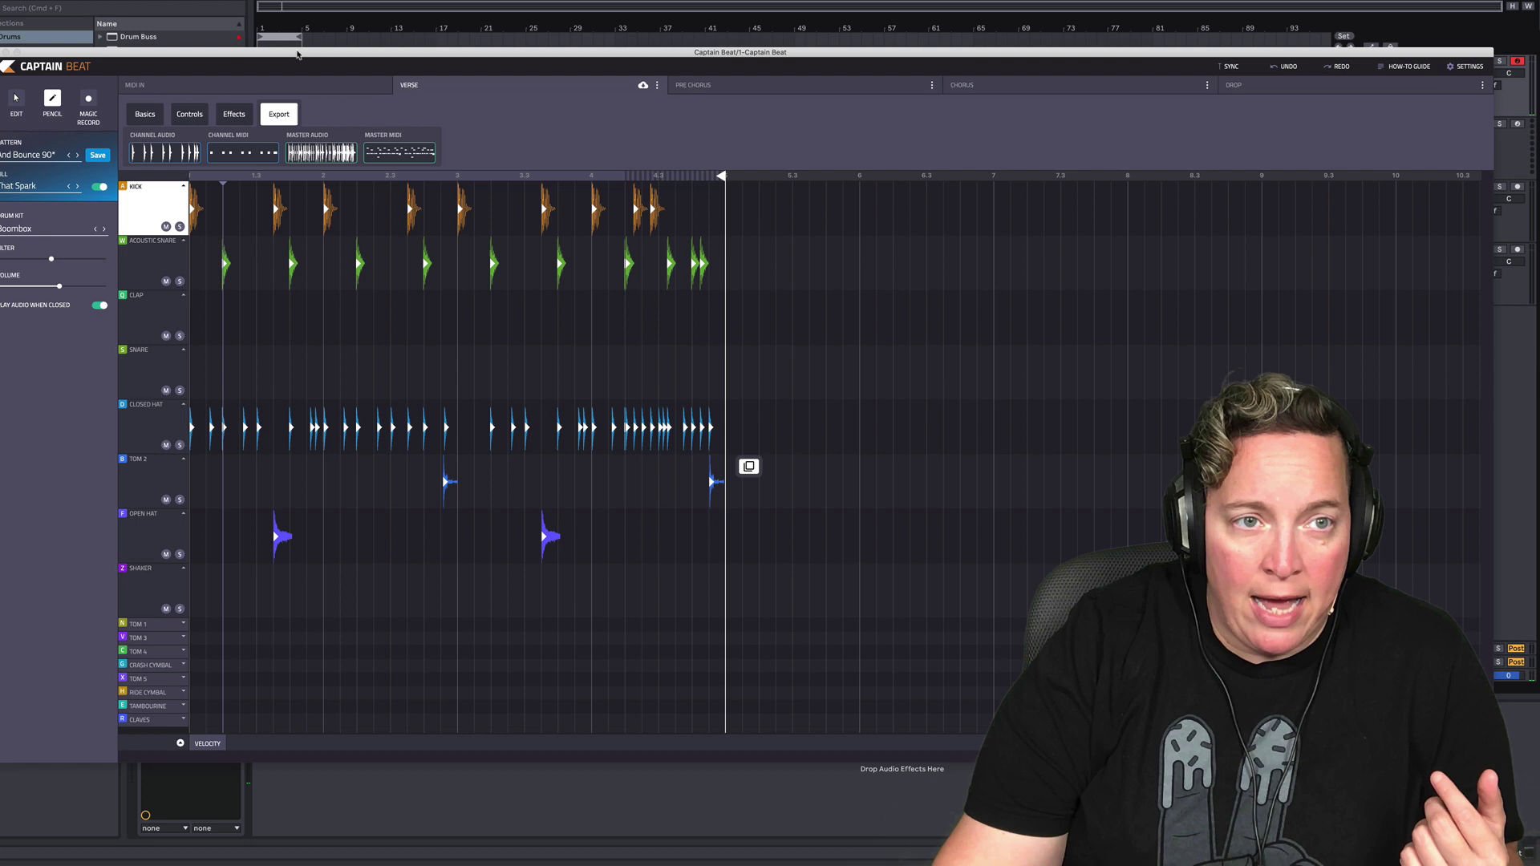
drag(297, 54, 430, 282)
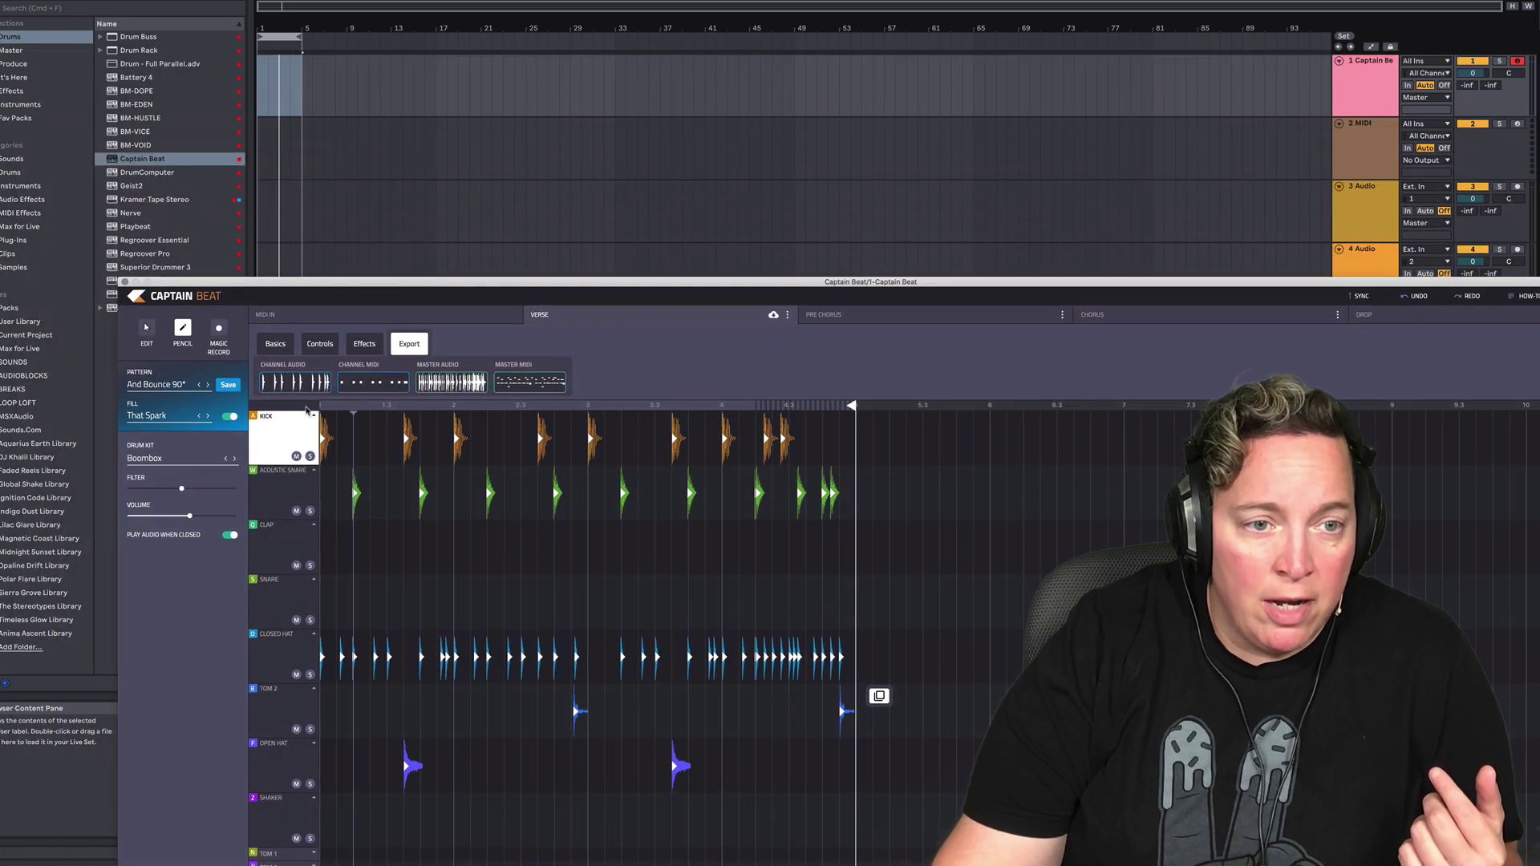
drag(296, 390, 306, 213)
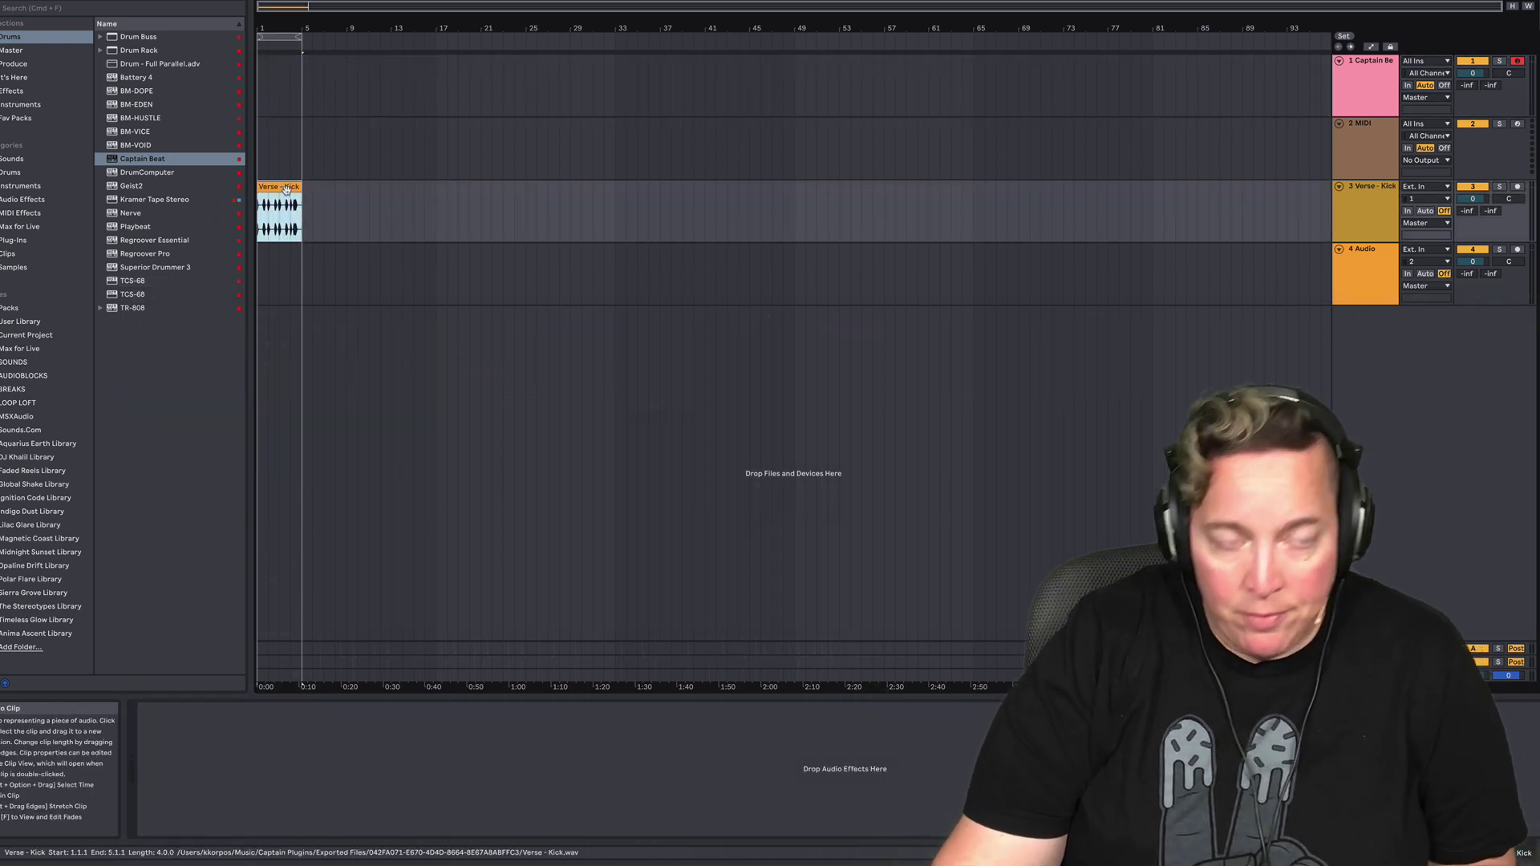
key(super+z)
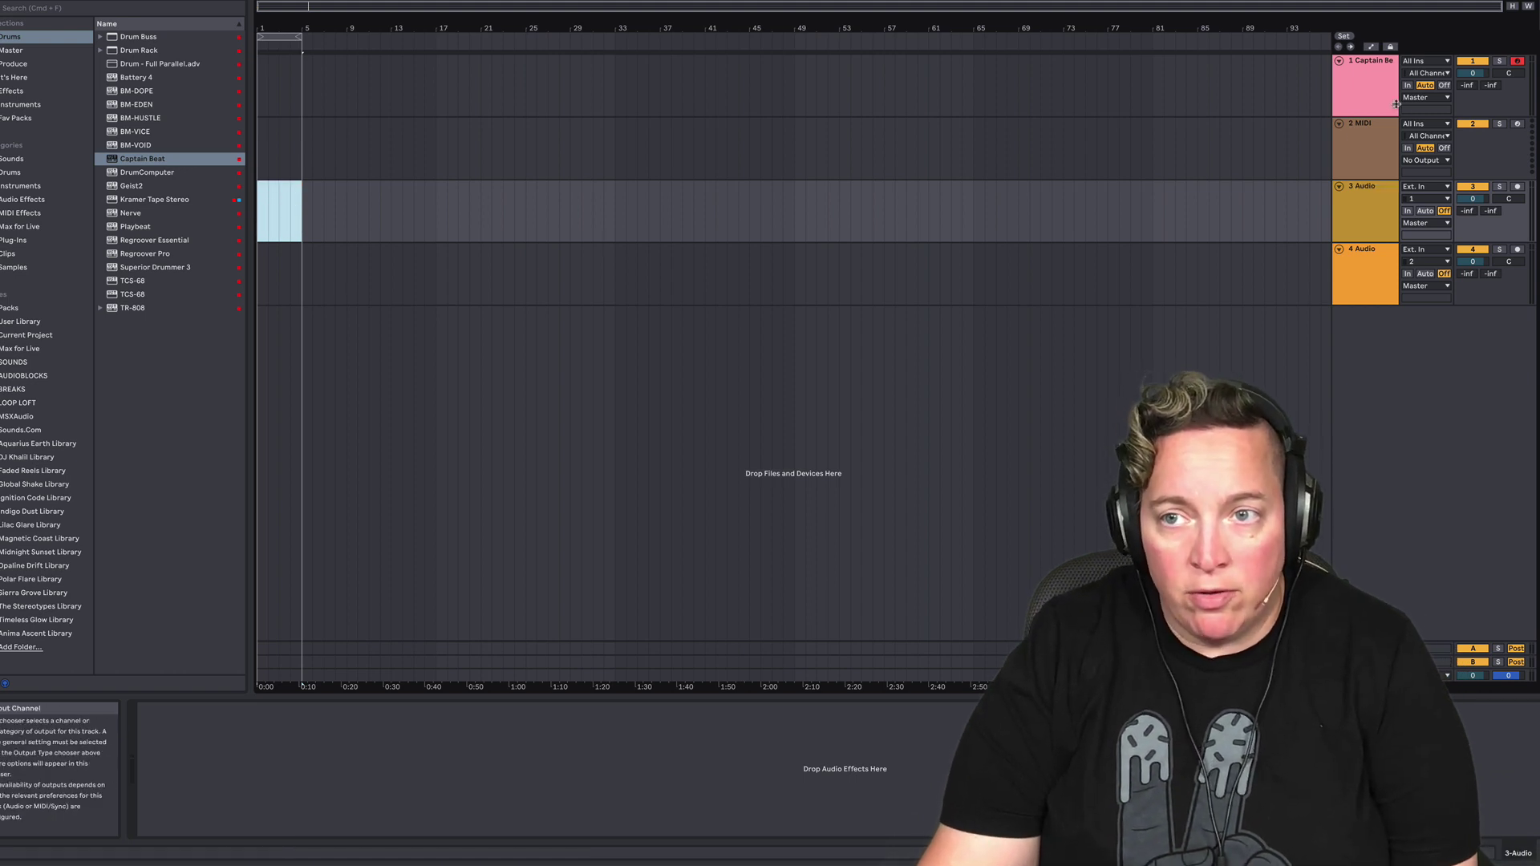
- Reopen the plug-in window and export the Kick channel's MIDI to the start of MIDI track 2
click(1364, 88)
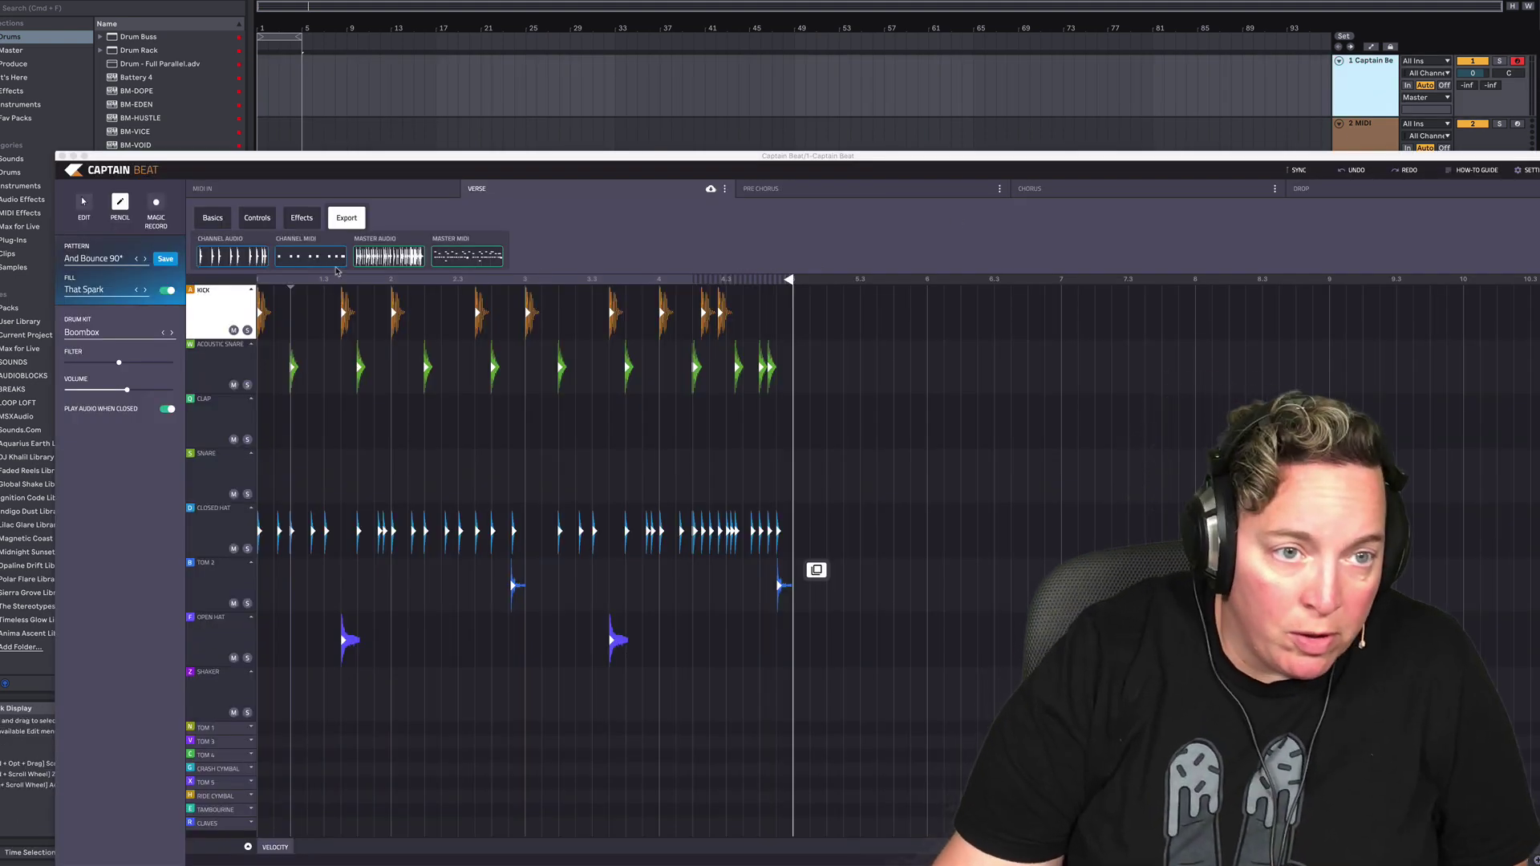
click(396, 165)
drag(397, 165, 388, 418)
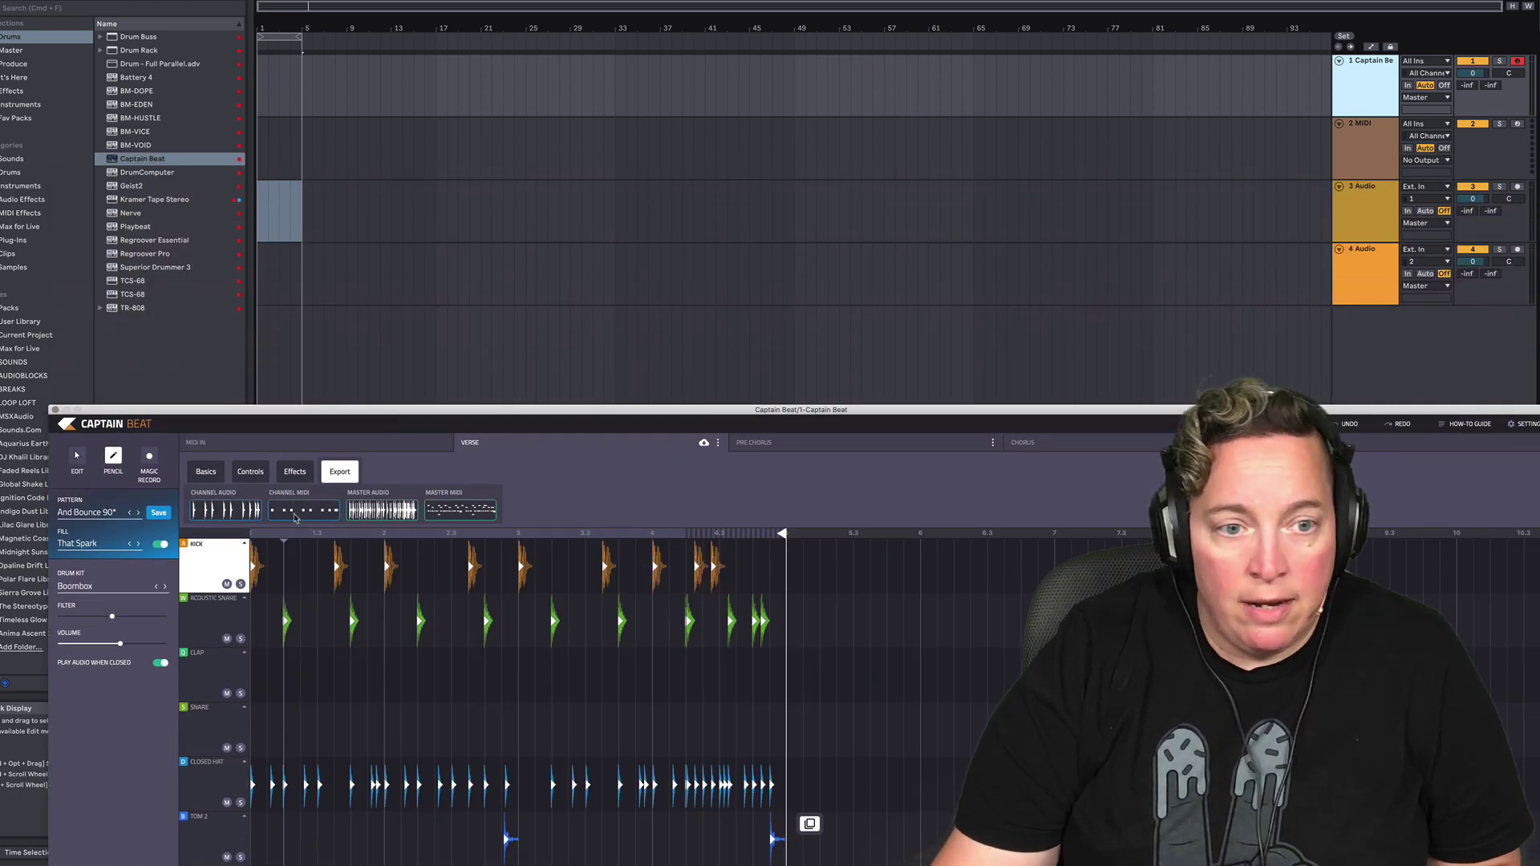
drag(296, 517, 261, 163)
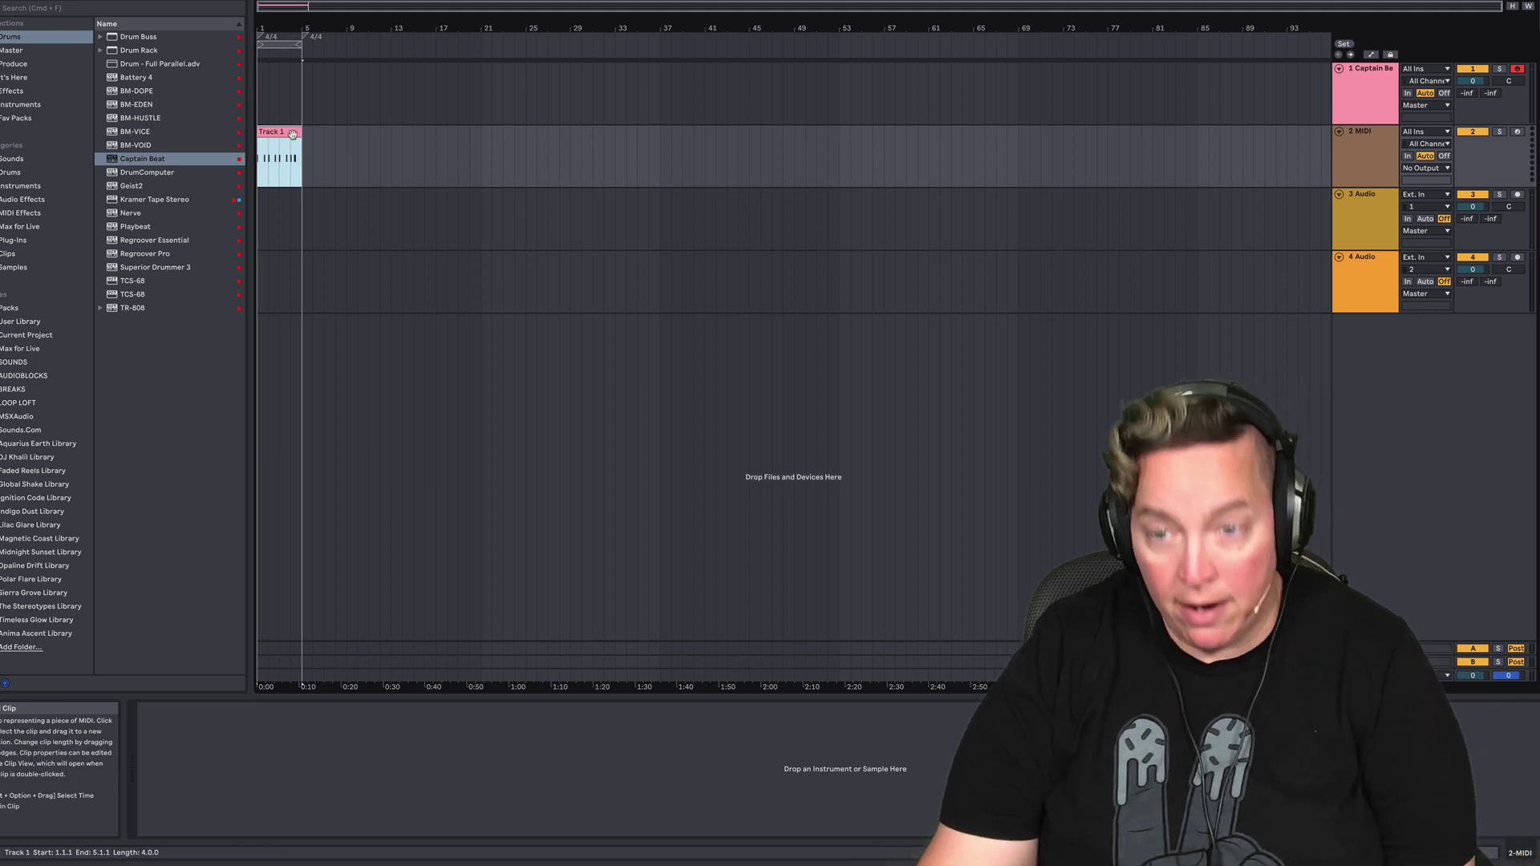
- Reopen the plug-in window and export the full beat's master audio to the start of audio track 3
click(1365, 88)
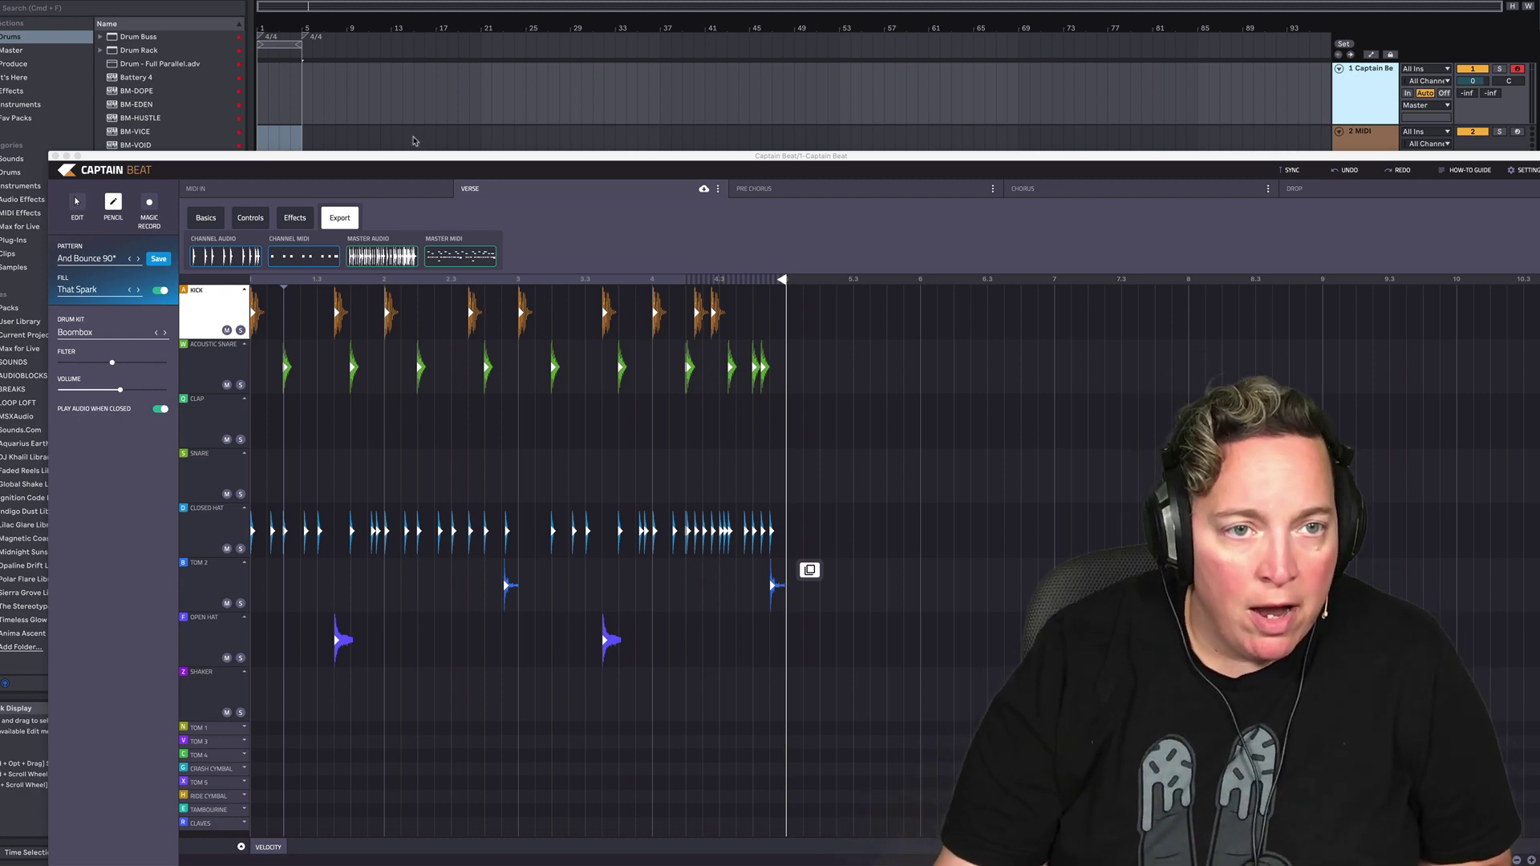
drag(403, 156, 429, 336)
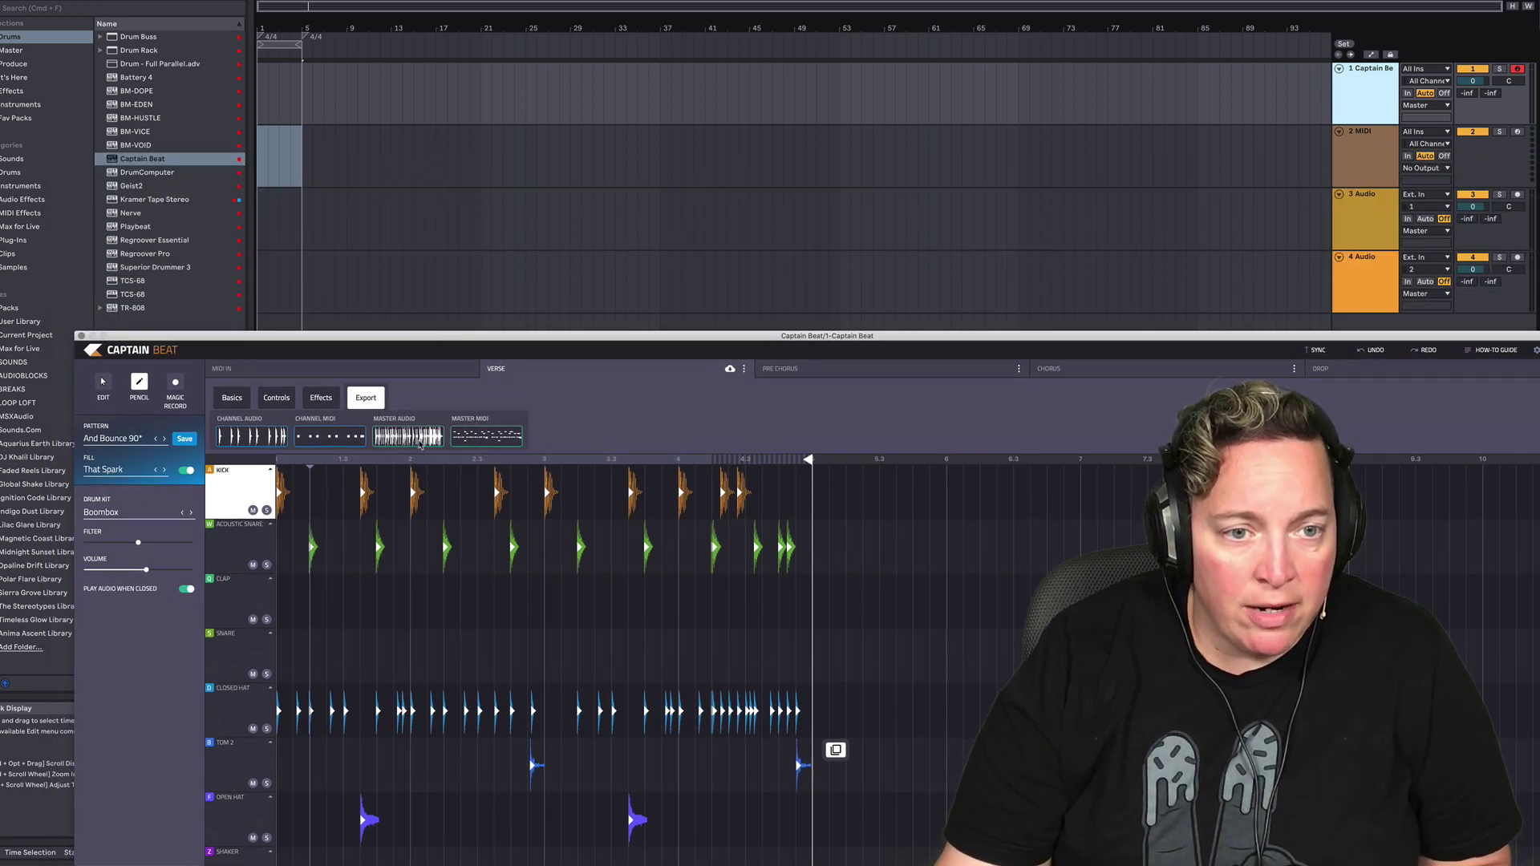
drag(420, 444, 273, 157)
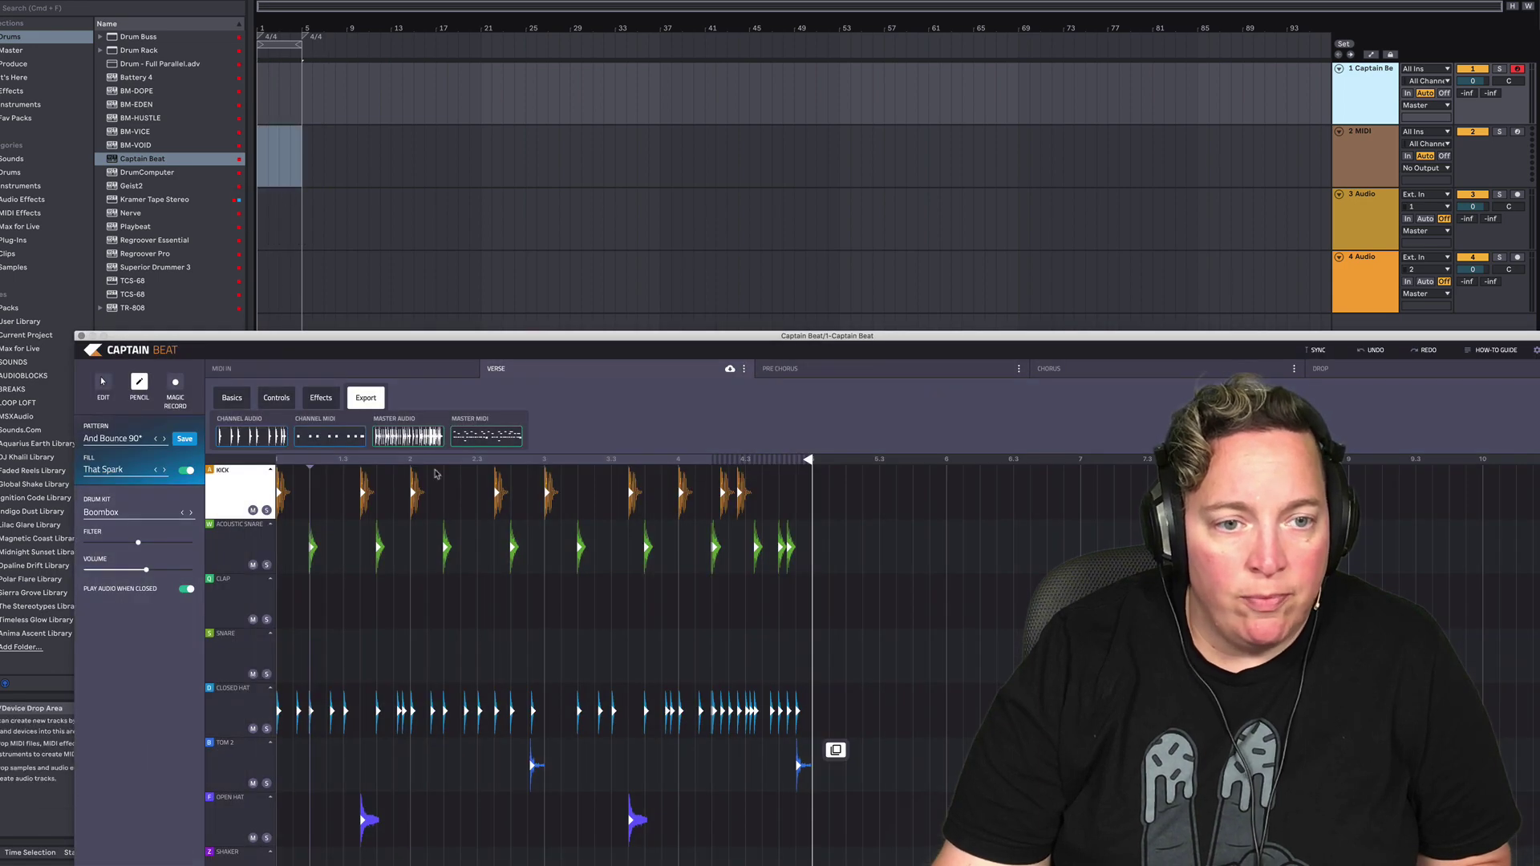
drag(418, 442, 273, 243)
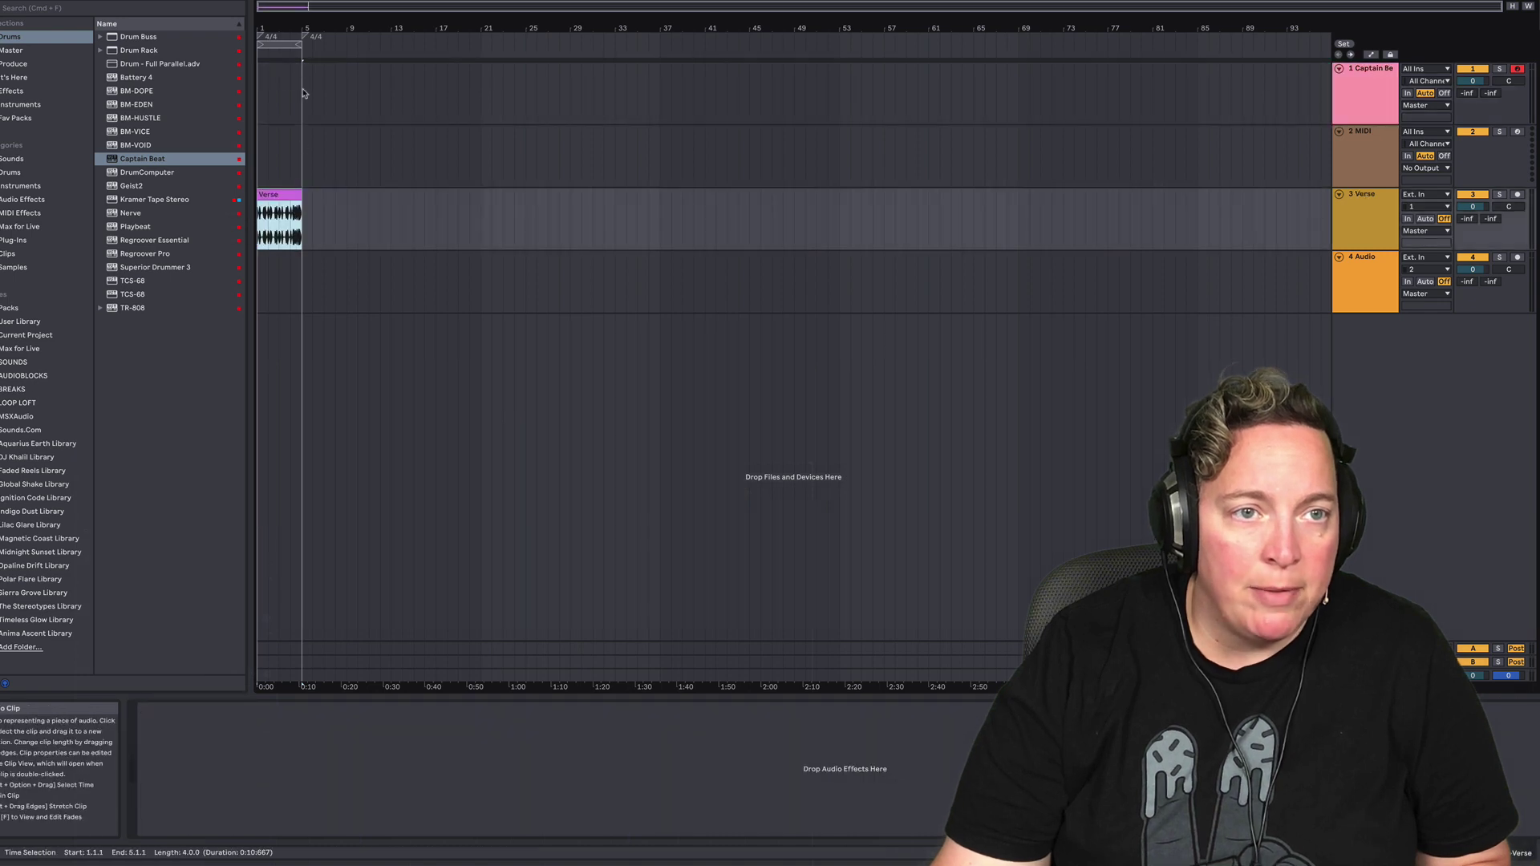
mouse_move(274, 25)
mouse_down()
mouse_move(275, 60)
mouse_move(274, 28)
mouse_up()
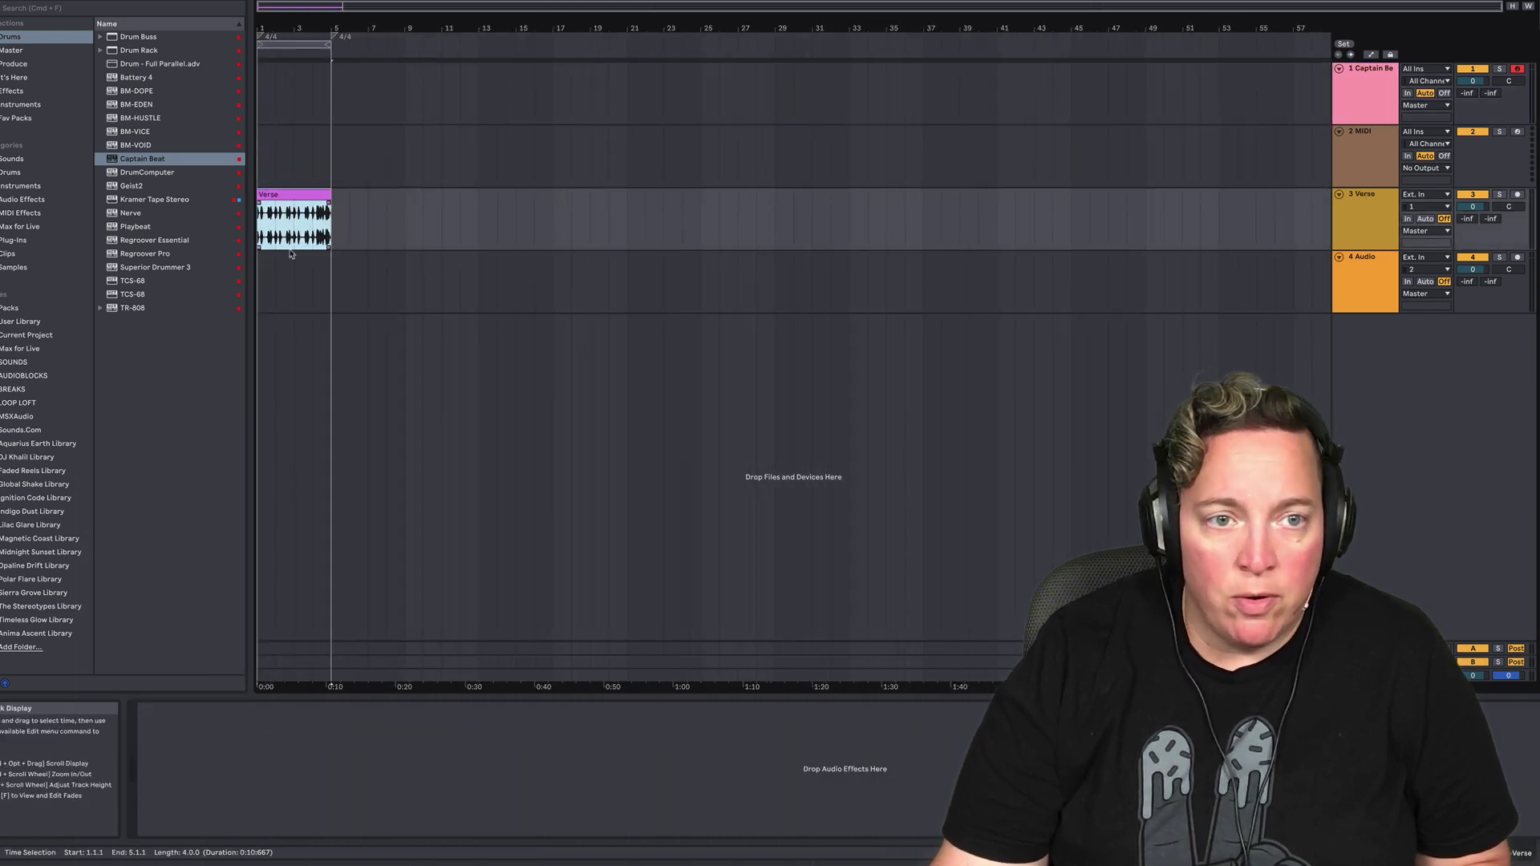
- Undo the master audio placement and export the full beat's master MIDI to the start of MIDI track 2
key(super+z)
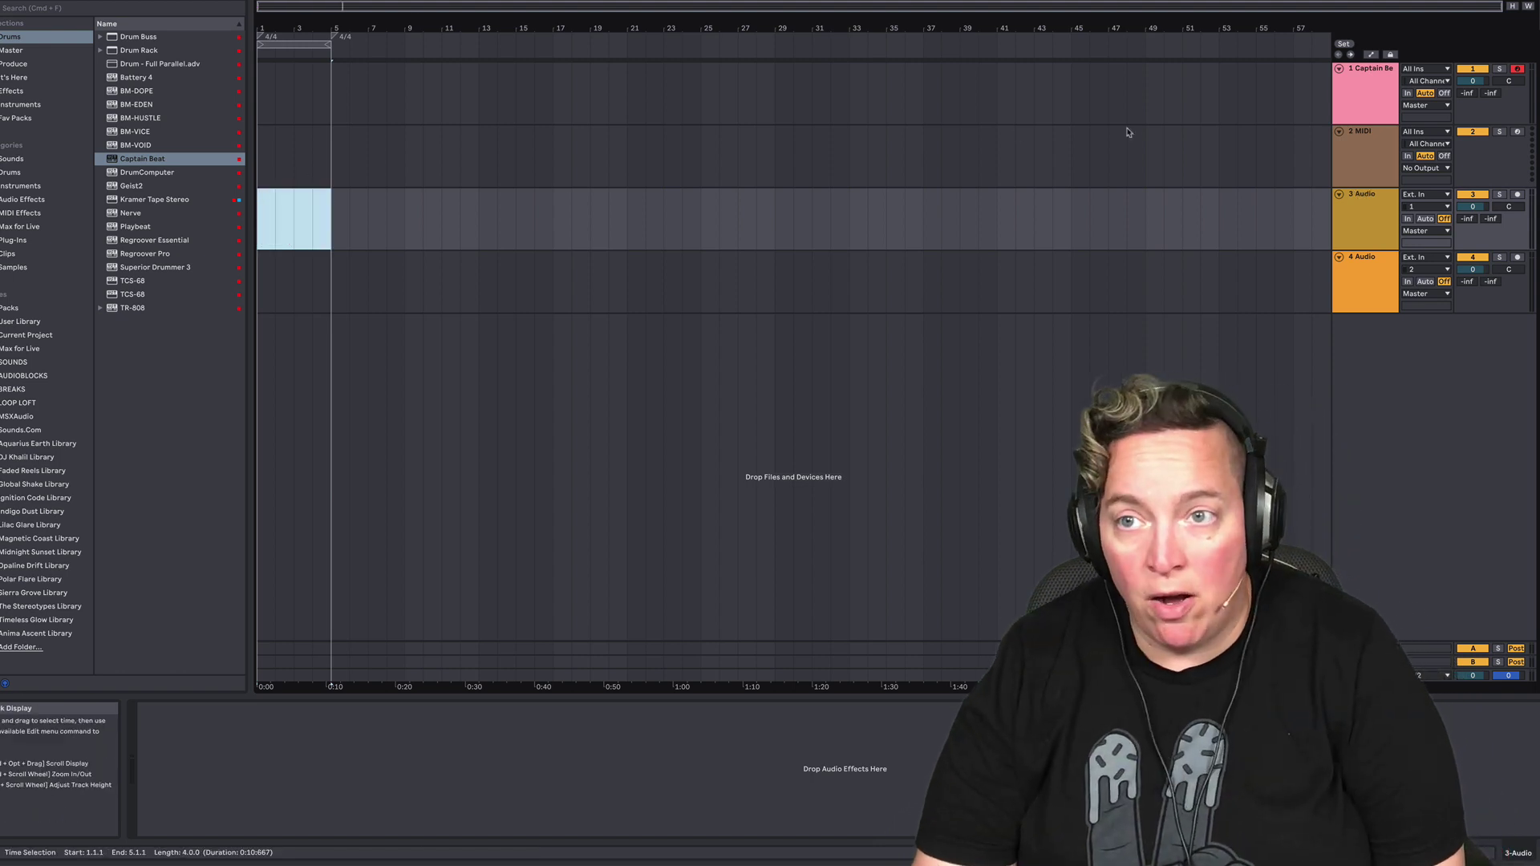
click(1363, 141)
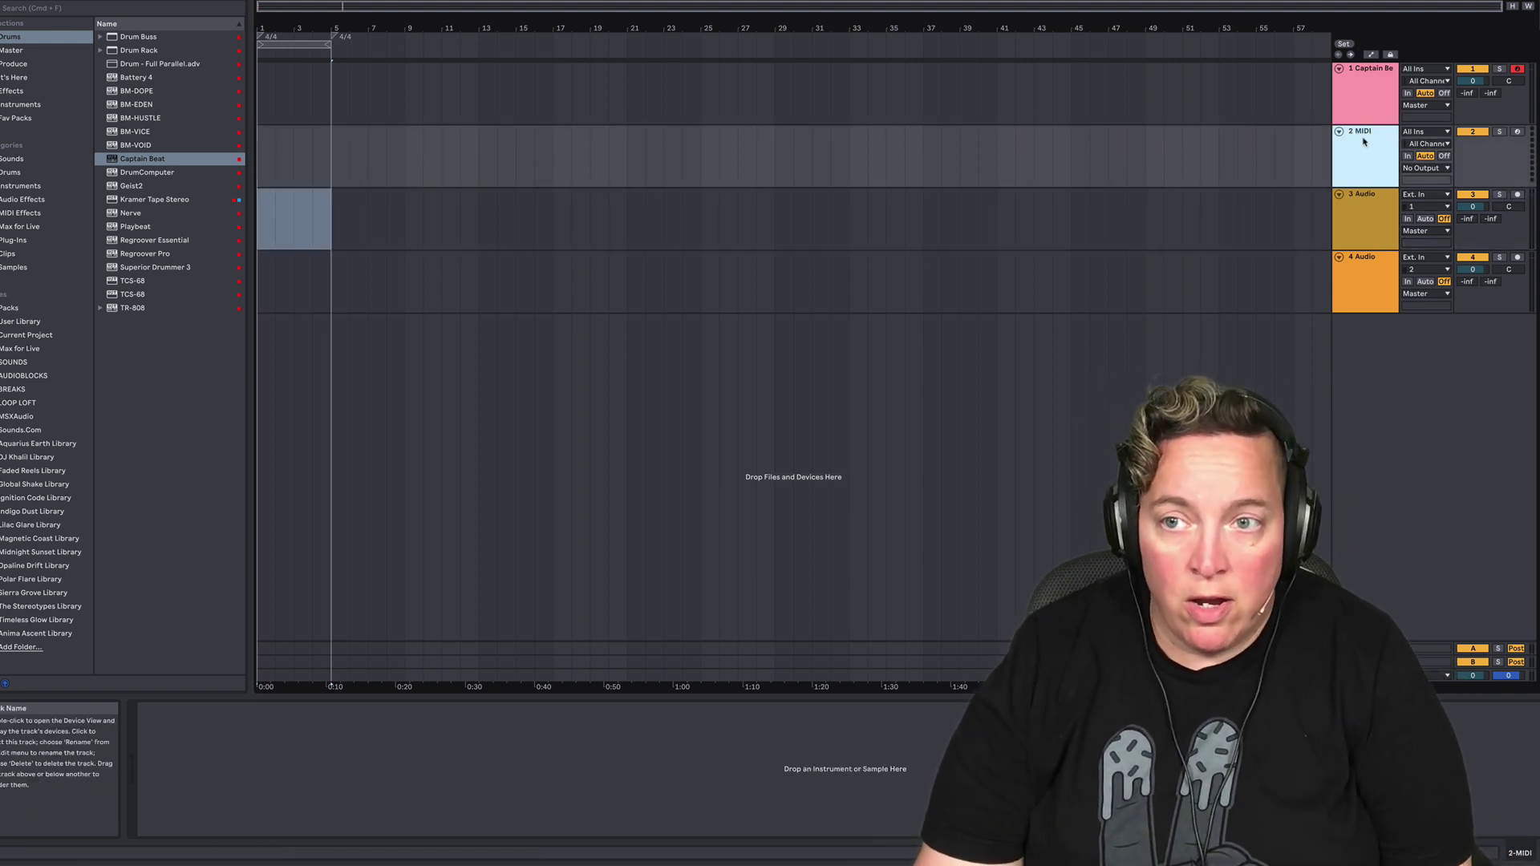
click(1361, 111)
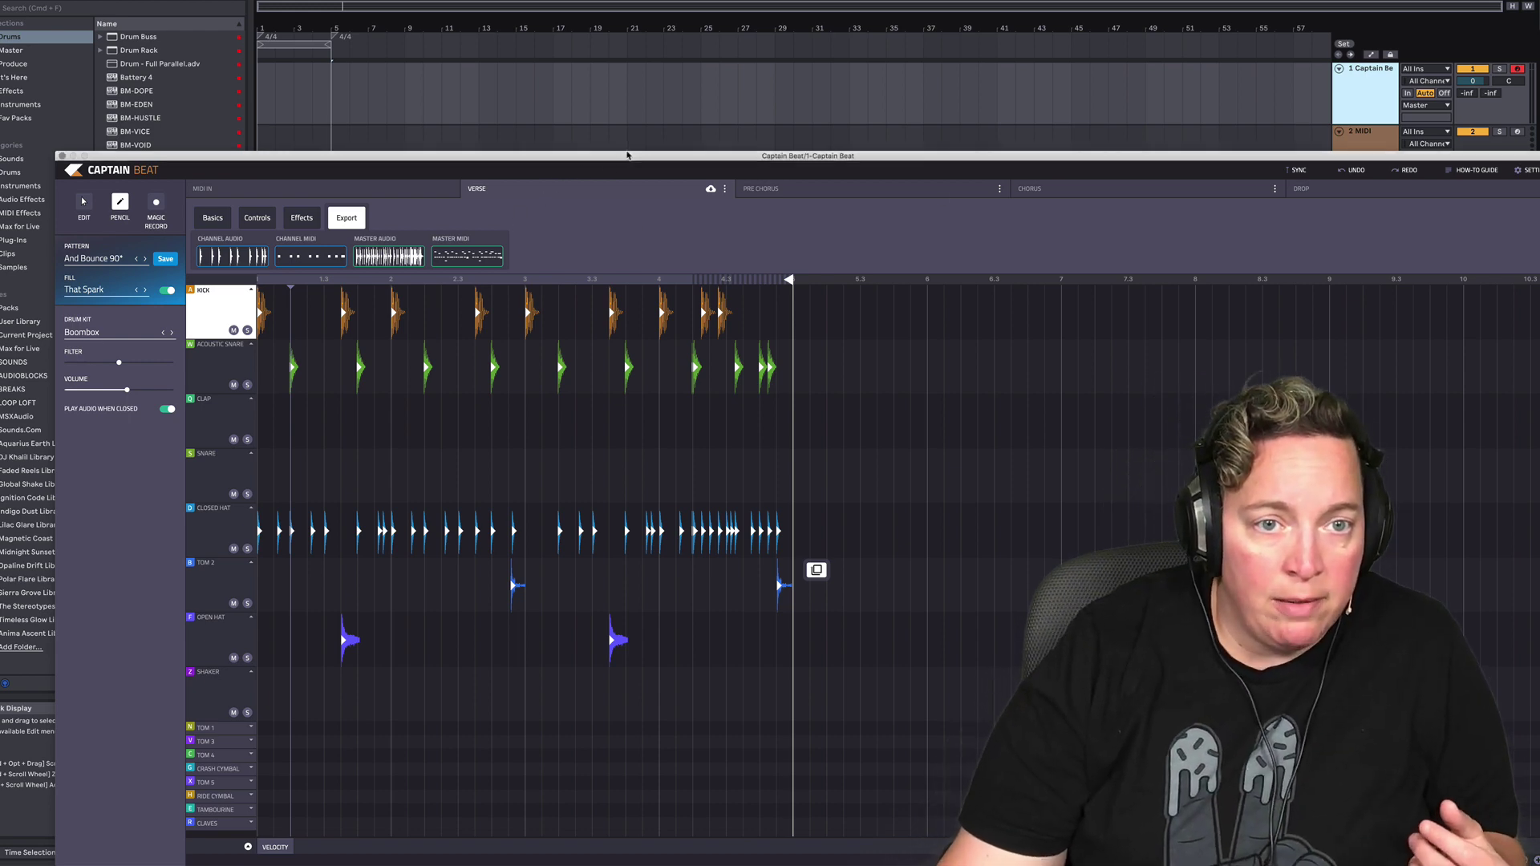
drag(627, 154, 615, 369)
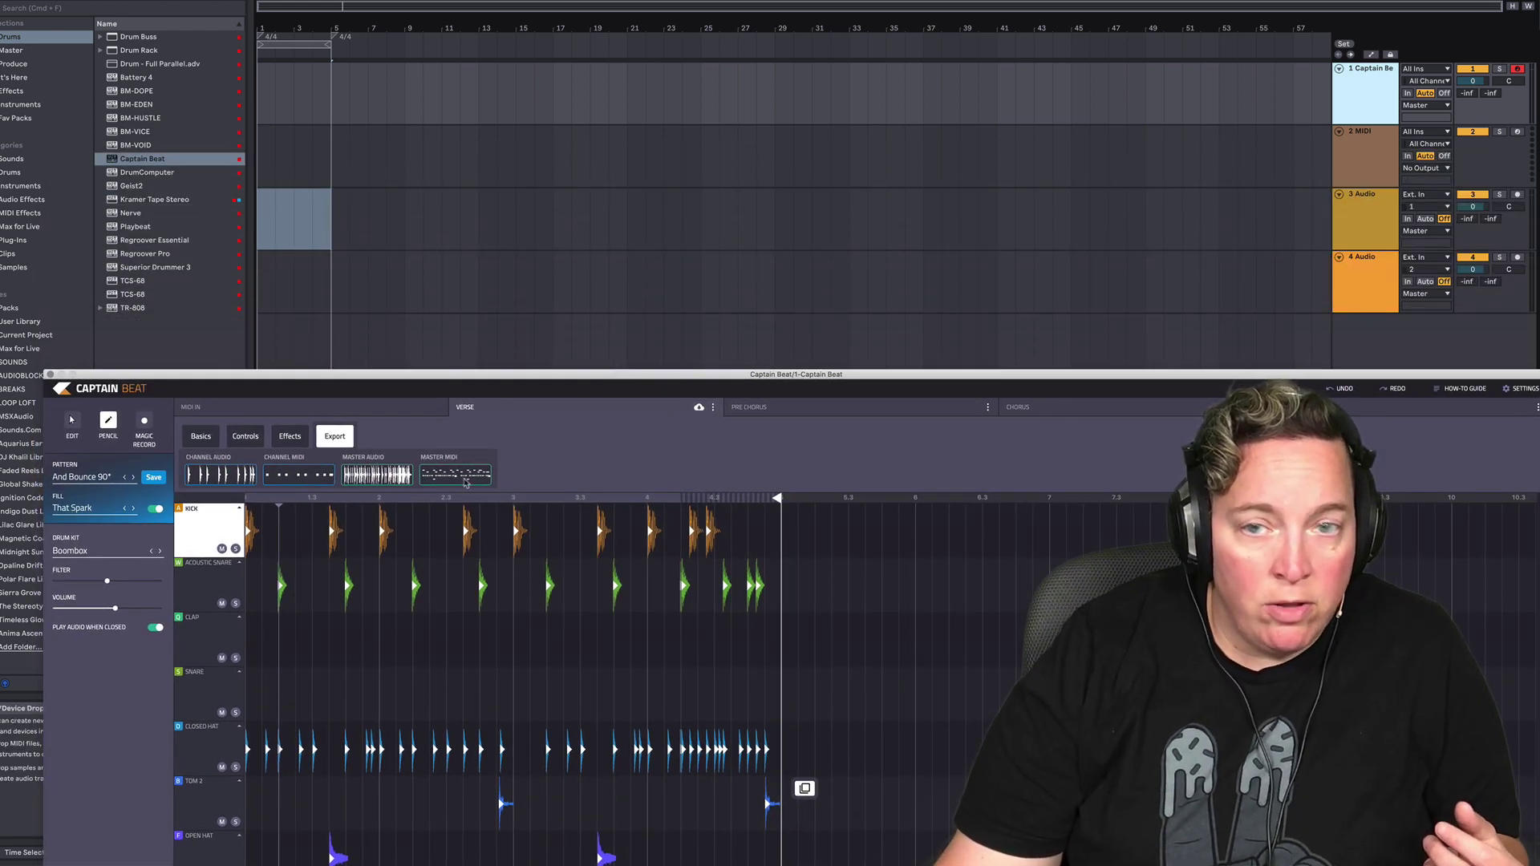
drag(454, 473, 304, 130)
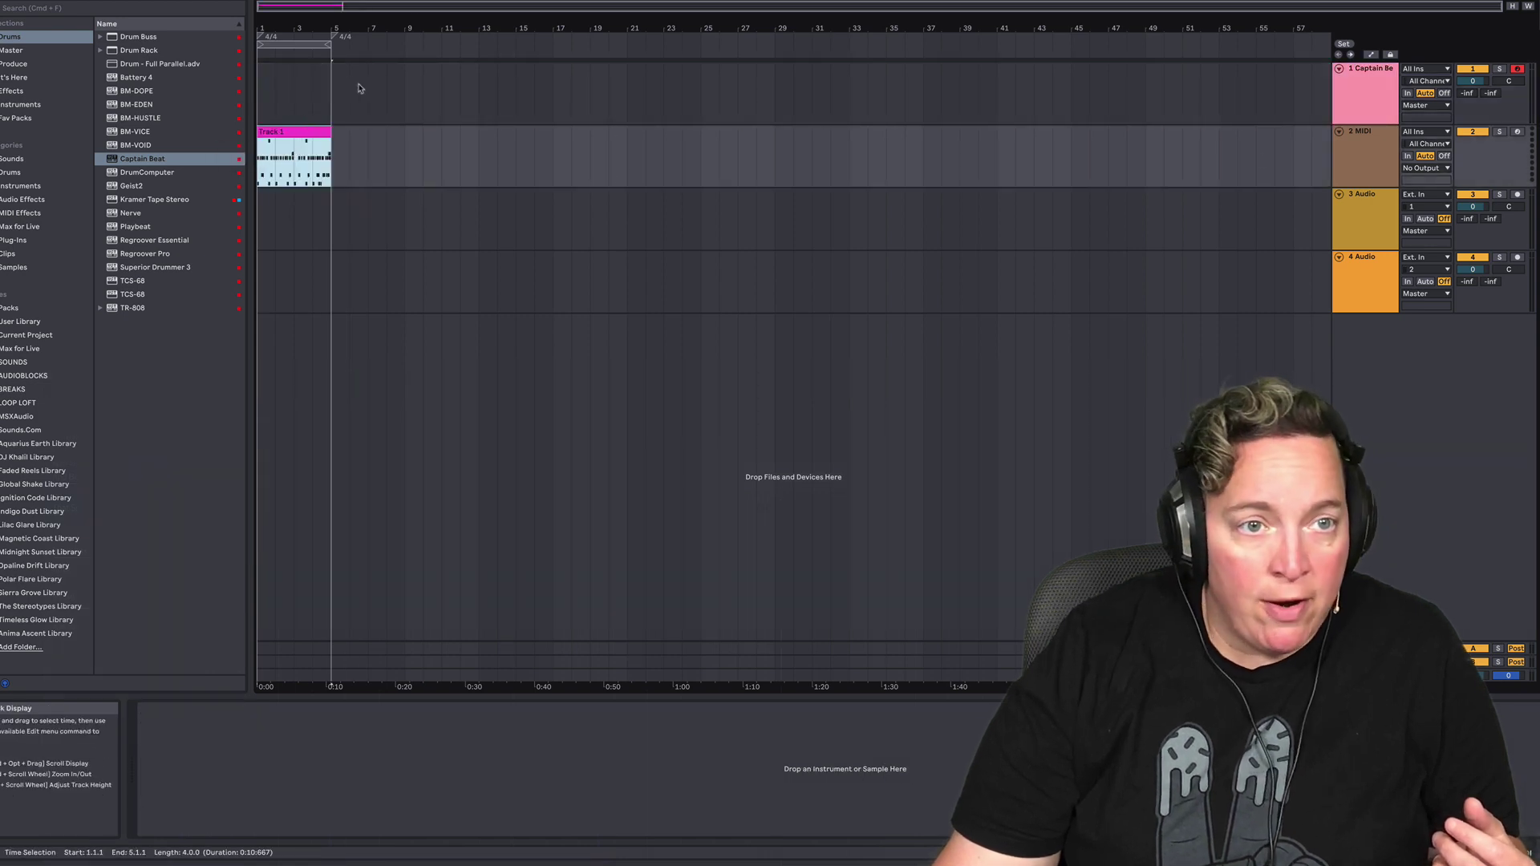
- View the exported MIDI clip's notes and load a Drum Rack onto MIDI track 2
double_click(303, 144)
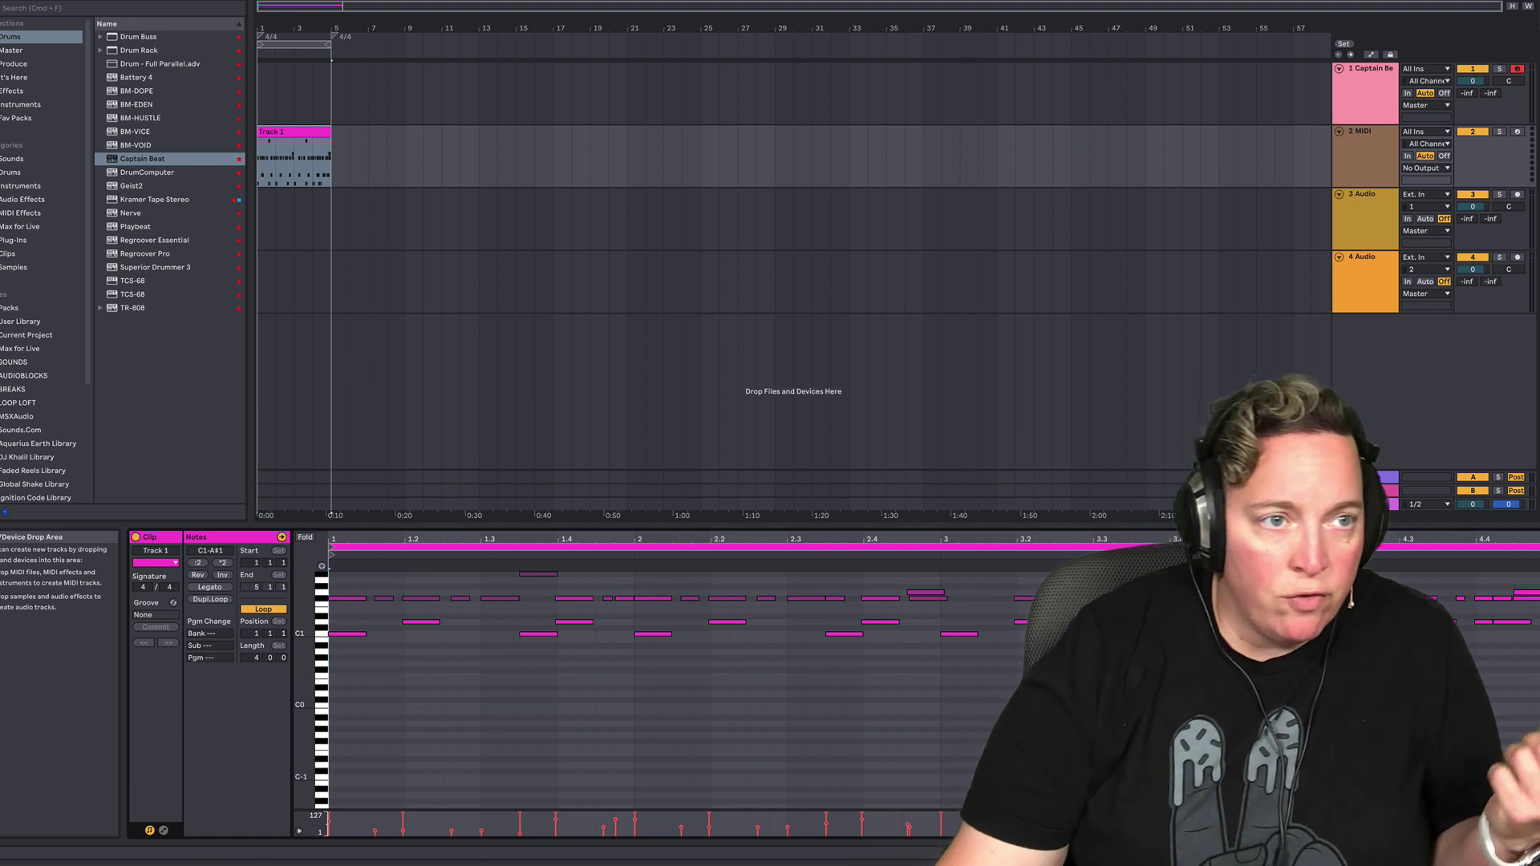
click(119, 50)
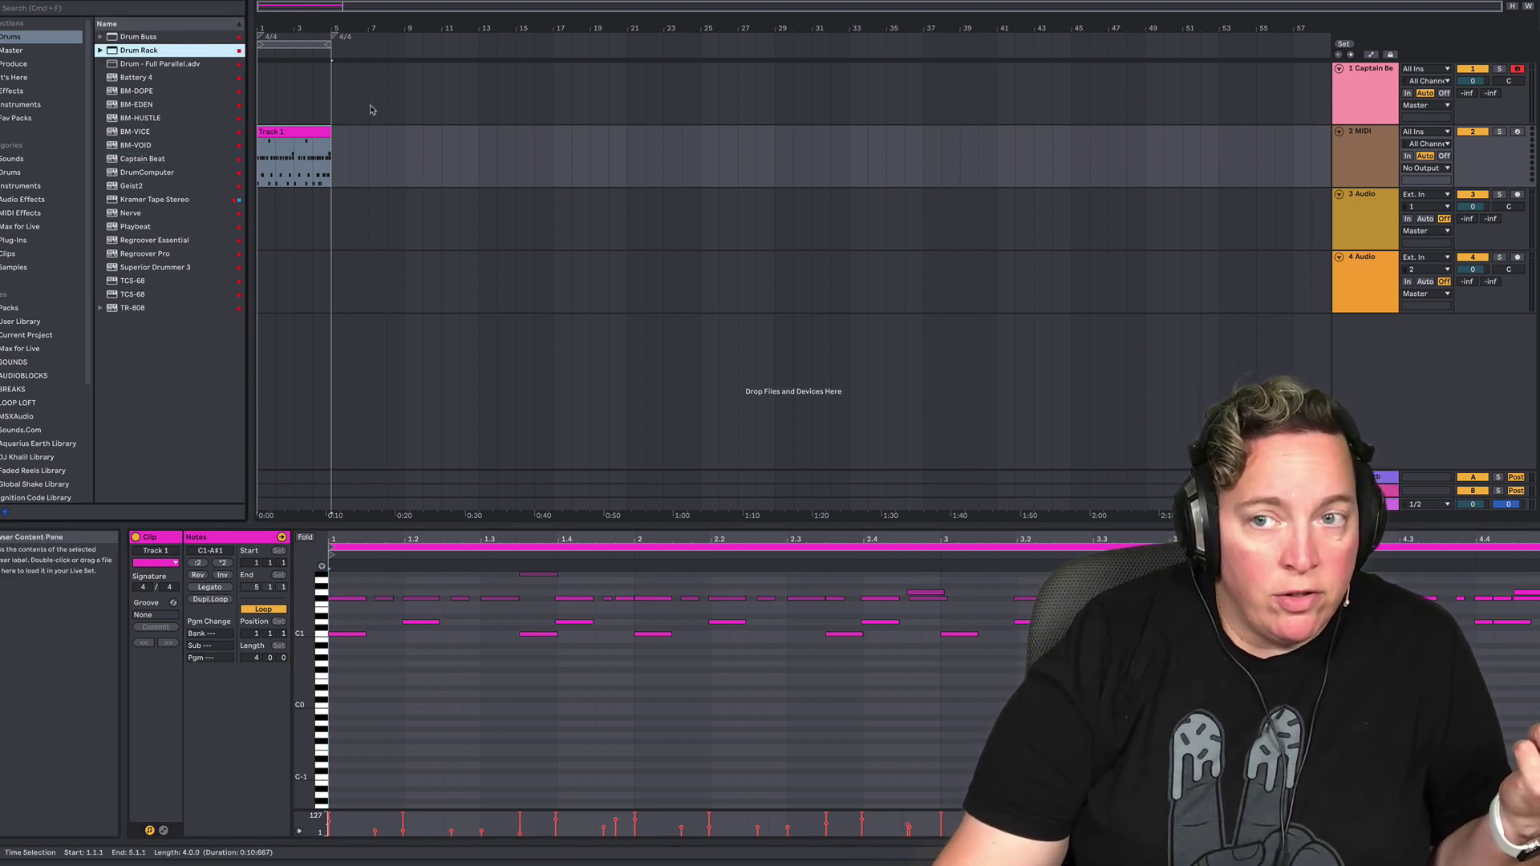
click(554, 164)
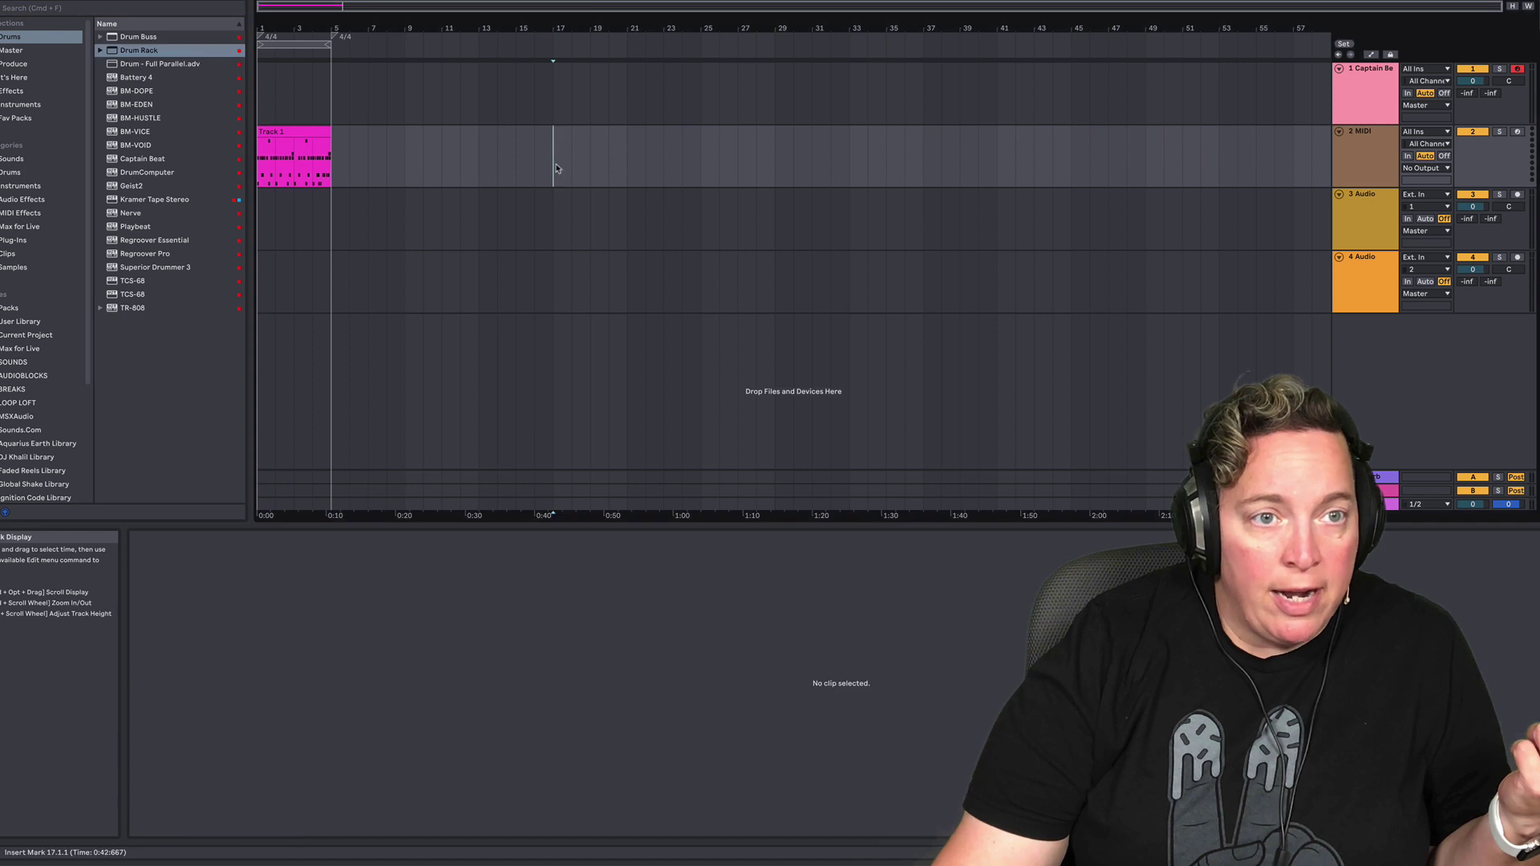
double_click(154, 53)
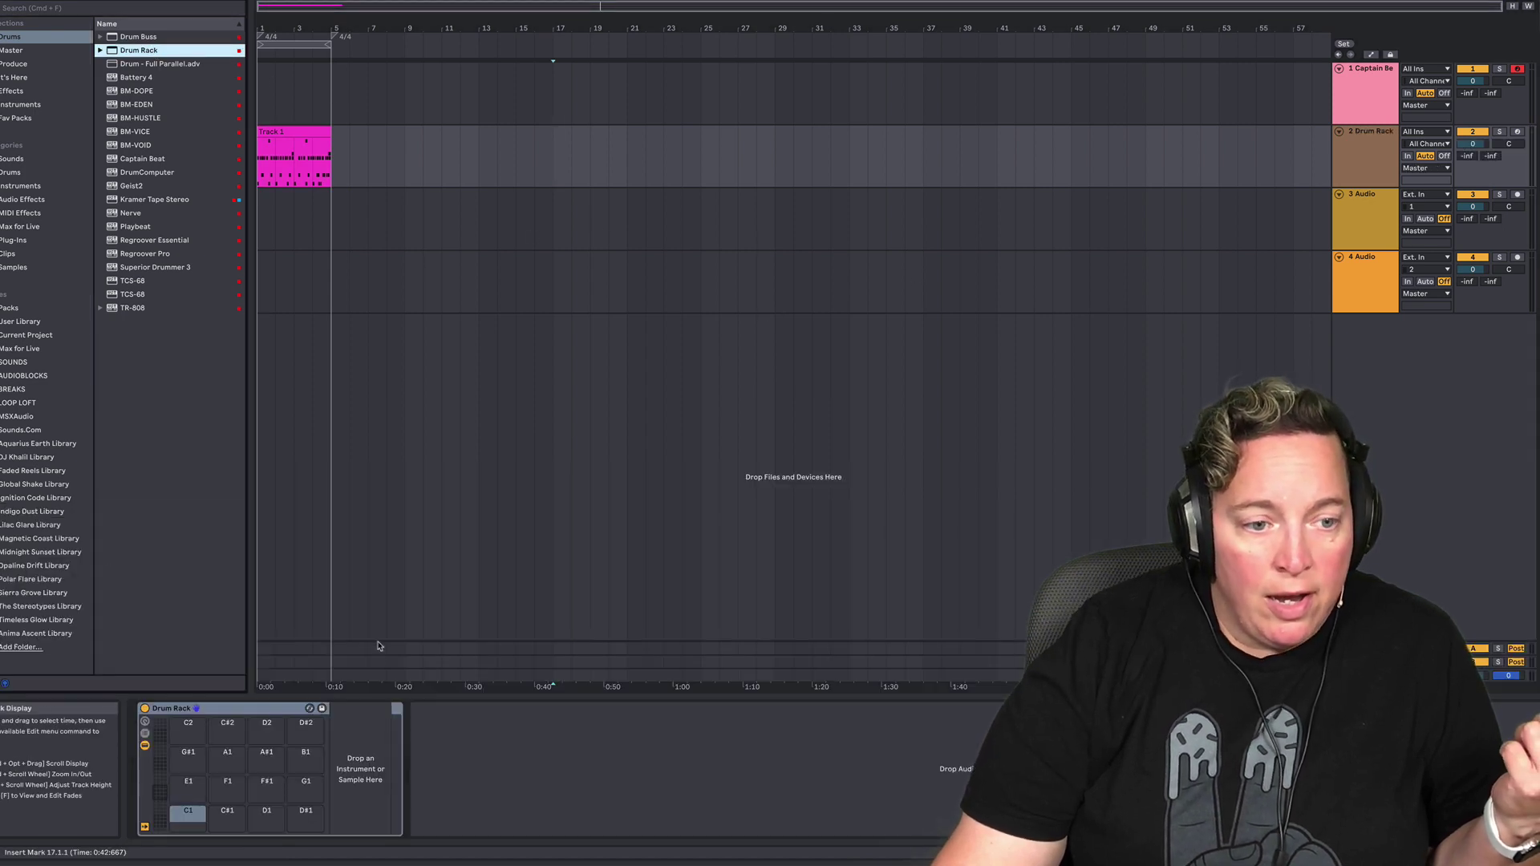
- Compare the note pitches in the exported MIDI clip with the pads of the Drum Rack
click(299, 132)
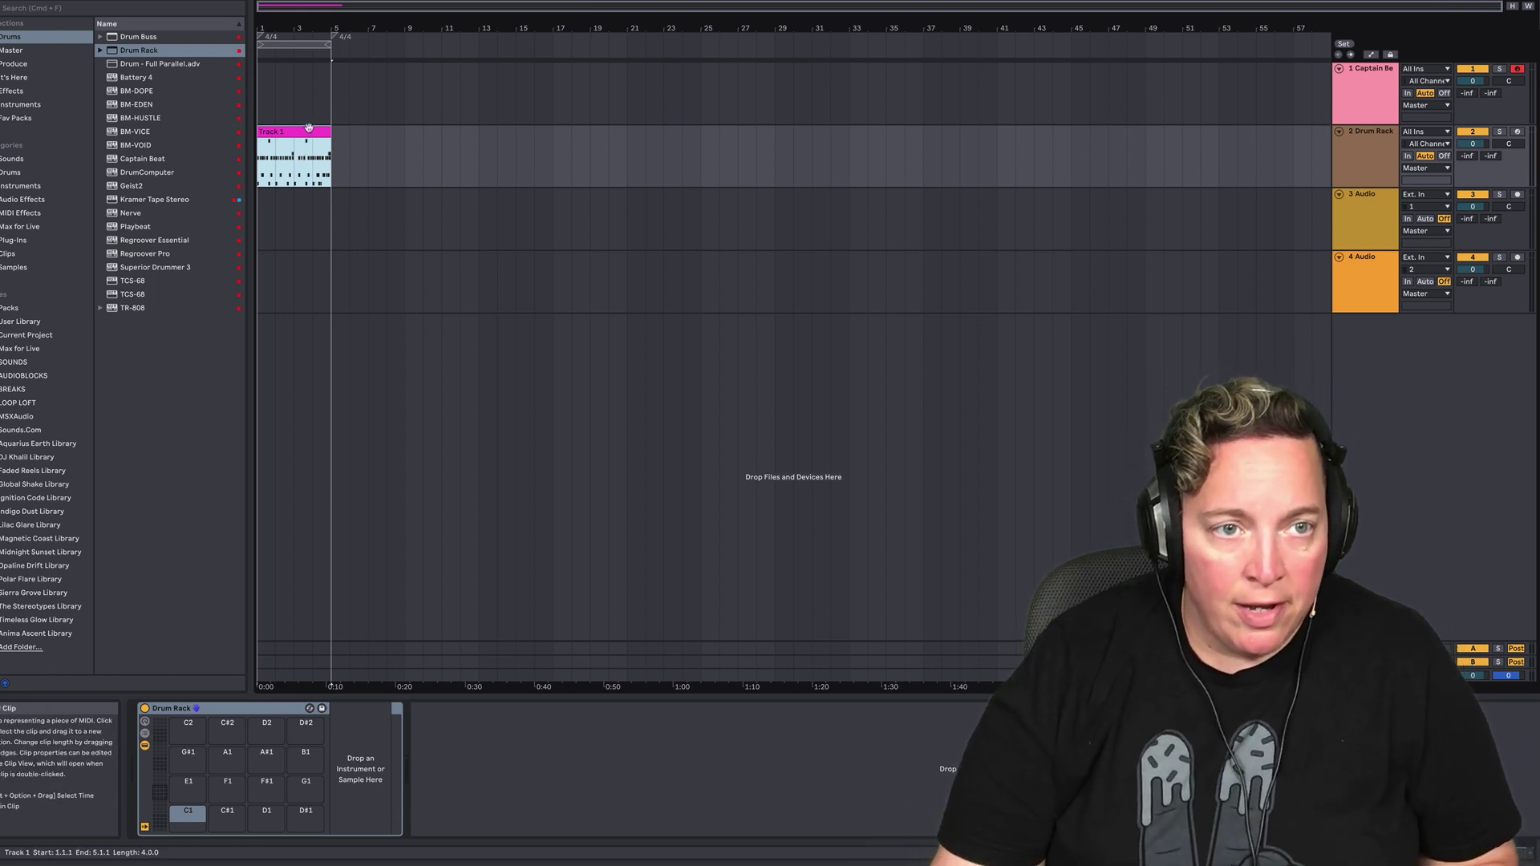
double_click(308, 130)
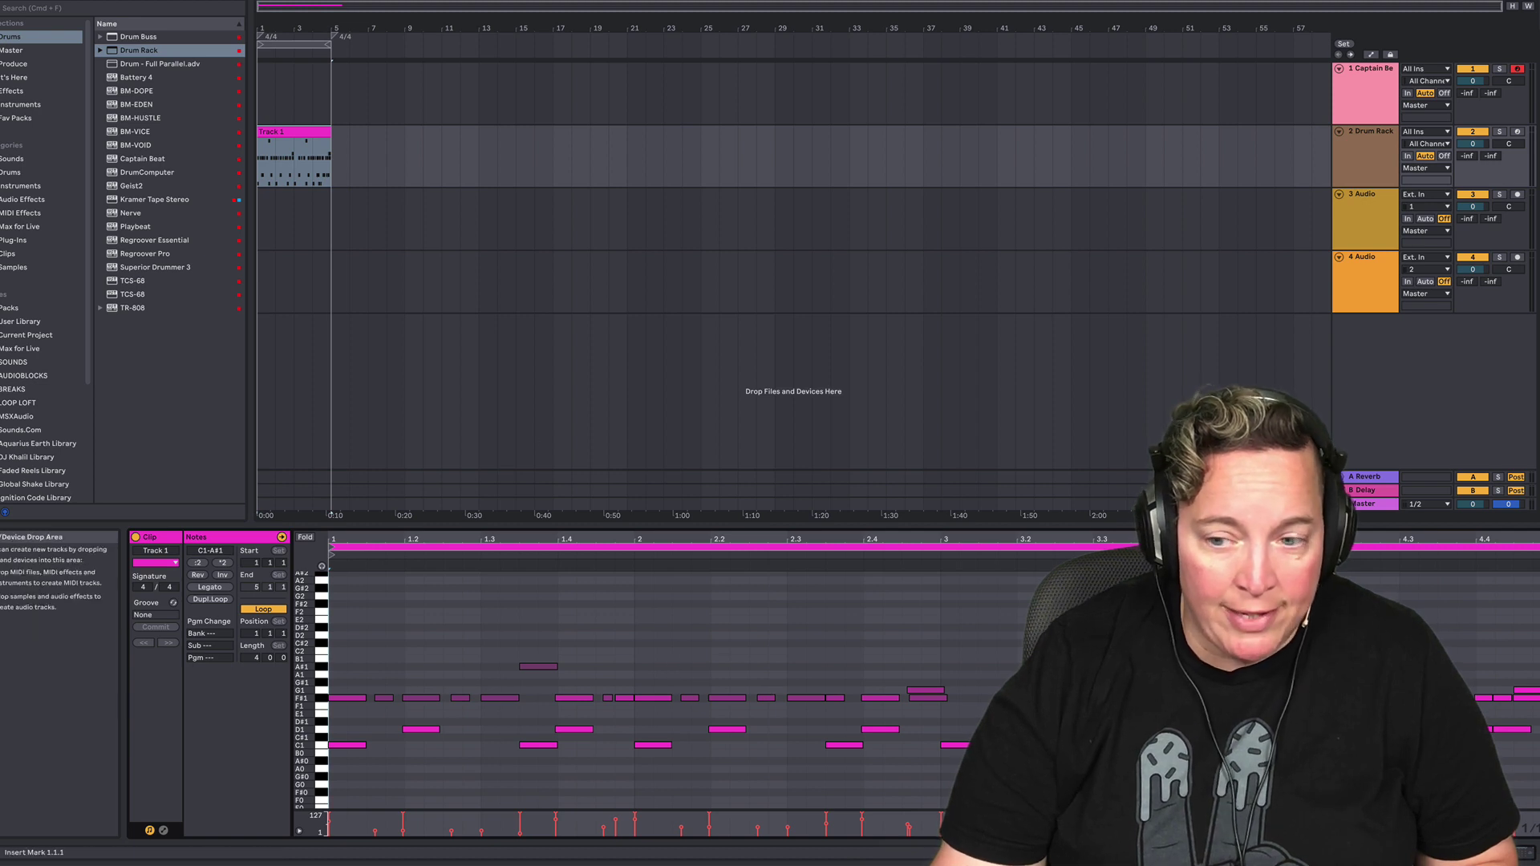
click(1520, 853)
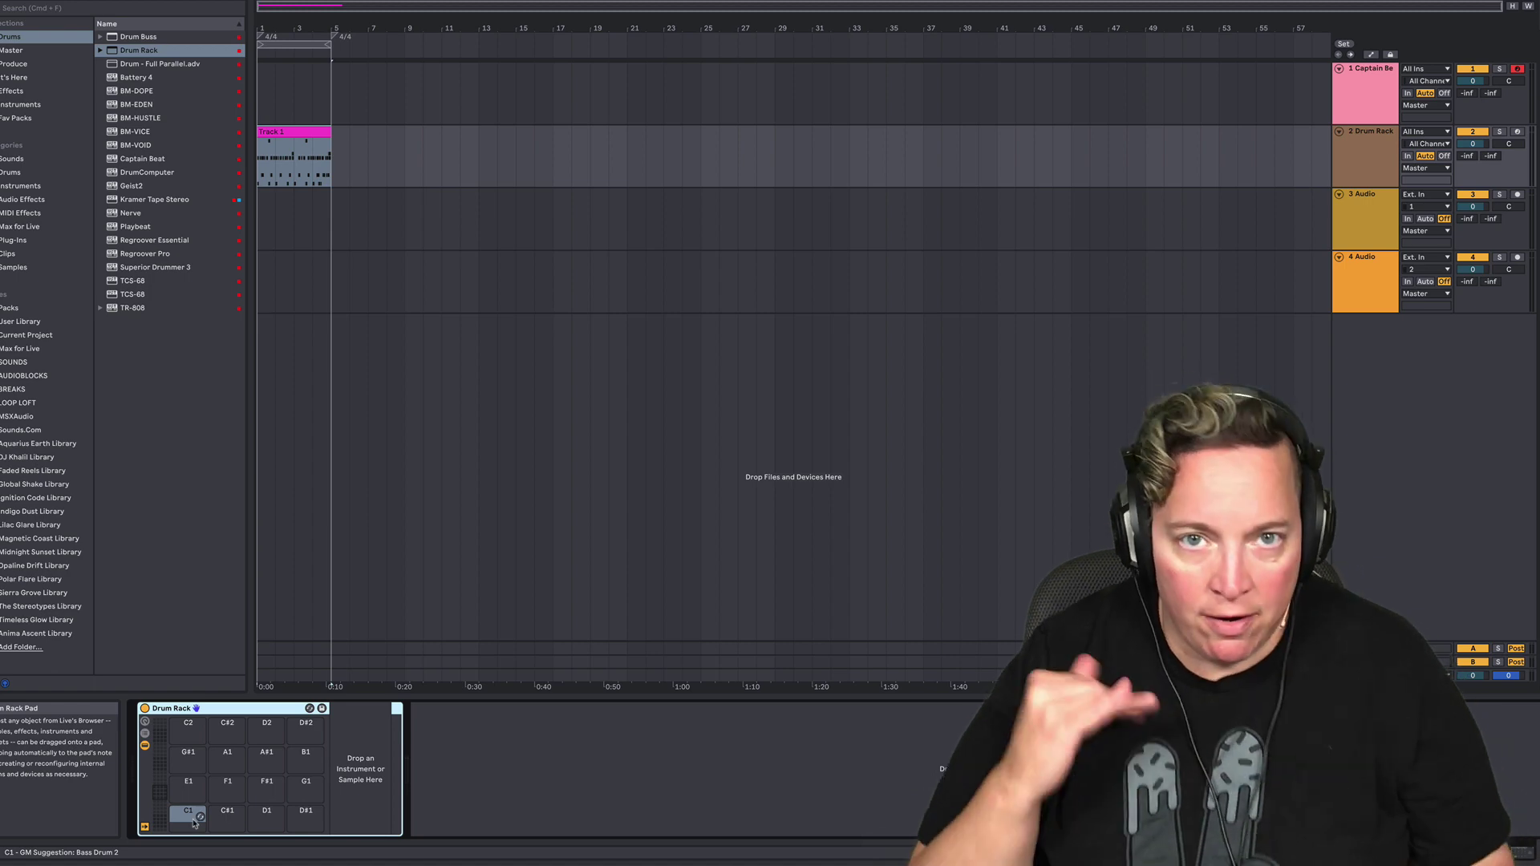
- Reopen the plug-in window, review the Pre Chorus, Chorus and Drop sections, and return to the Verse
click(1364, 77)
drag(781, 161, 729, 18)
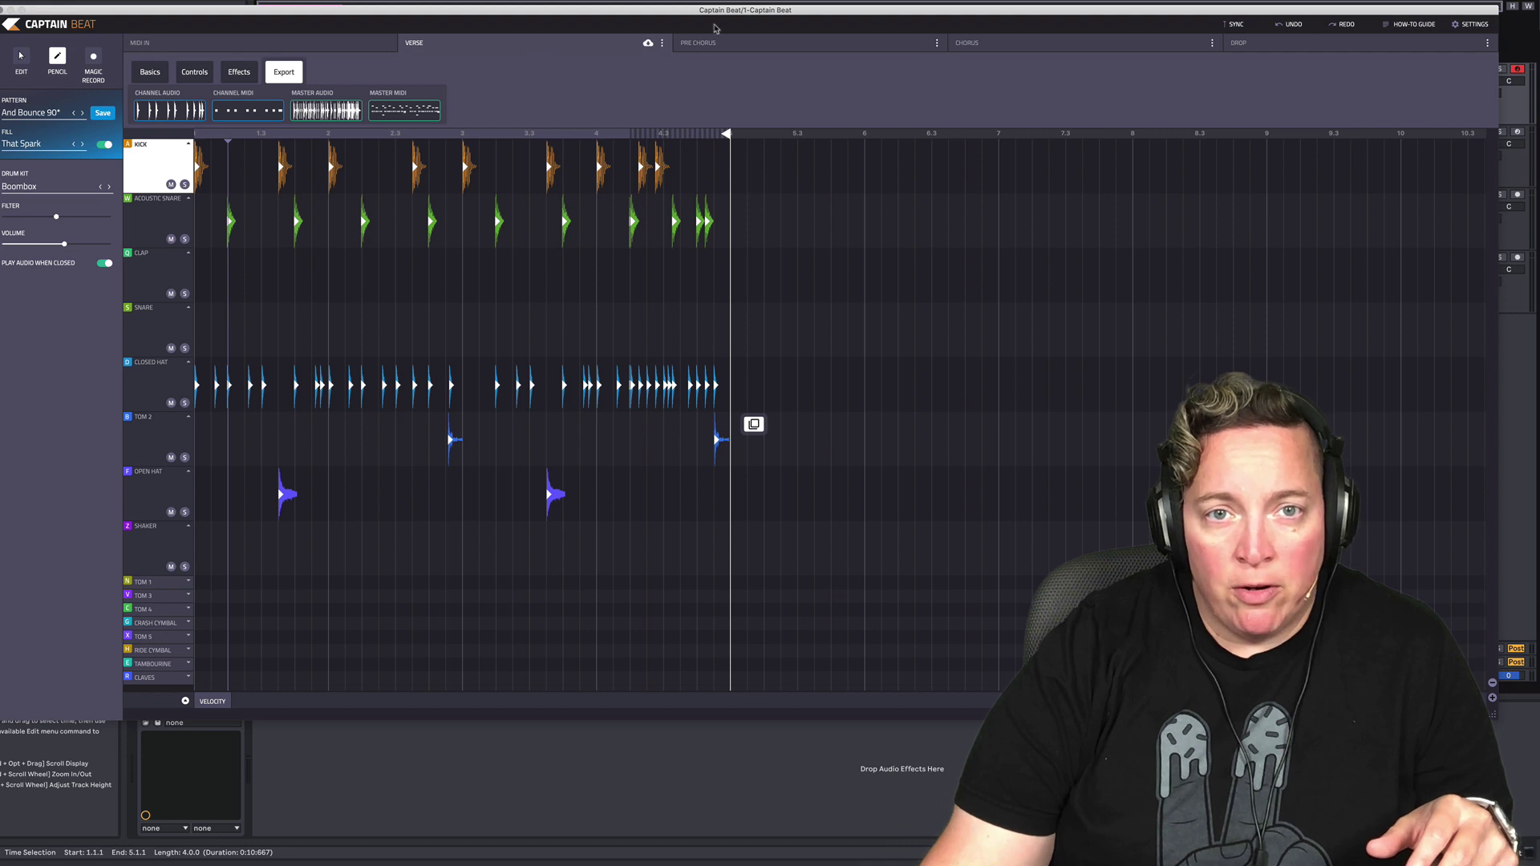
click(724, 41)
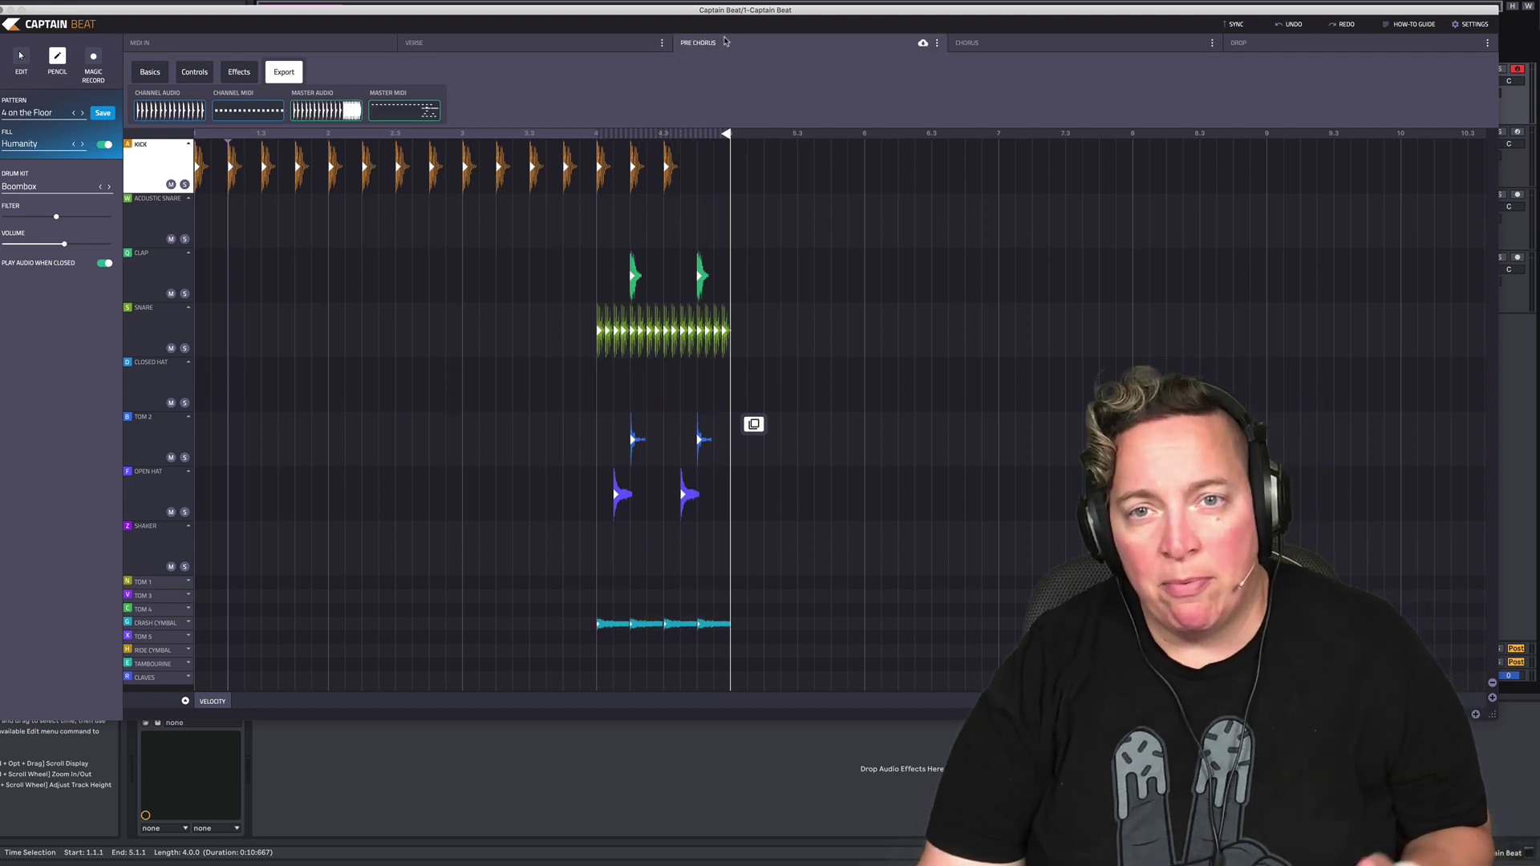
click(1008, 46)
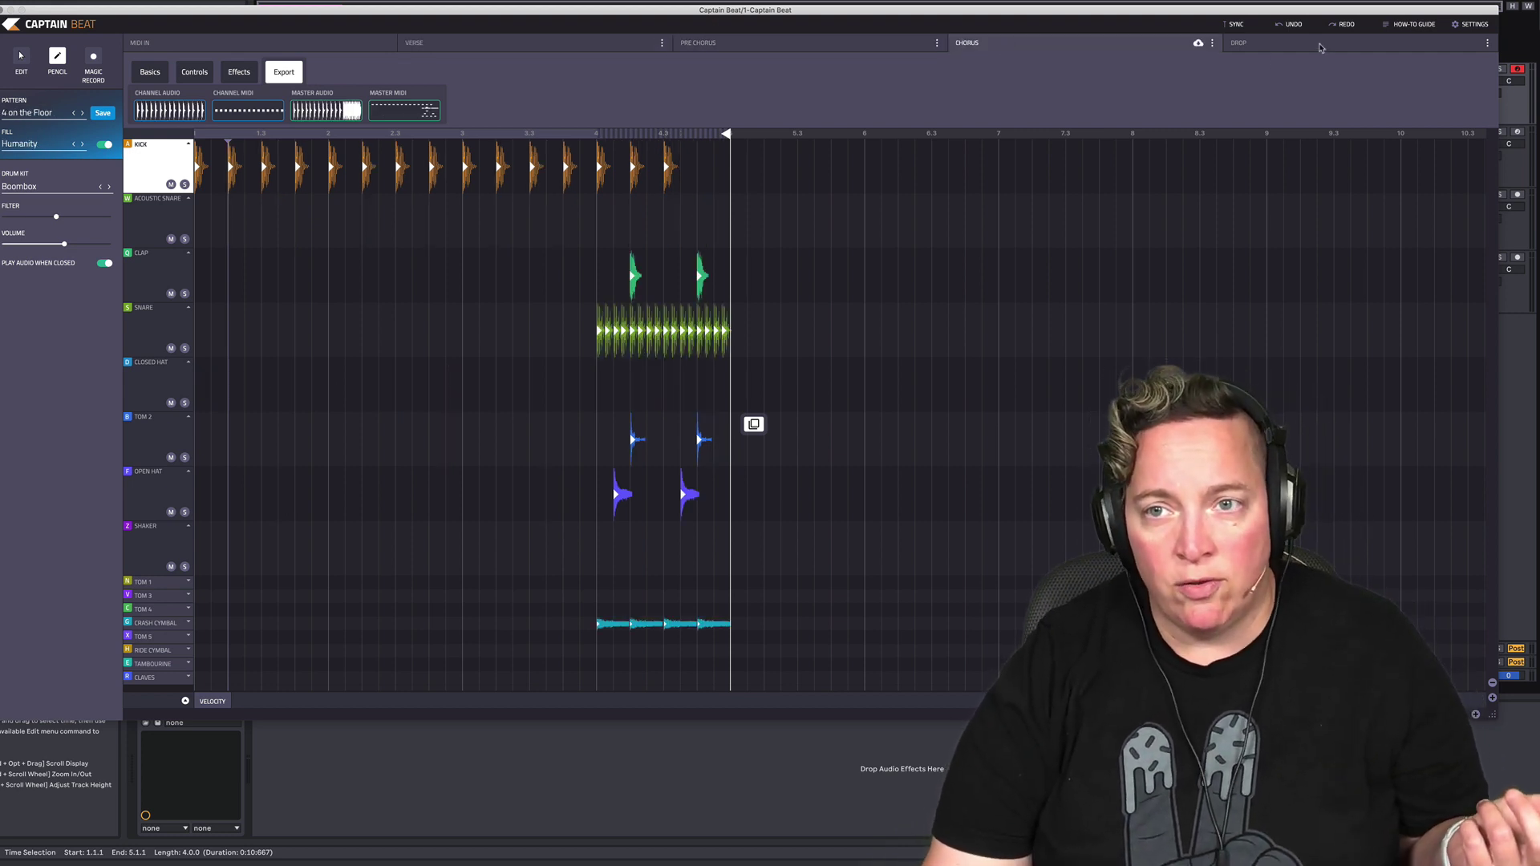
click(1322, 47)
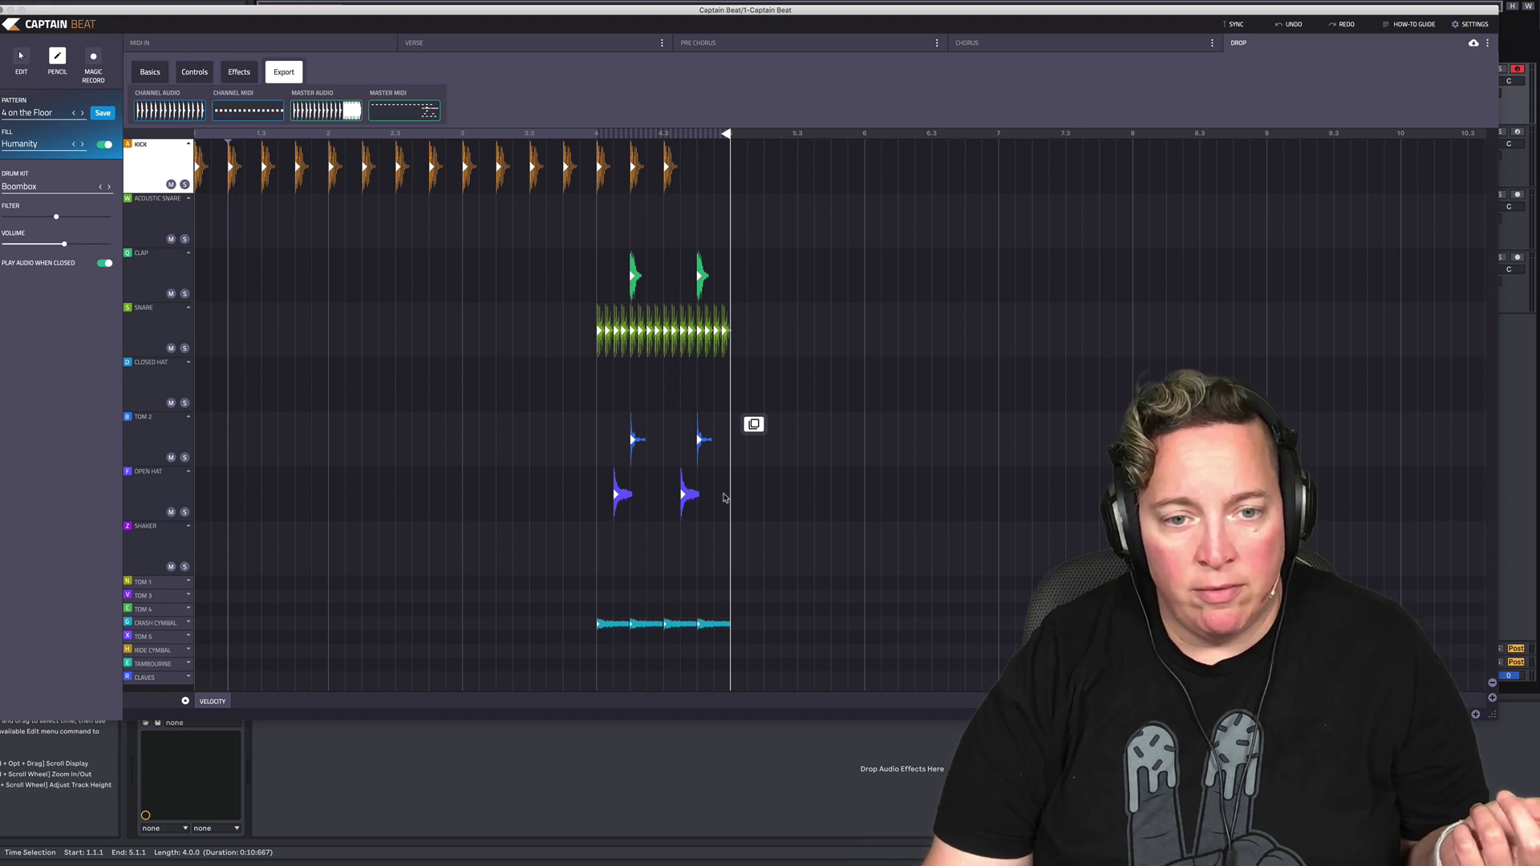
click(585, 42)
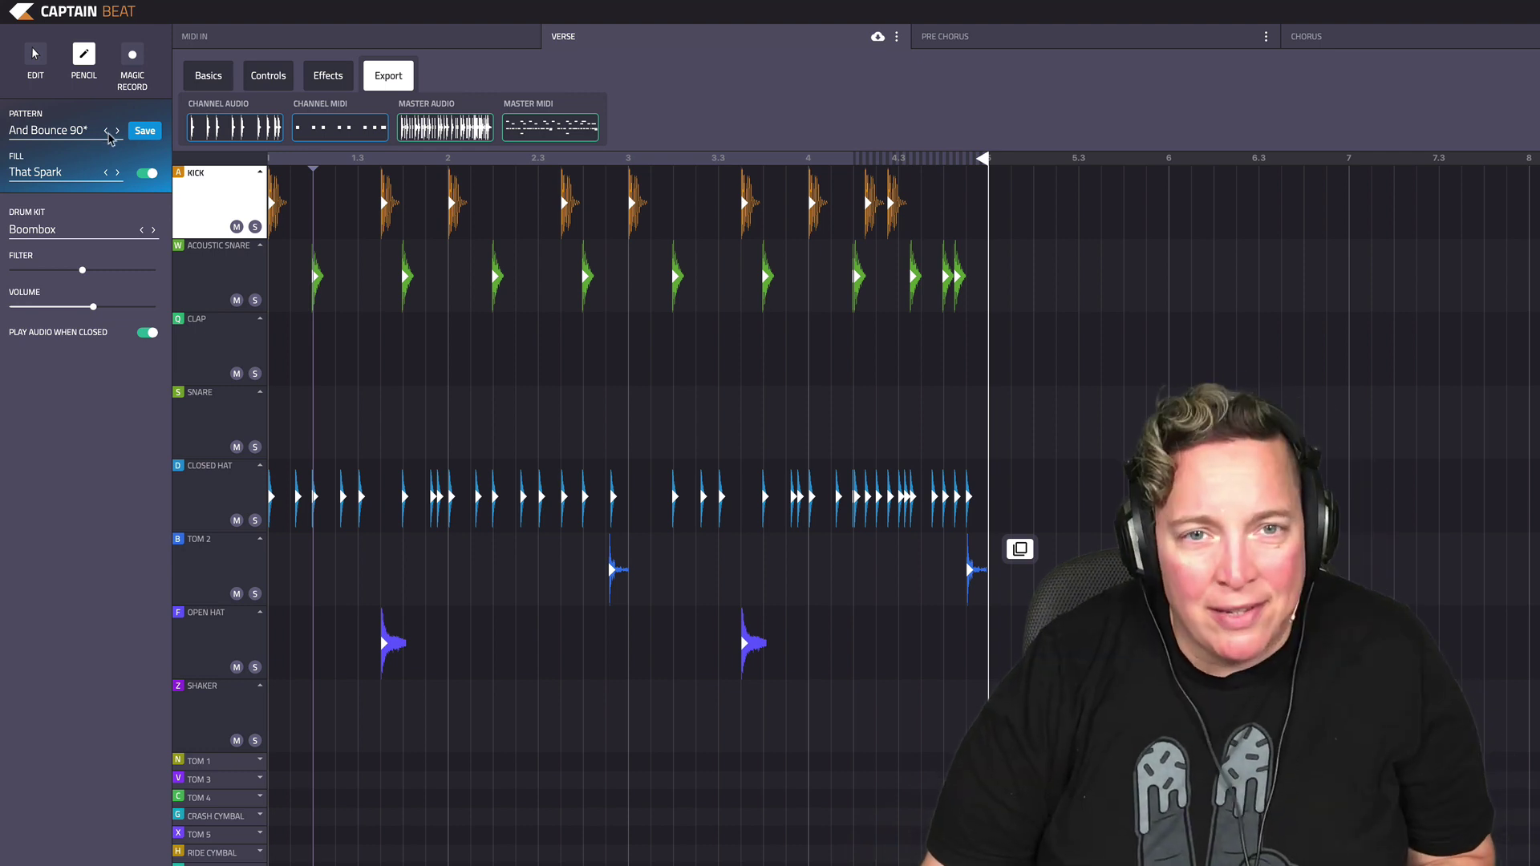
- Play the Verse beat while auditioning the Old School kits Forged, Imminent, Kong, Largo and Local, and settle on Marz
key(space)
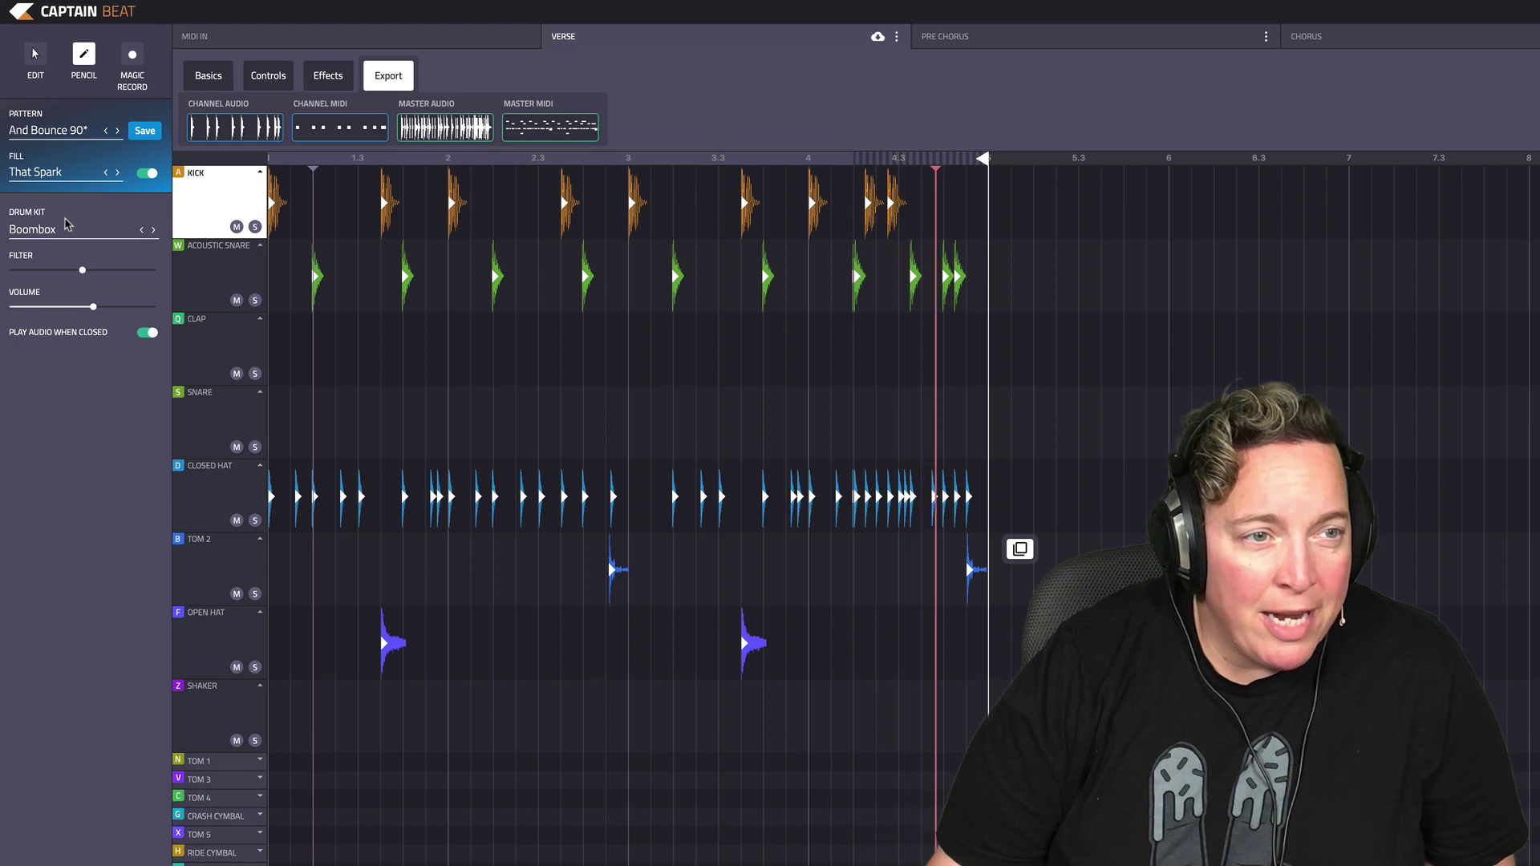
click(71, 228)
click(65, 450)
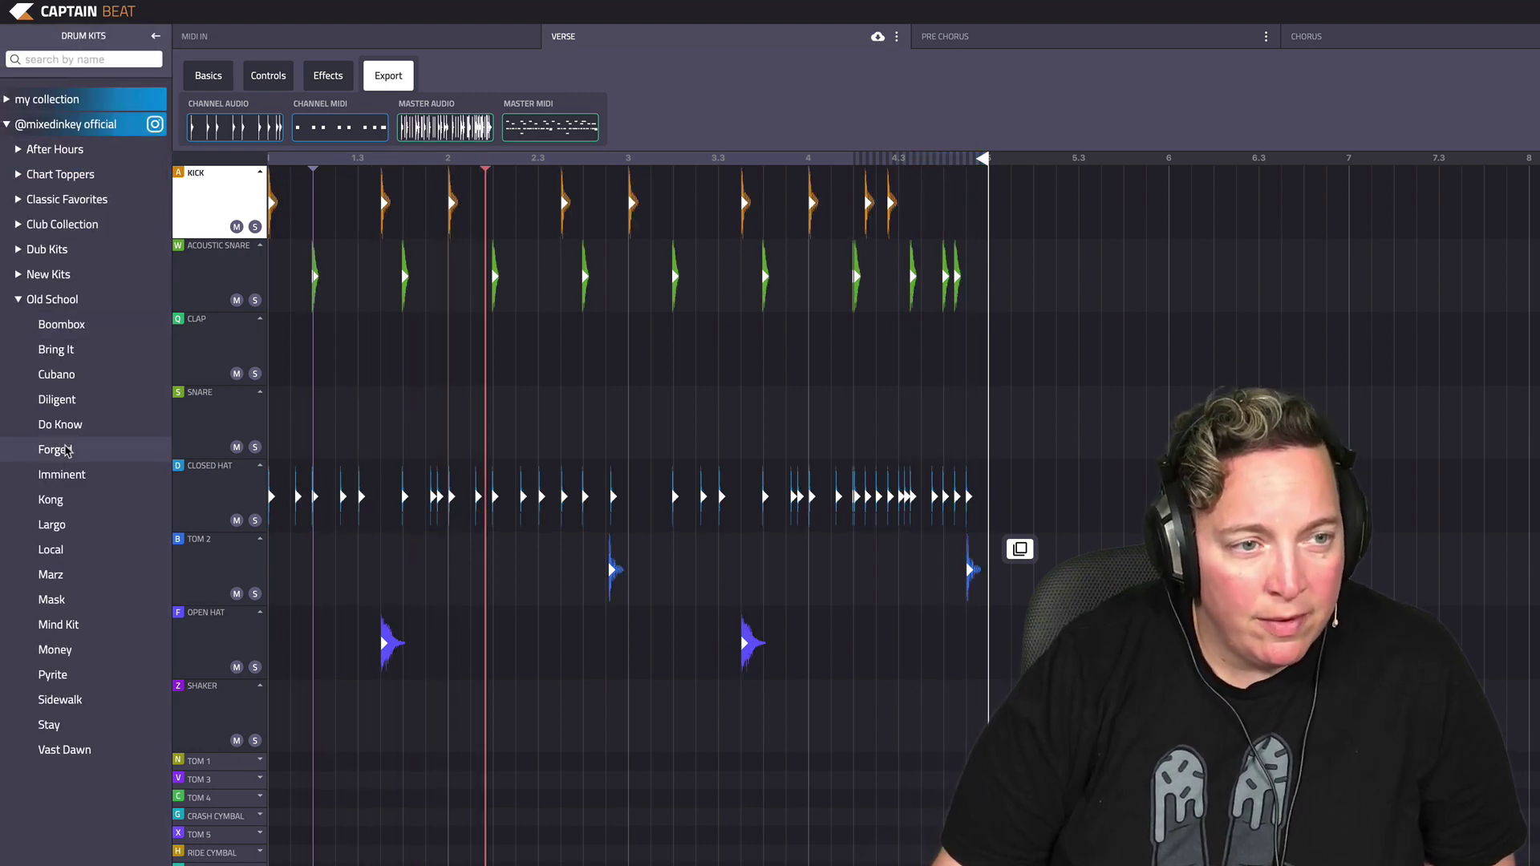
click(72, 480)
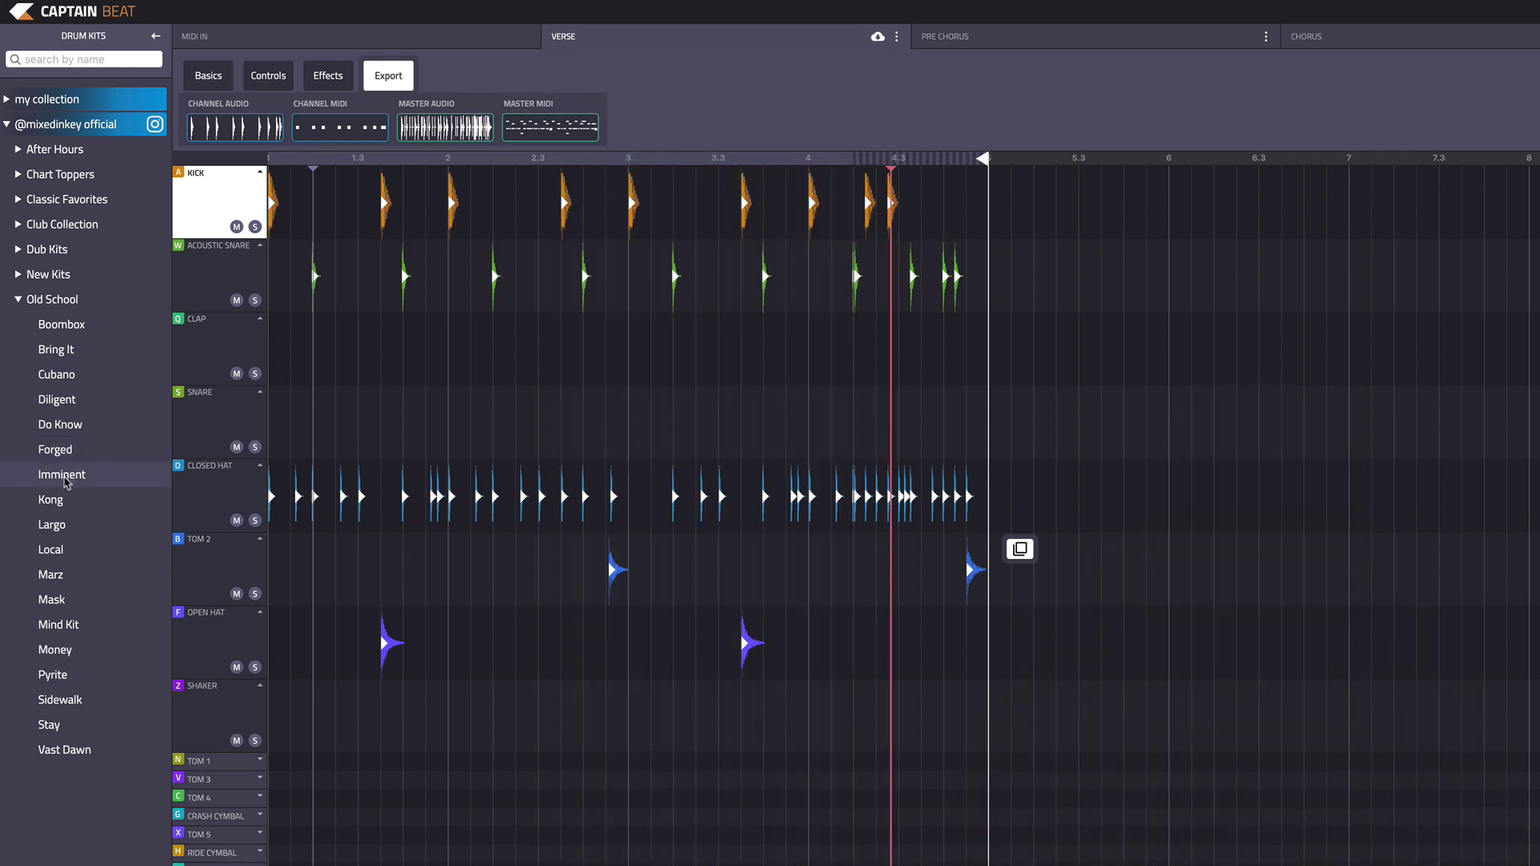
click(61, 499)
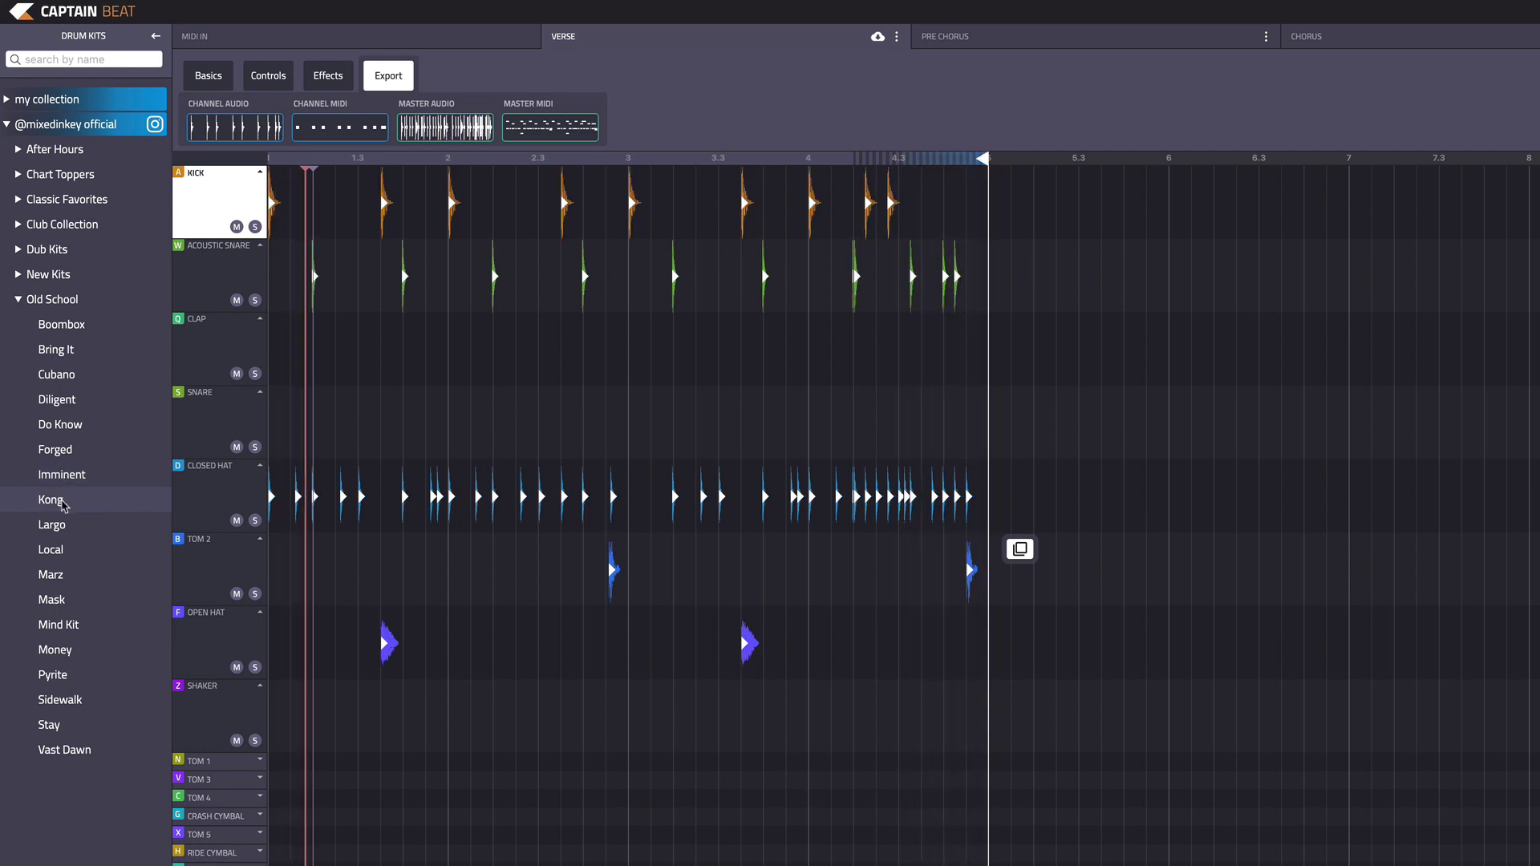
click(62, 526)
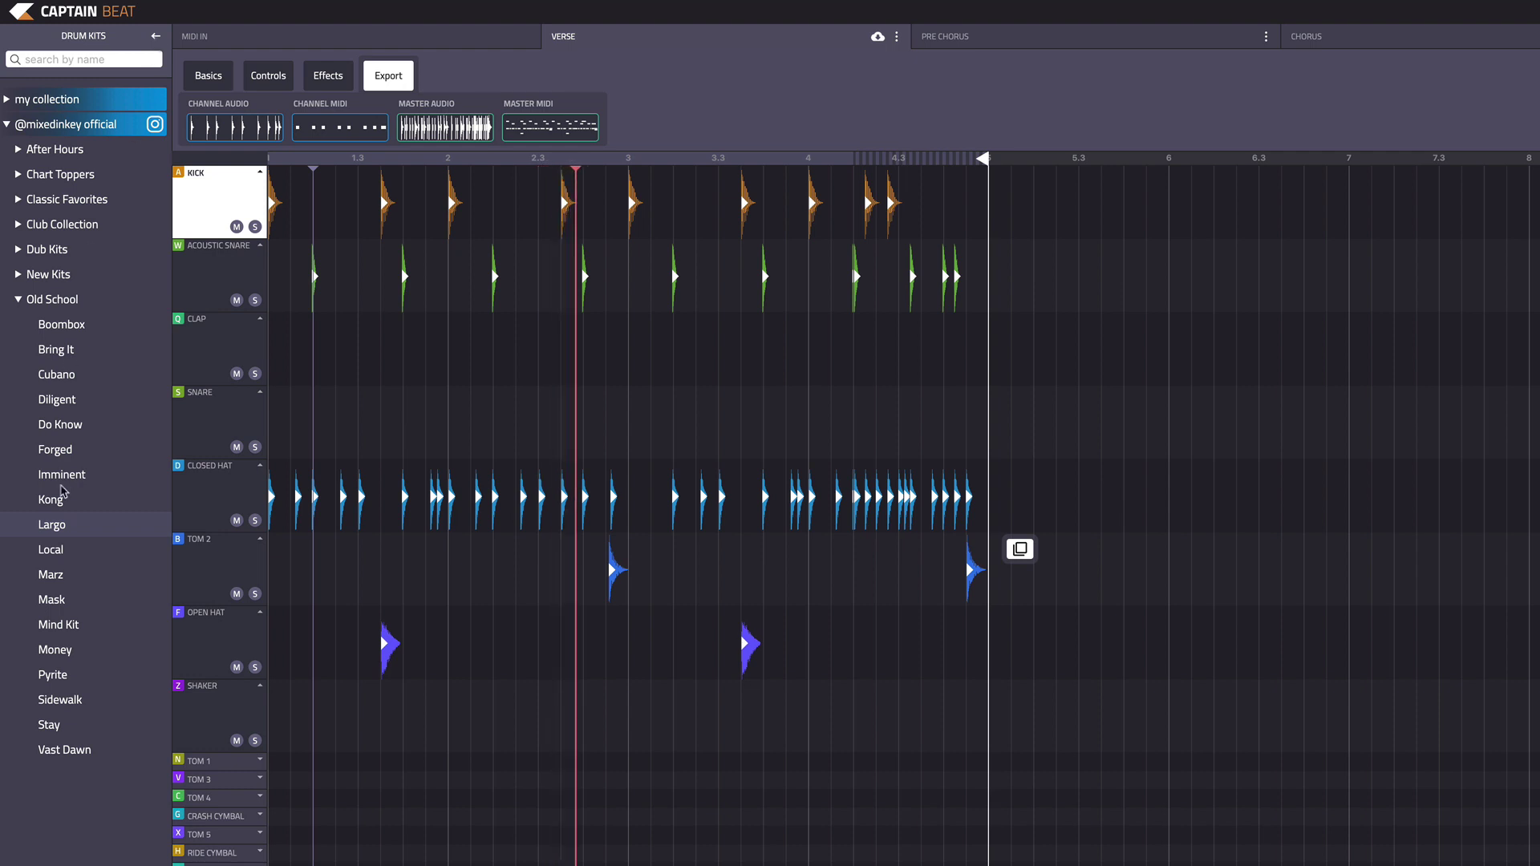
click(57, 549)
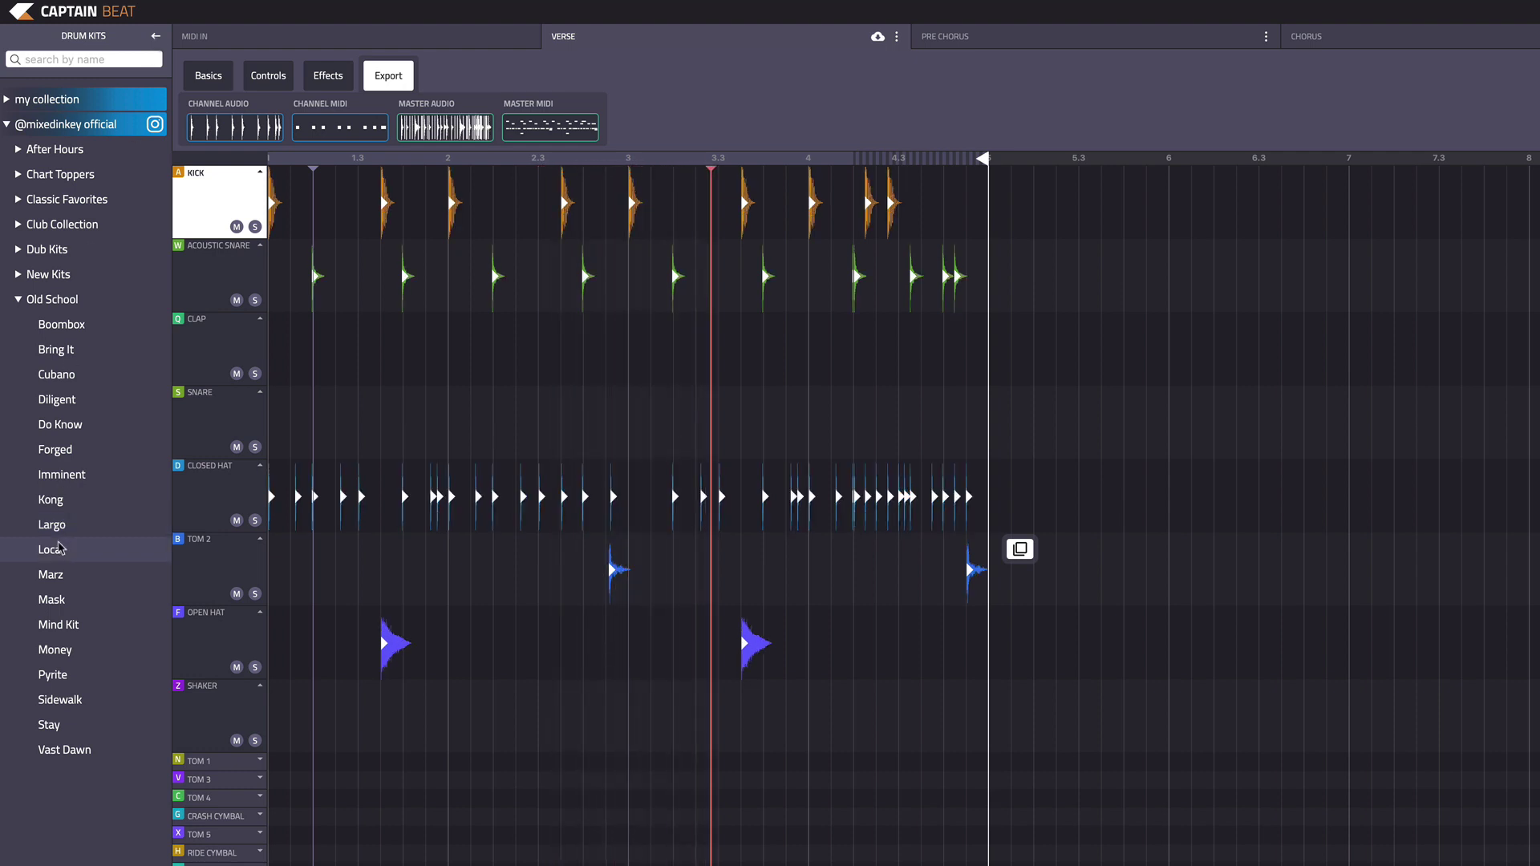
click(54, 576)
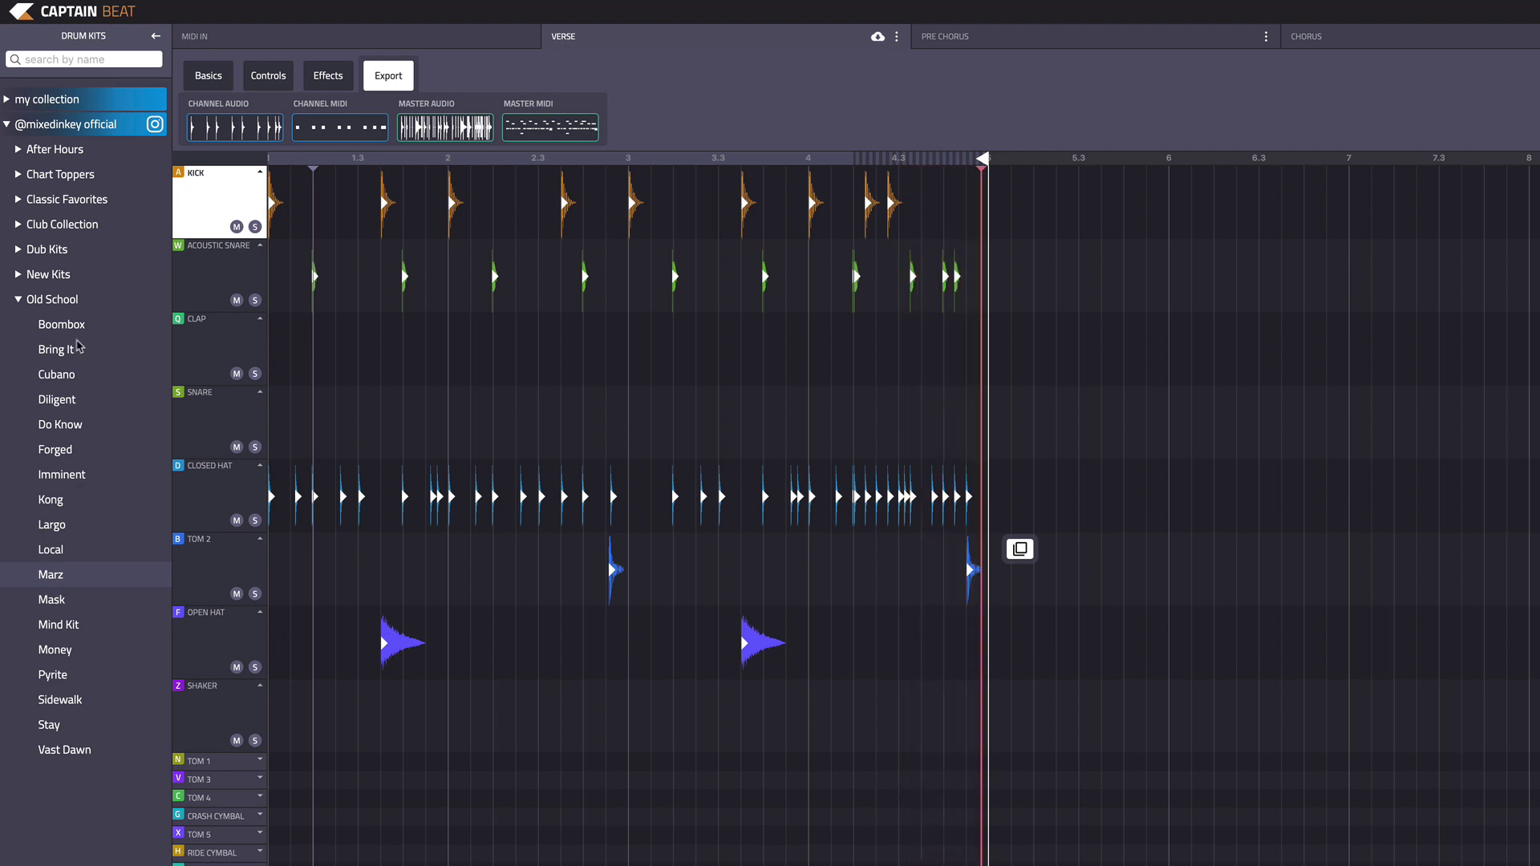
click(156, 37)
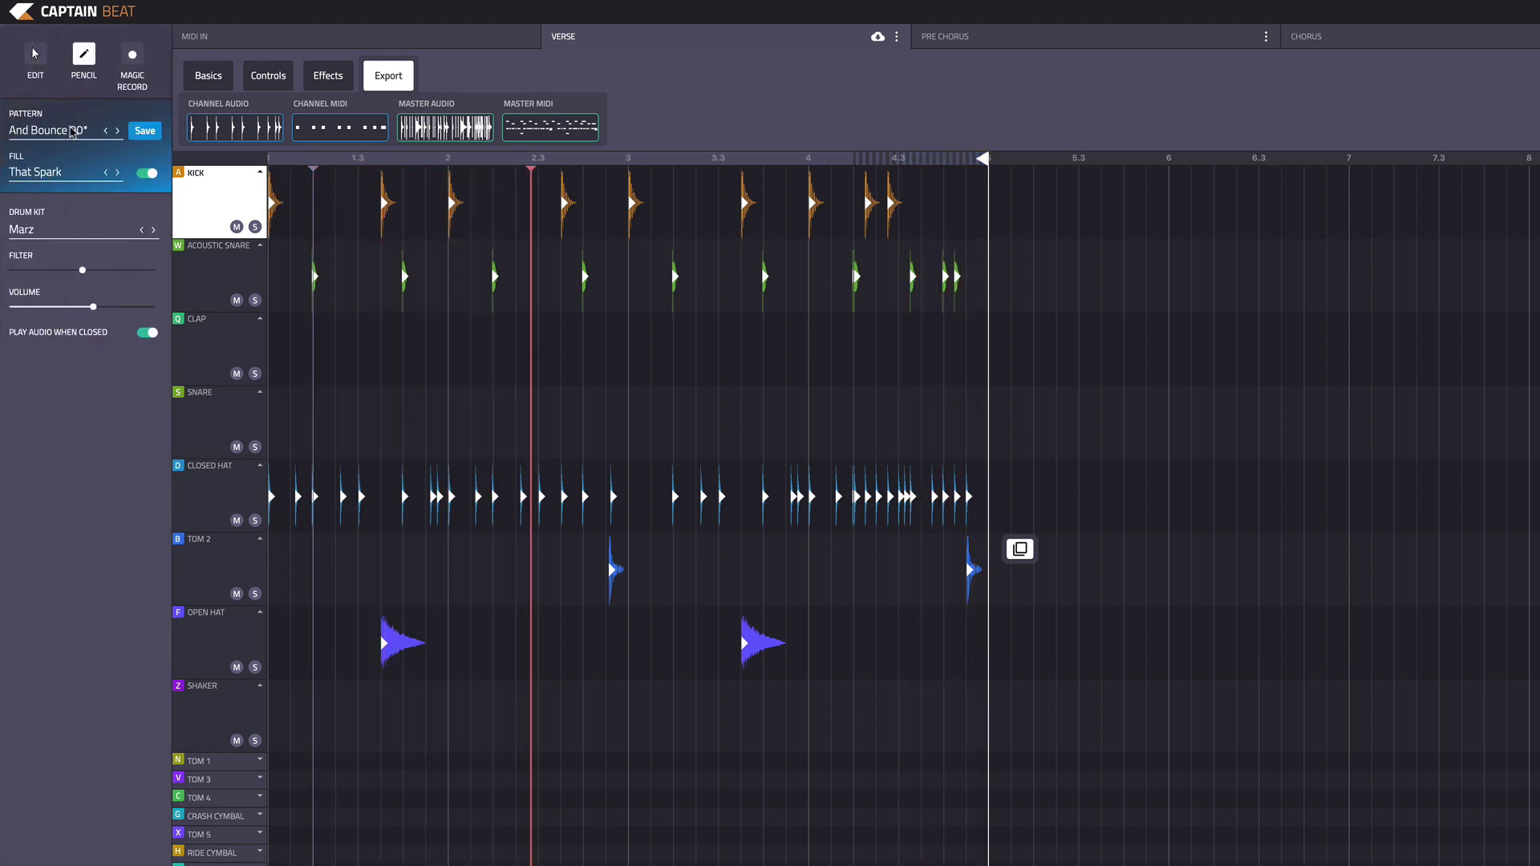
- Audition the Pop patterns Jupiter 90, Monotown 113 and Red Caravan 90 for the Verse, and settle on Take Me Back 110
click(70, 130)
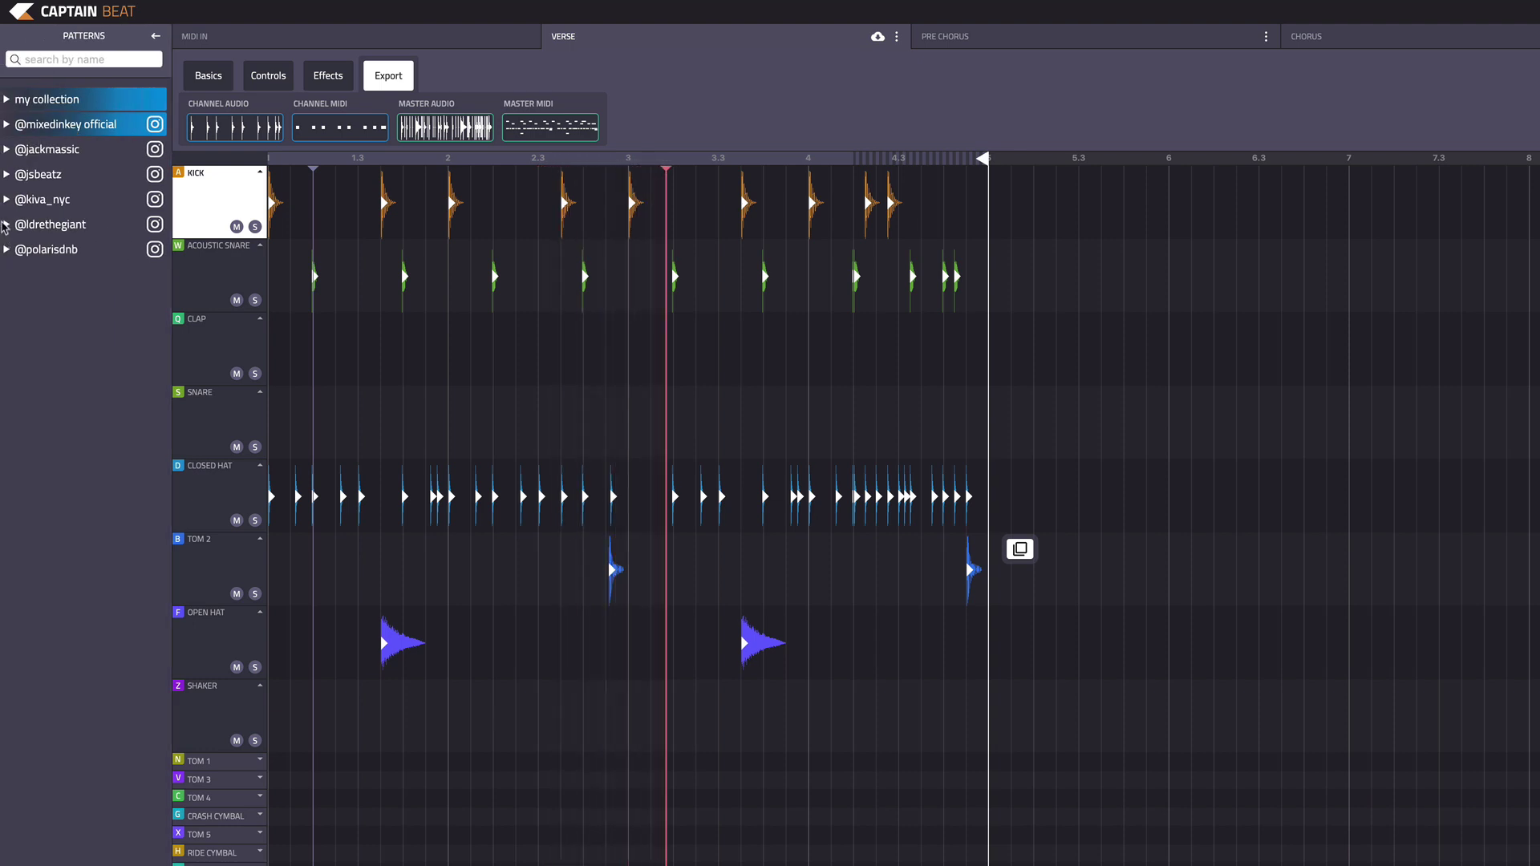
click(6, 150)
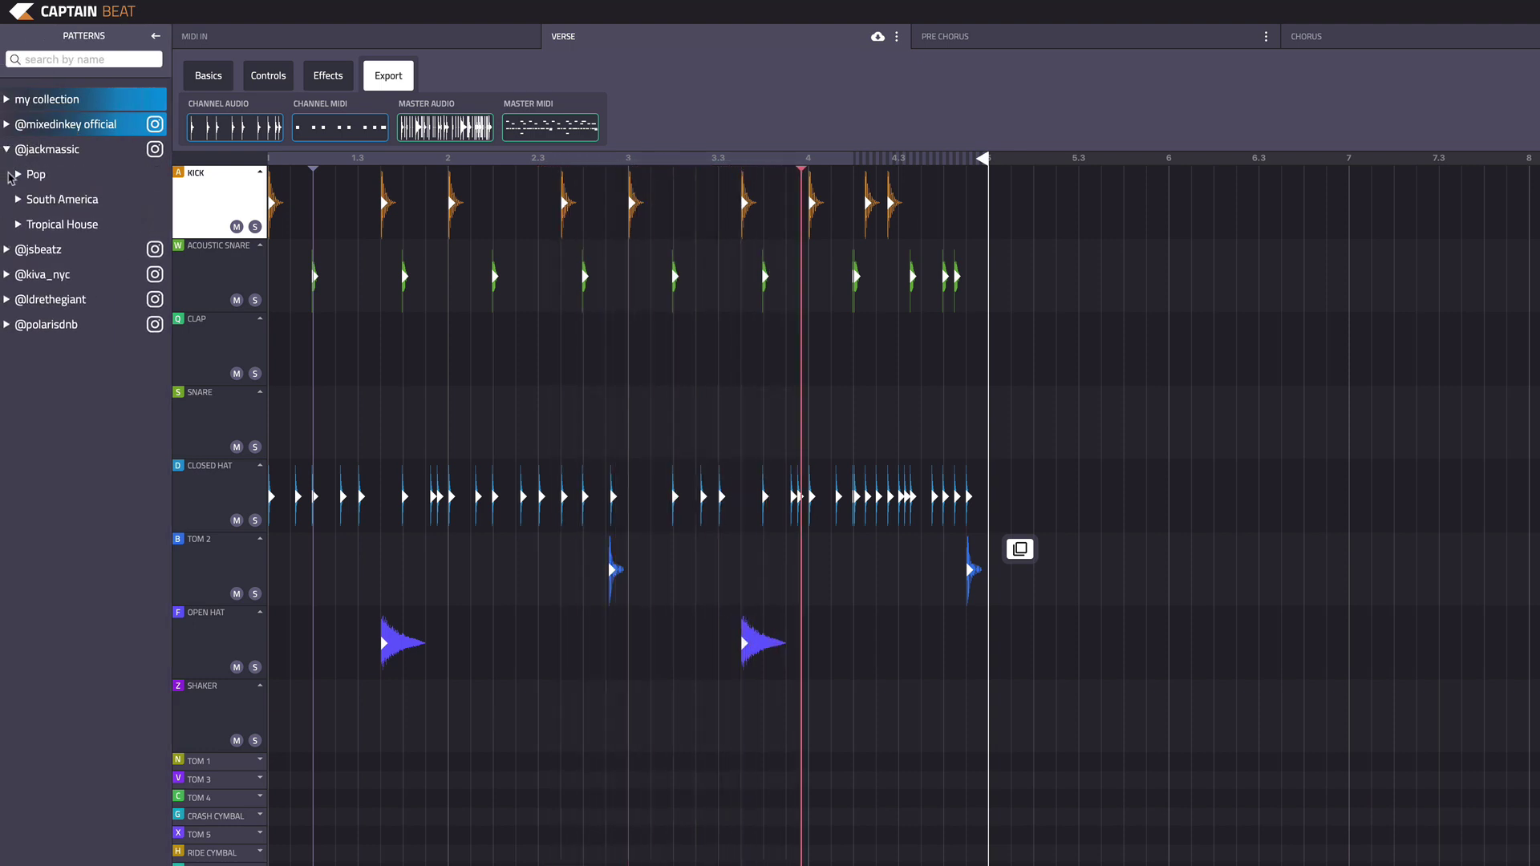
click(19, 174)
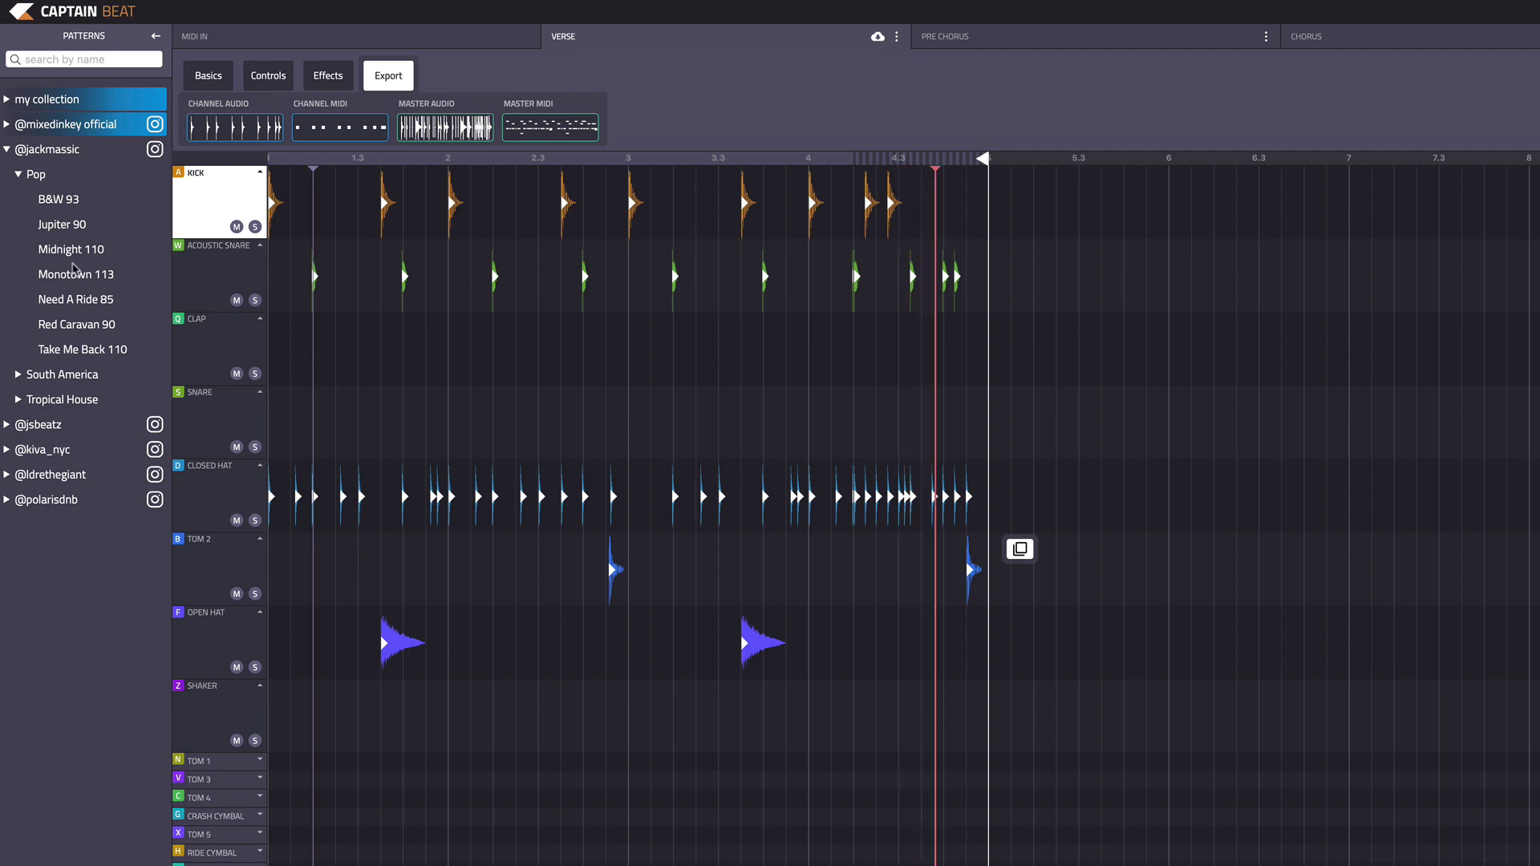
click(76, 225)
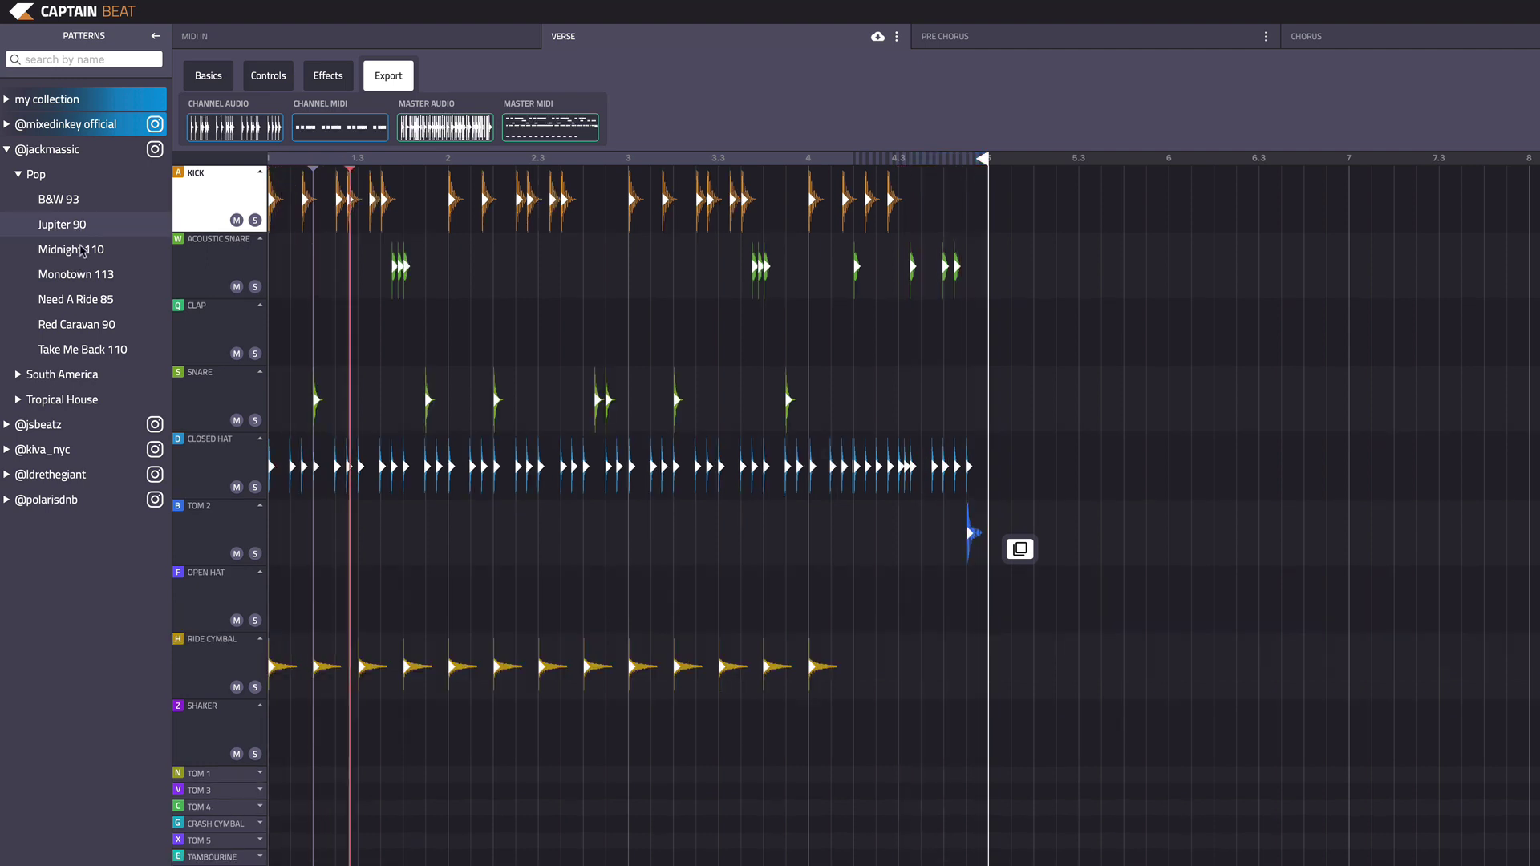
click(83, 272)
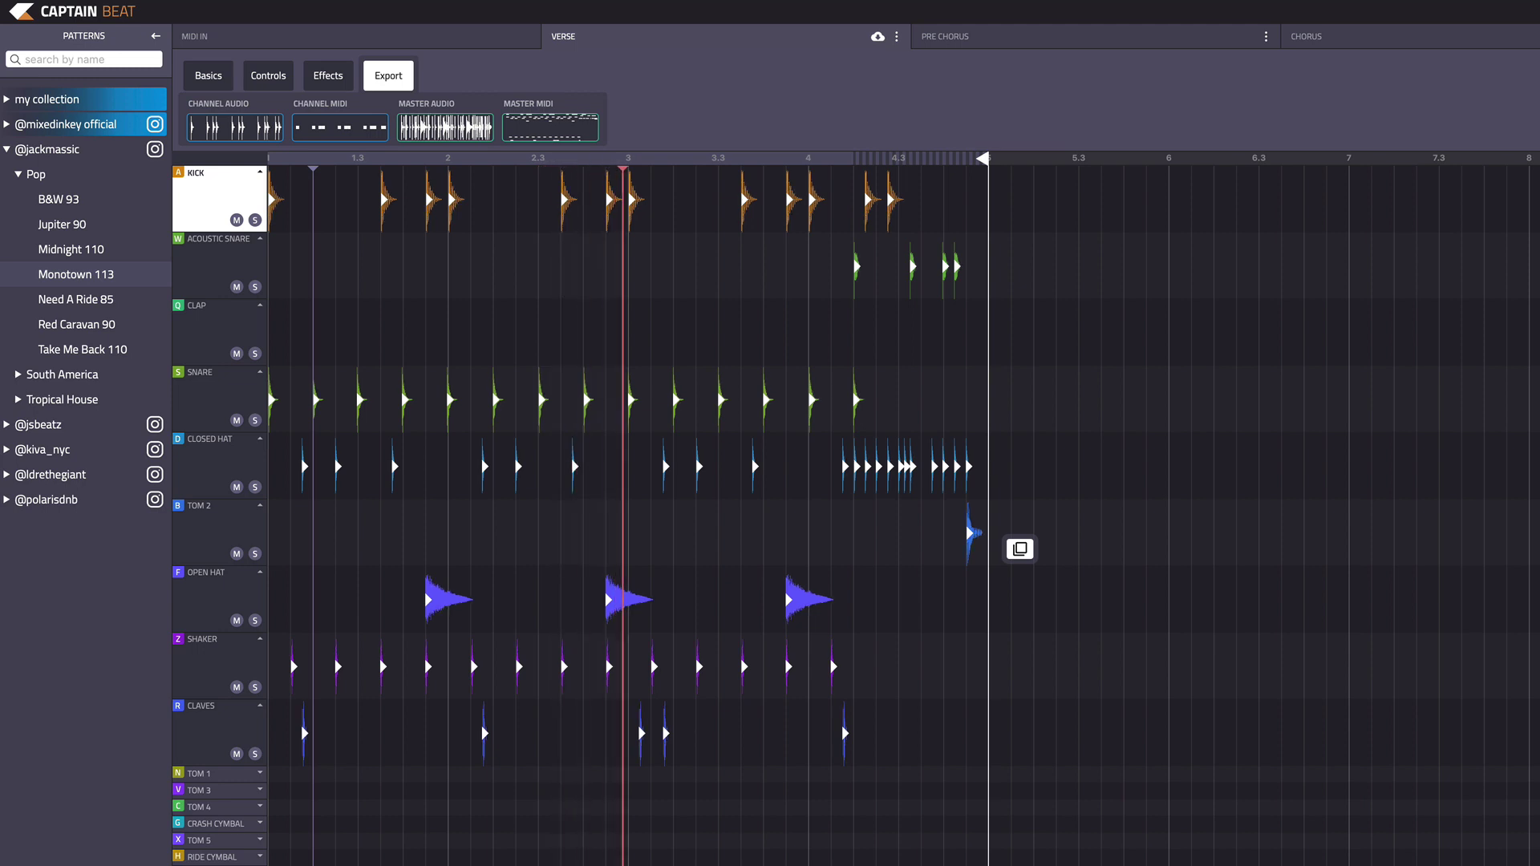
click(74, 319)
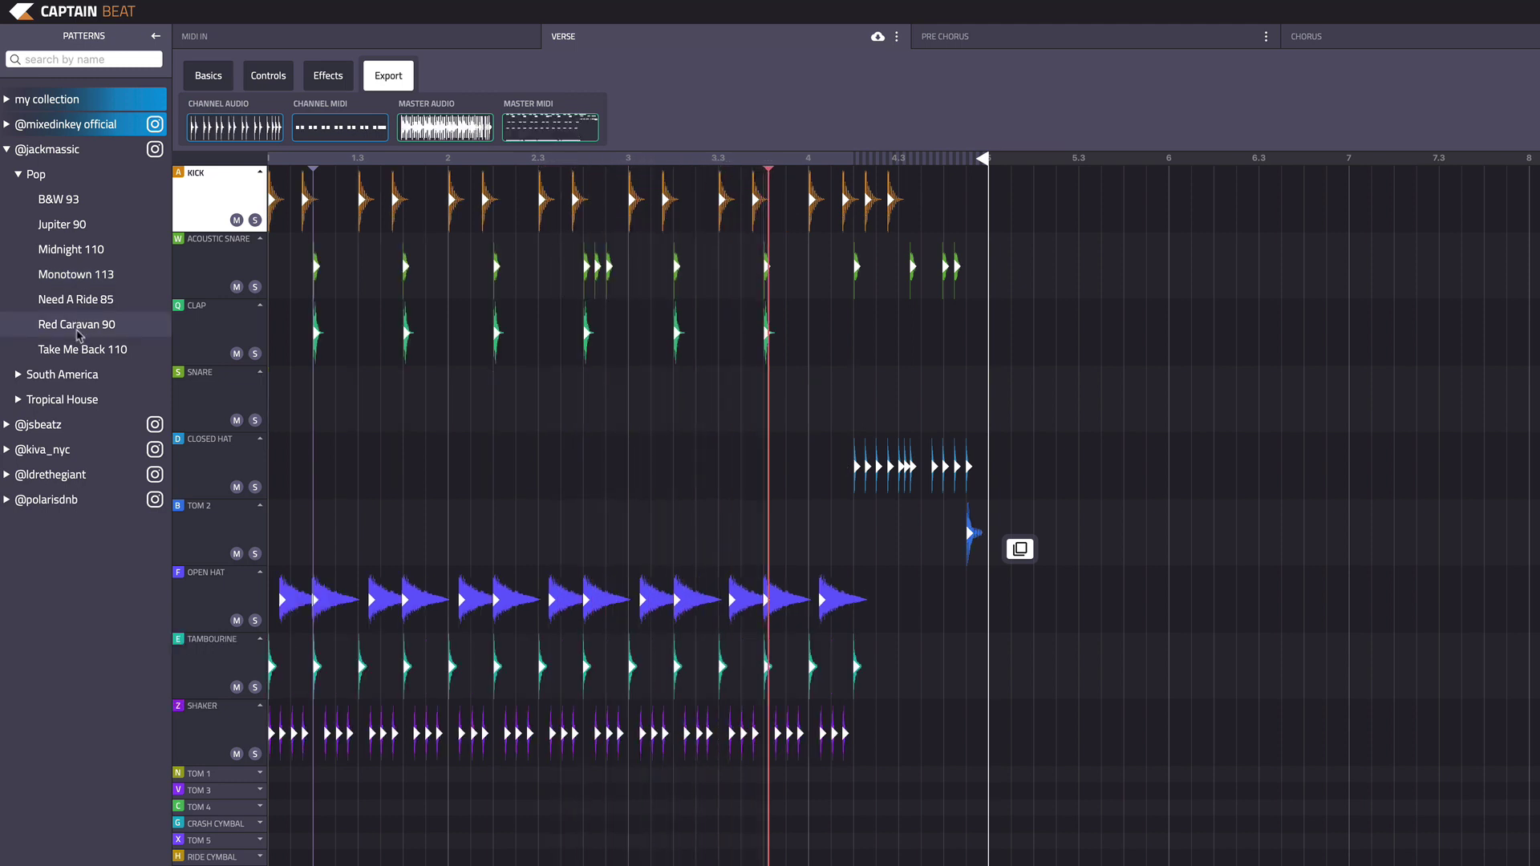
click(82, 351)
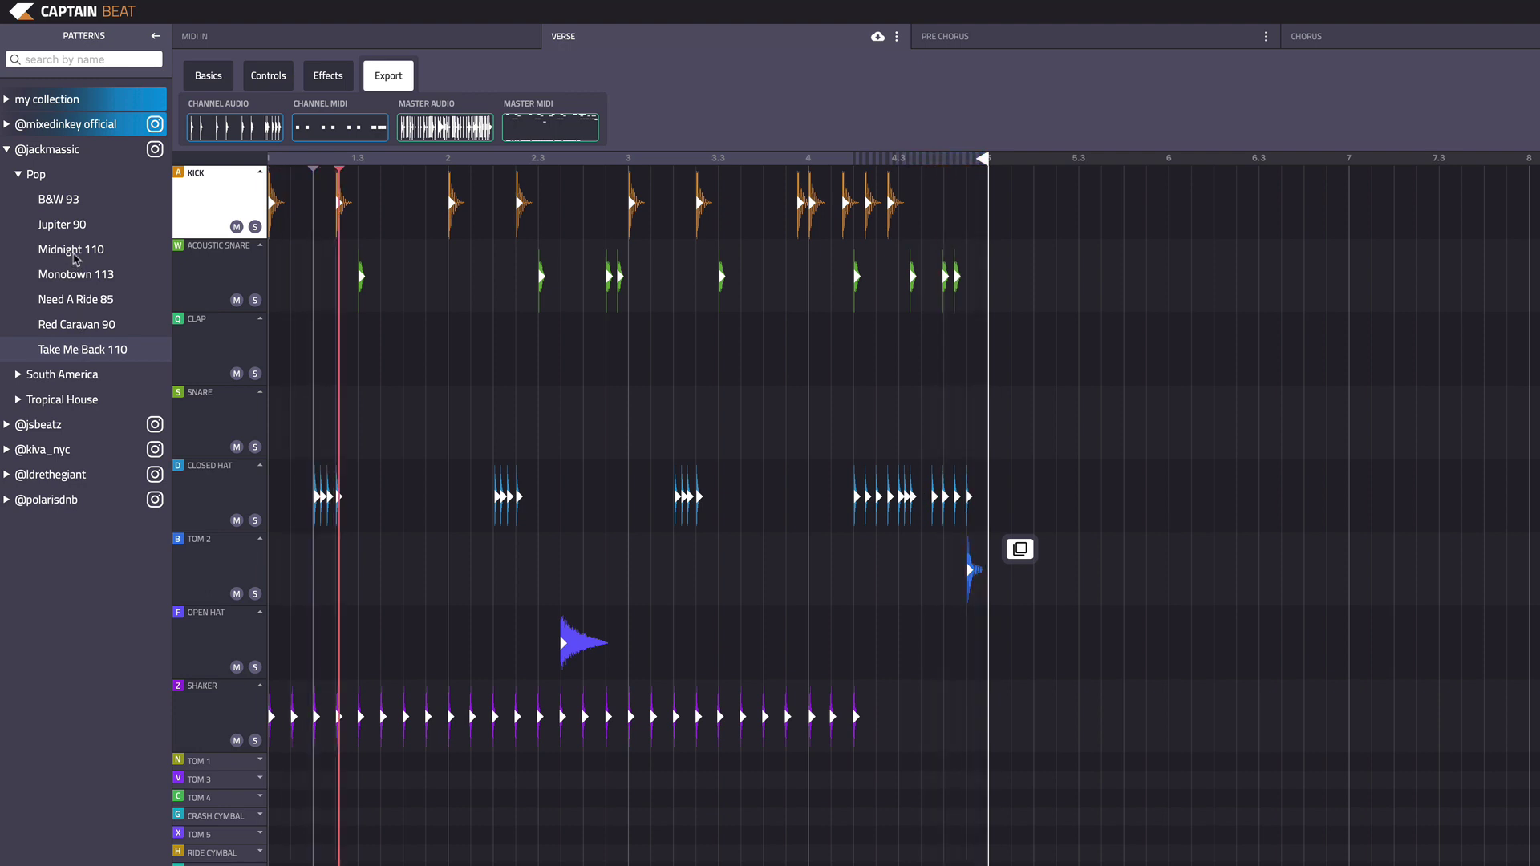
click(155, 37)
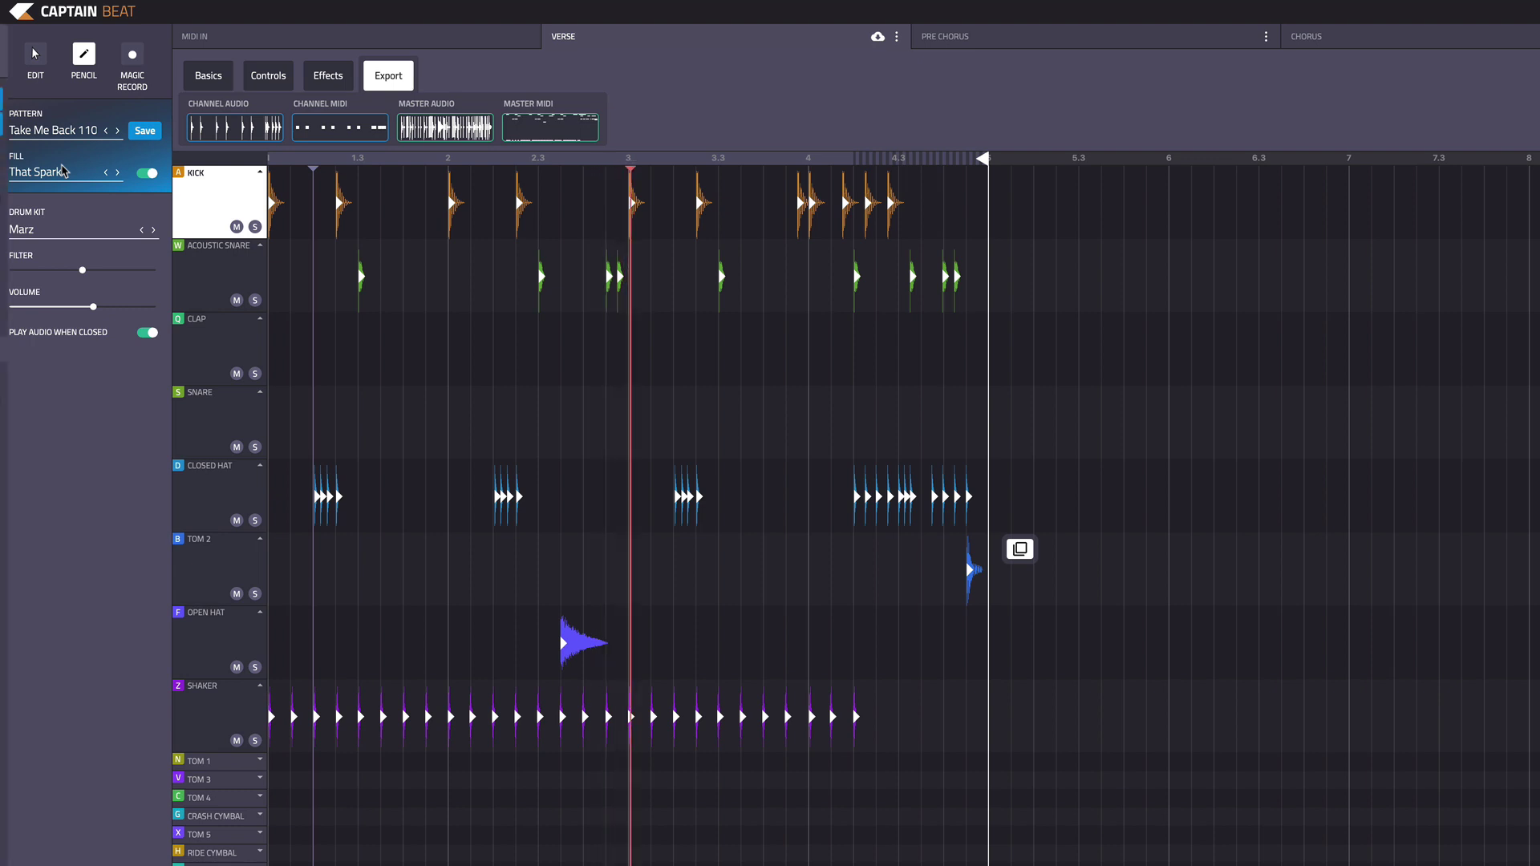
click(44, 173)
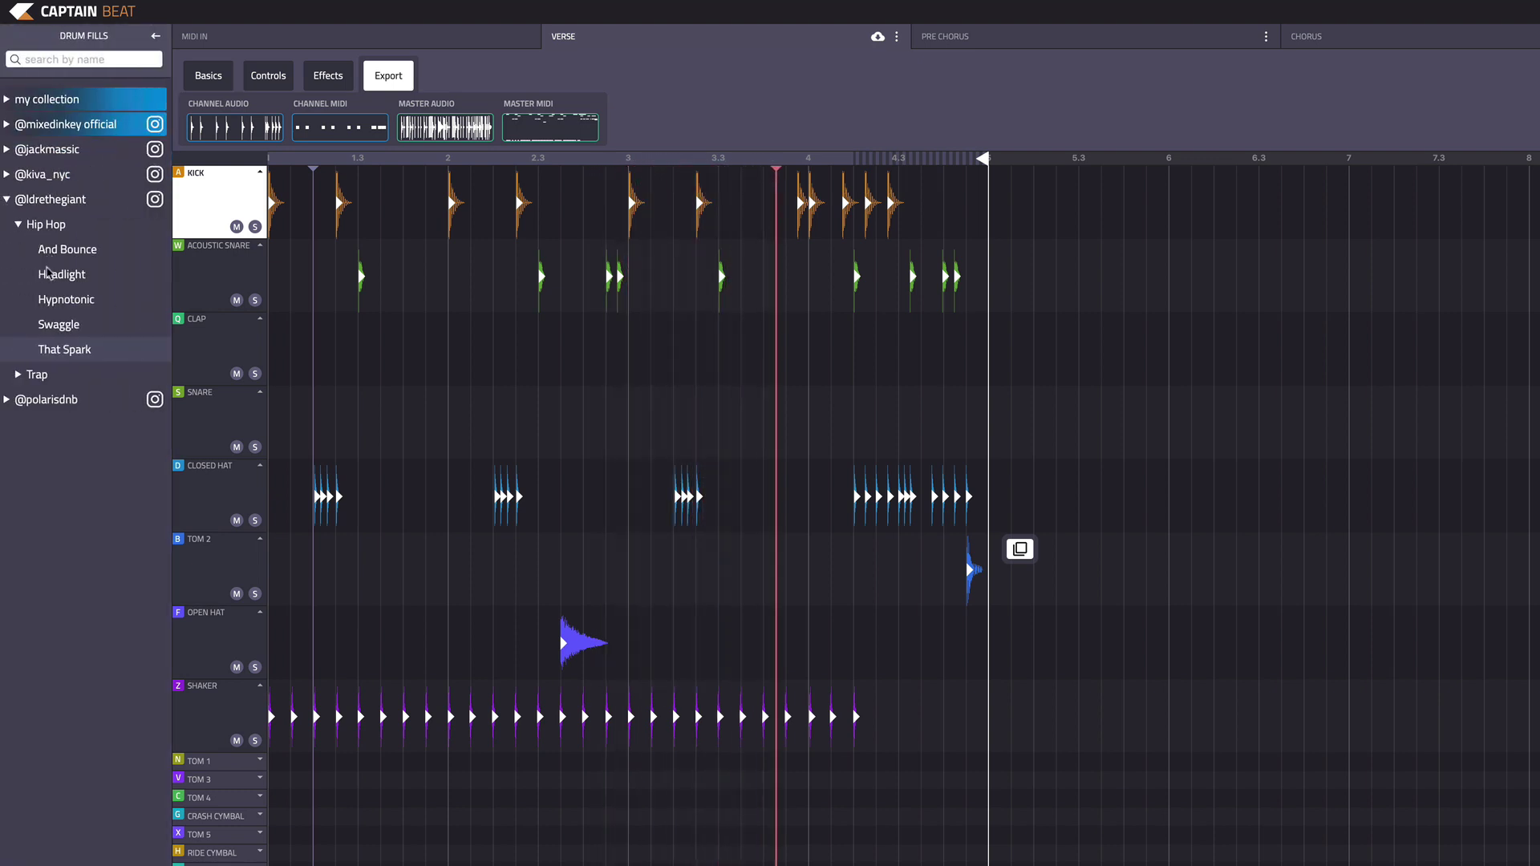
click(6, 168)
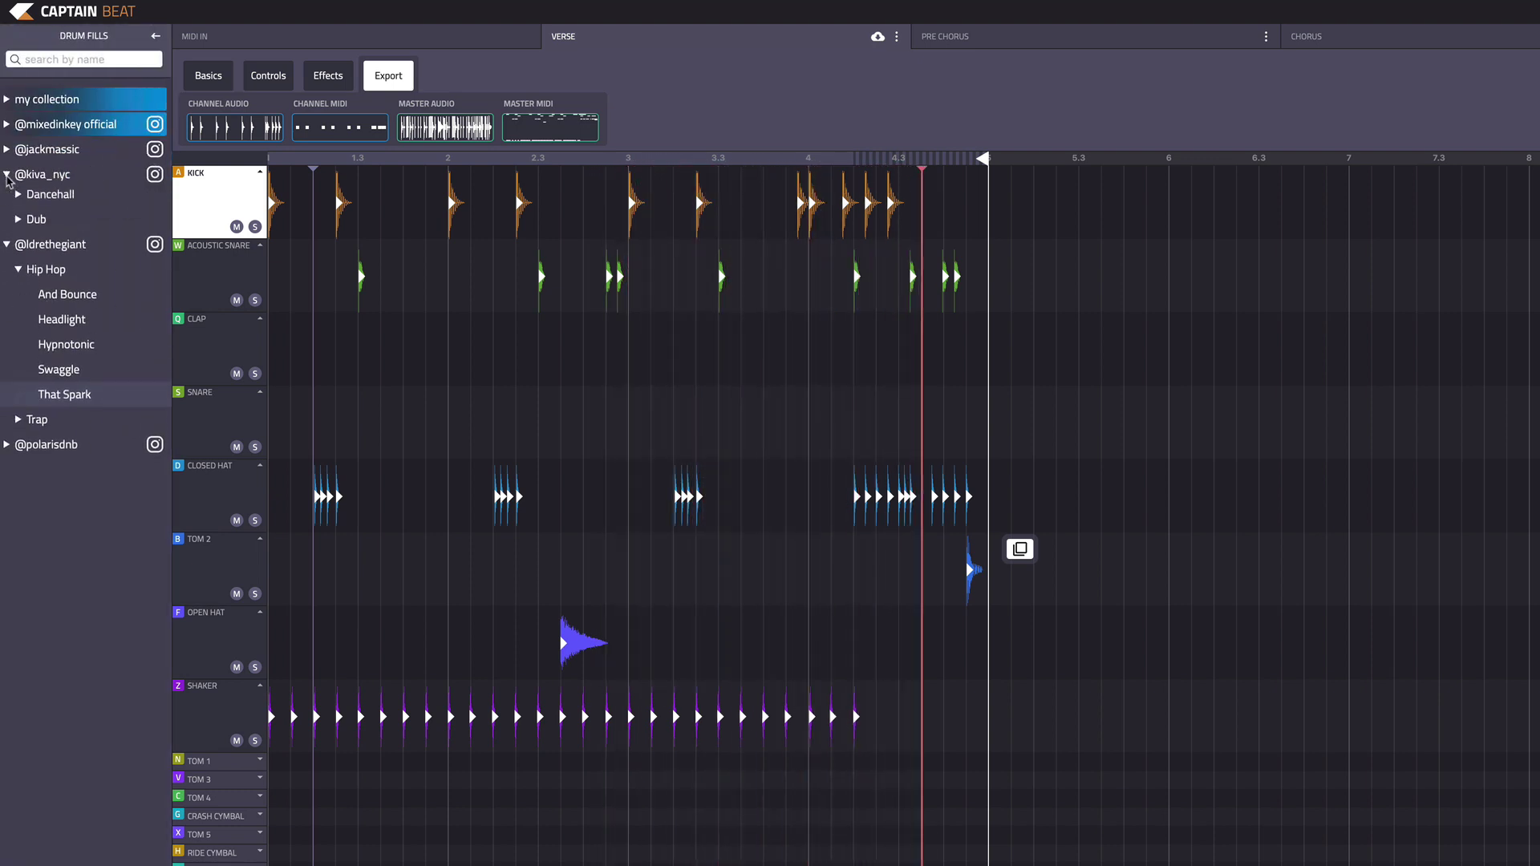
click(7, 149)
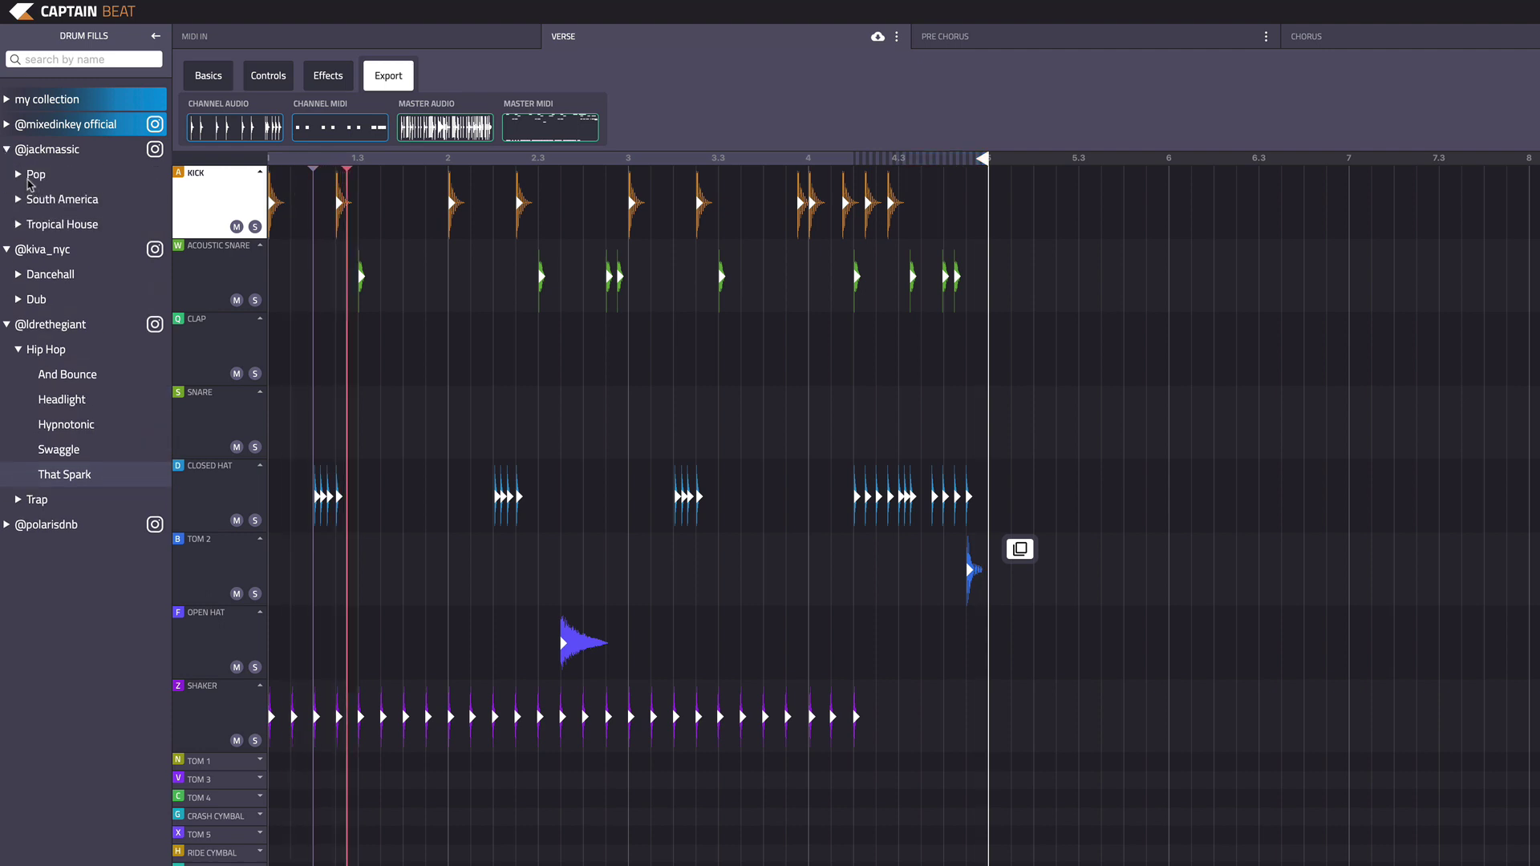
click(25, 174)
click(49, 227)
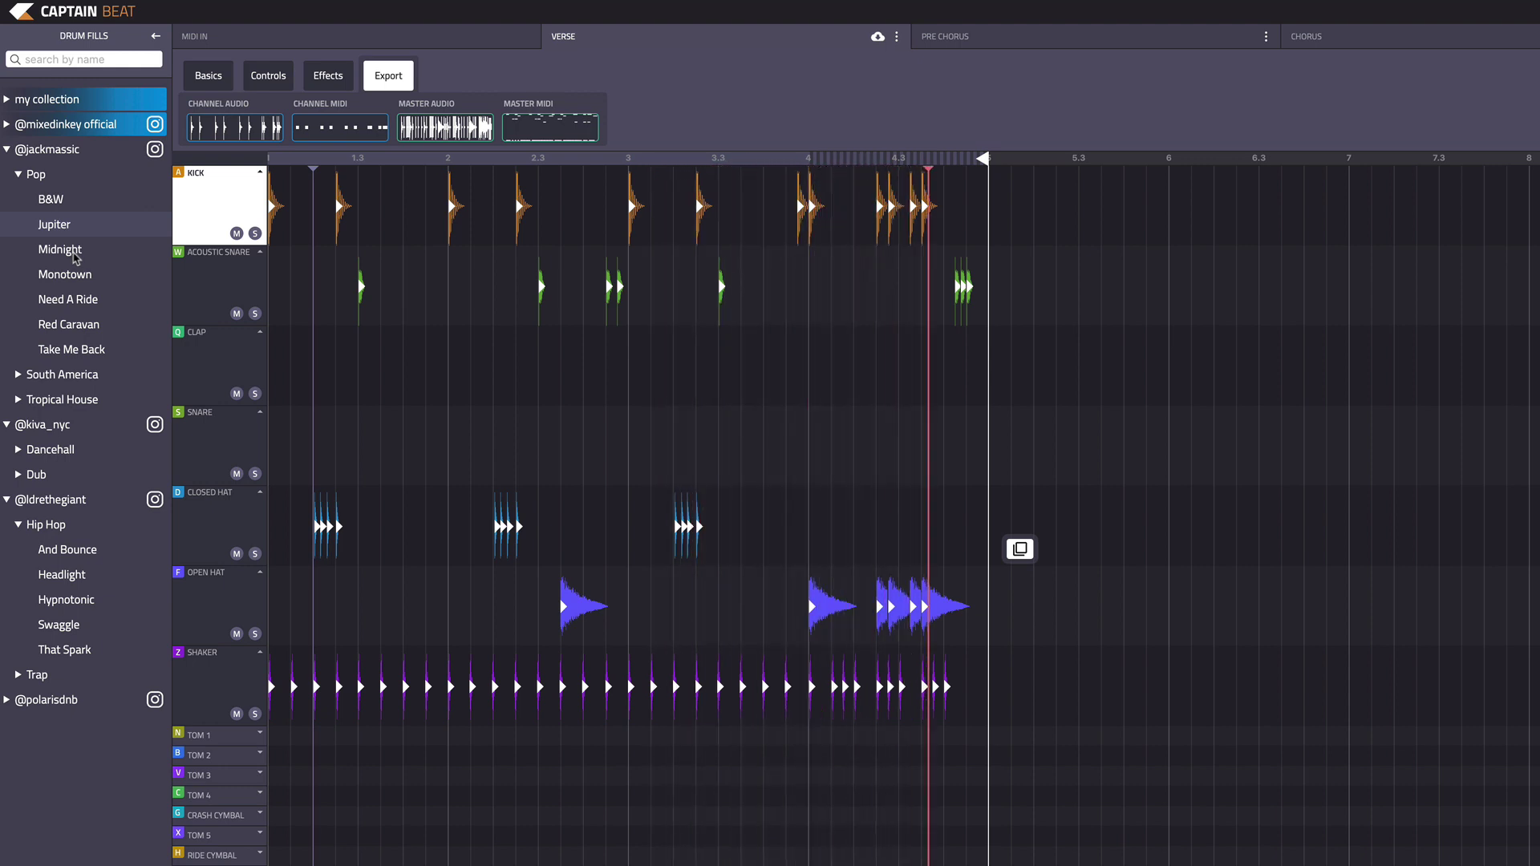
click(72, 255)
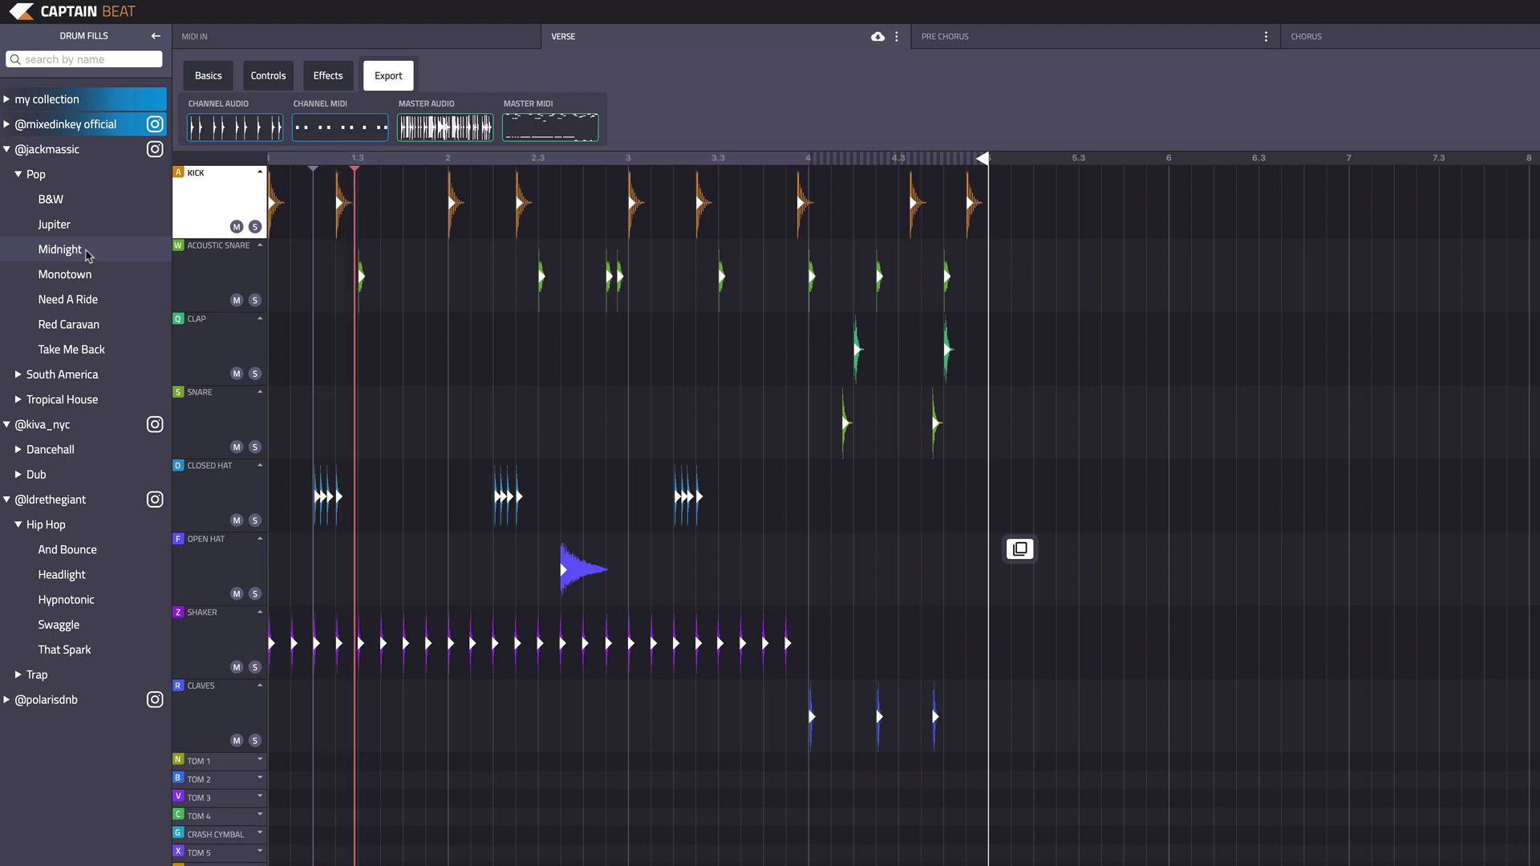
click(77, 329)
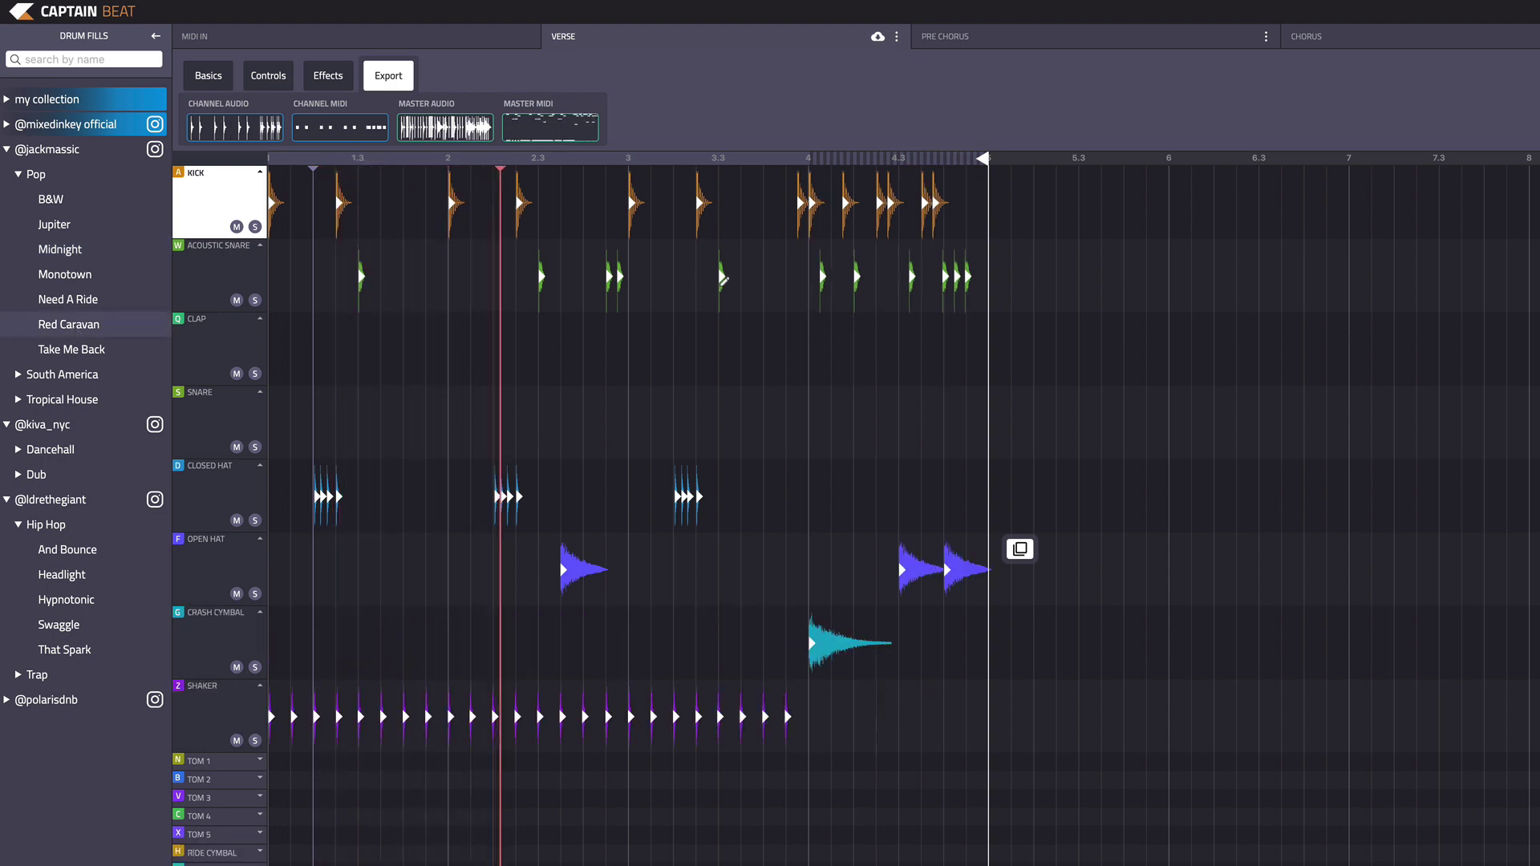
- Pencil in three consecutive Clap hits just before bar 4, plus single Snare hits at the ends of bars 4 and 1
click(745, 345)
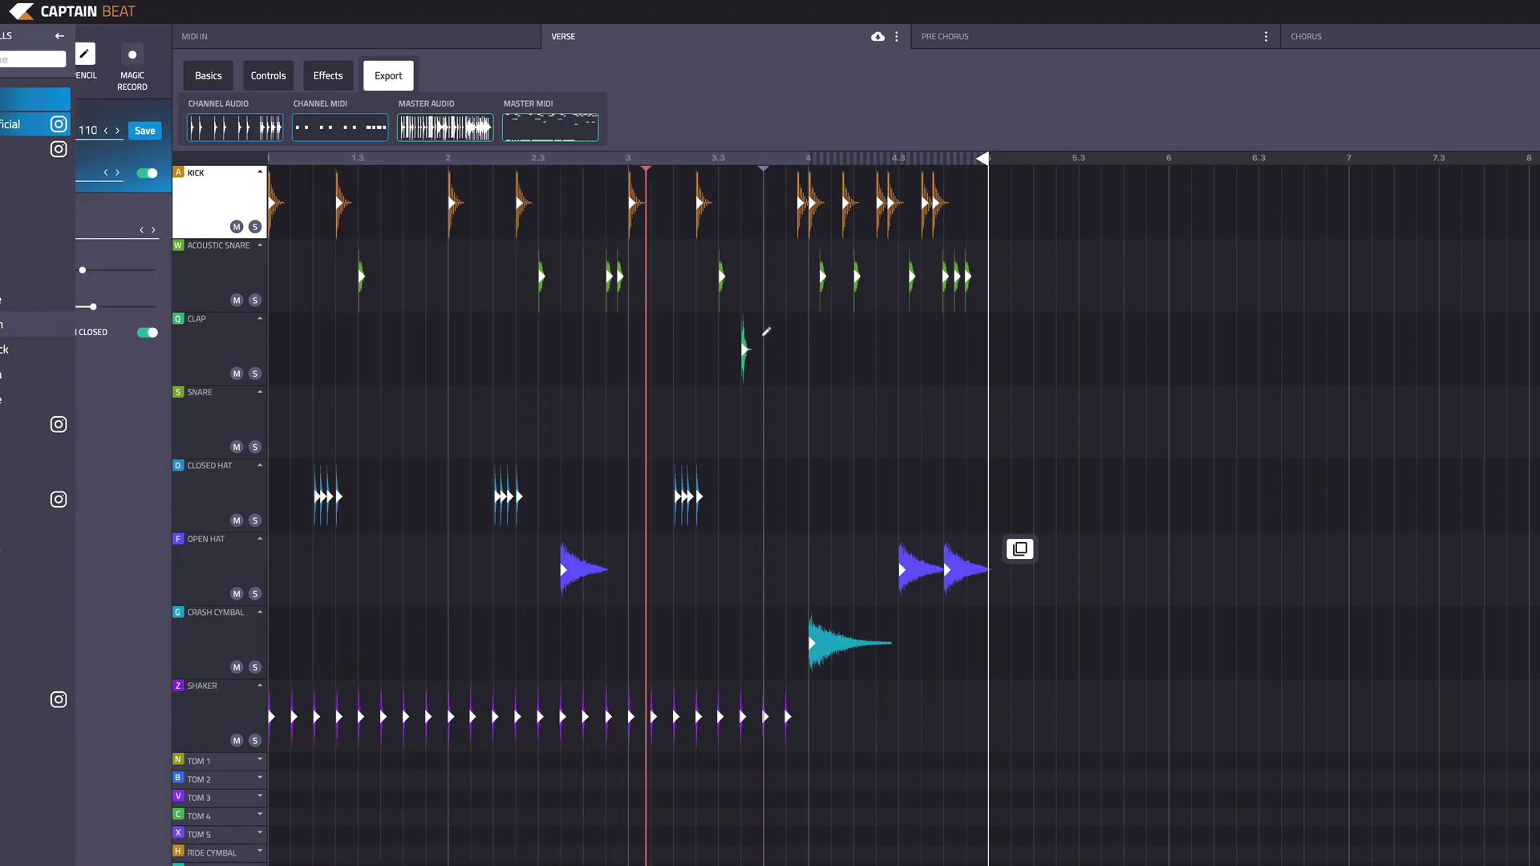
click(766, 343)
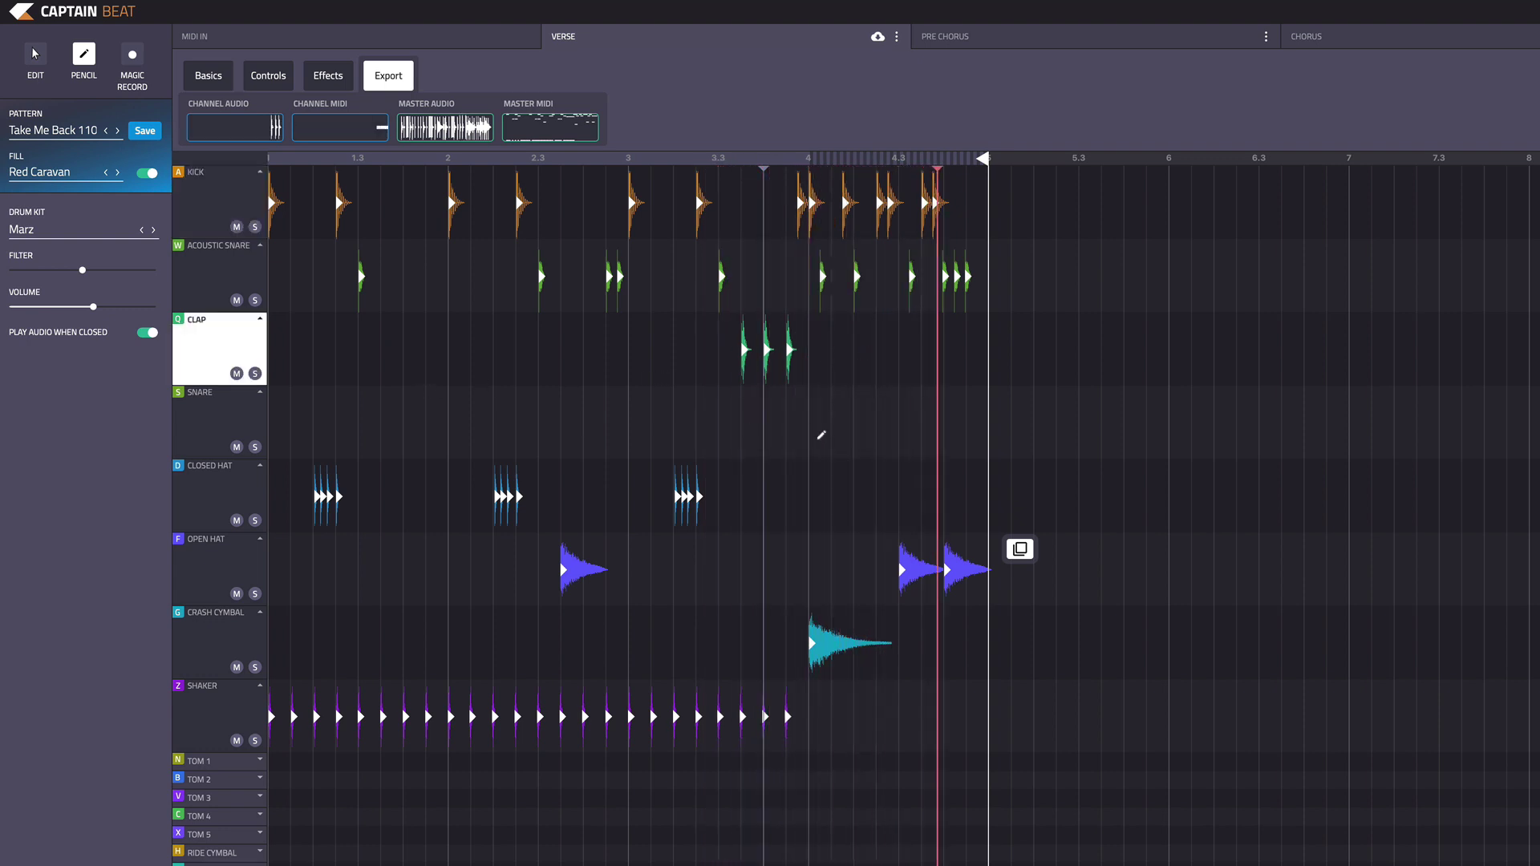
click(970, 415)
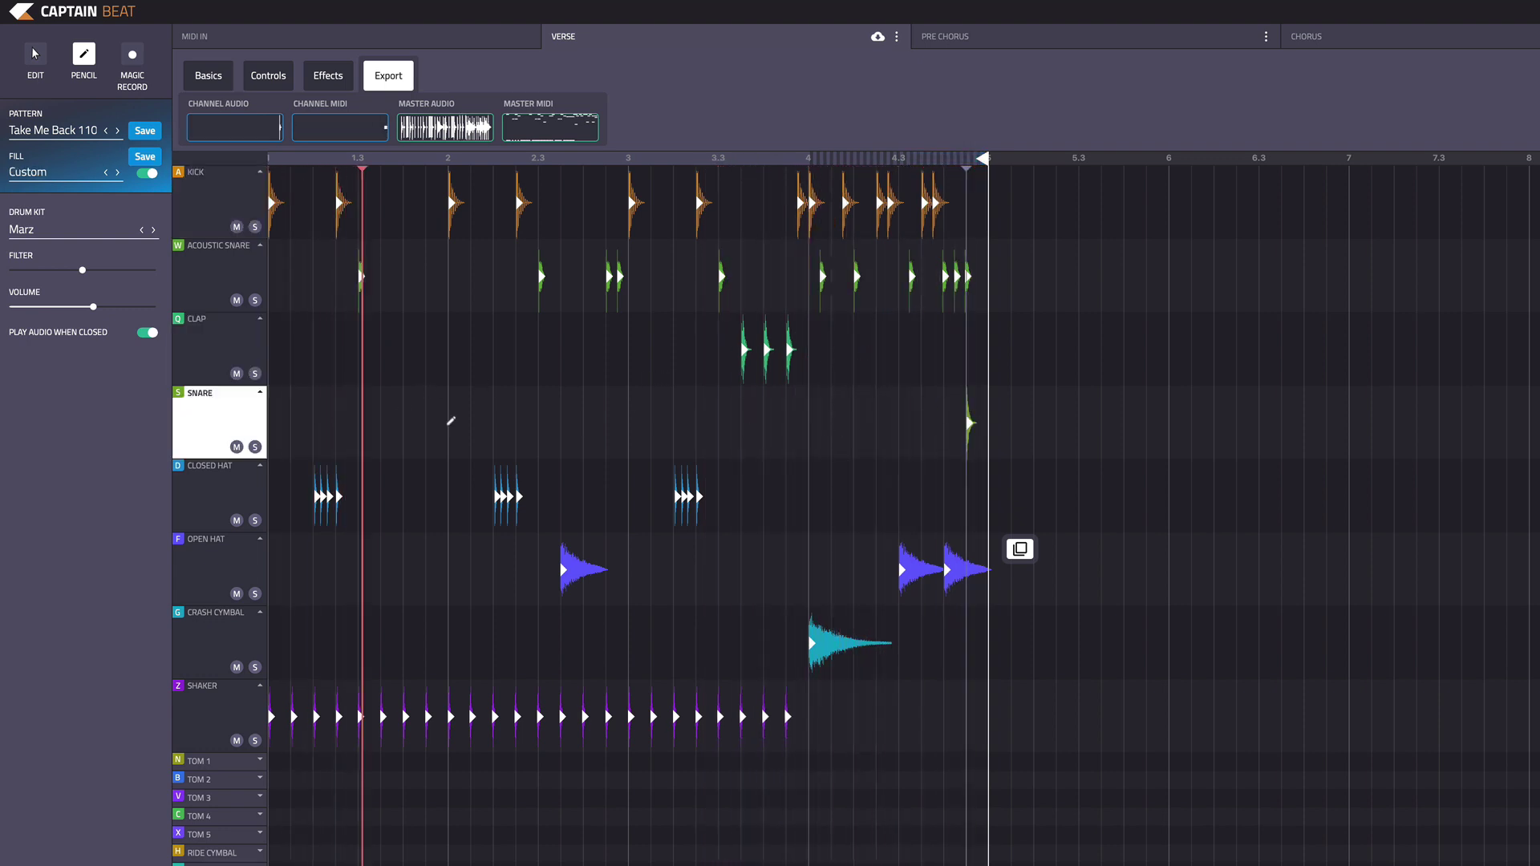
click(428, 421)
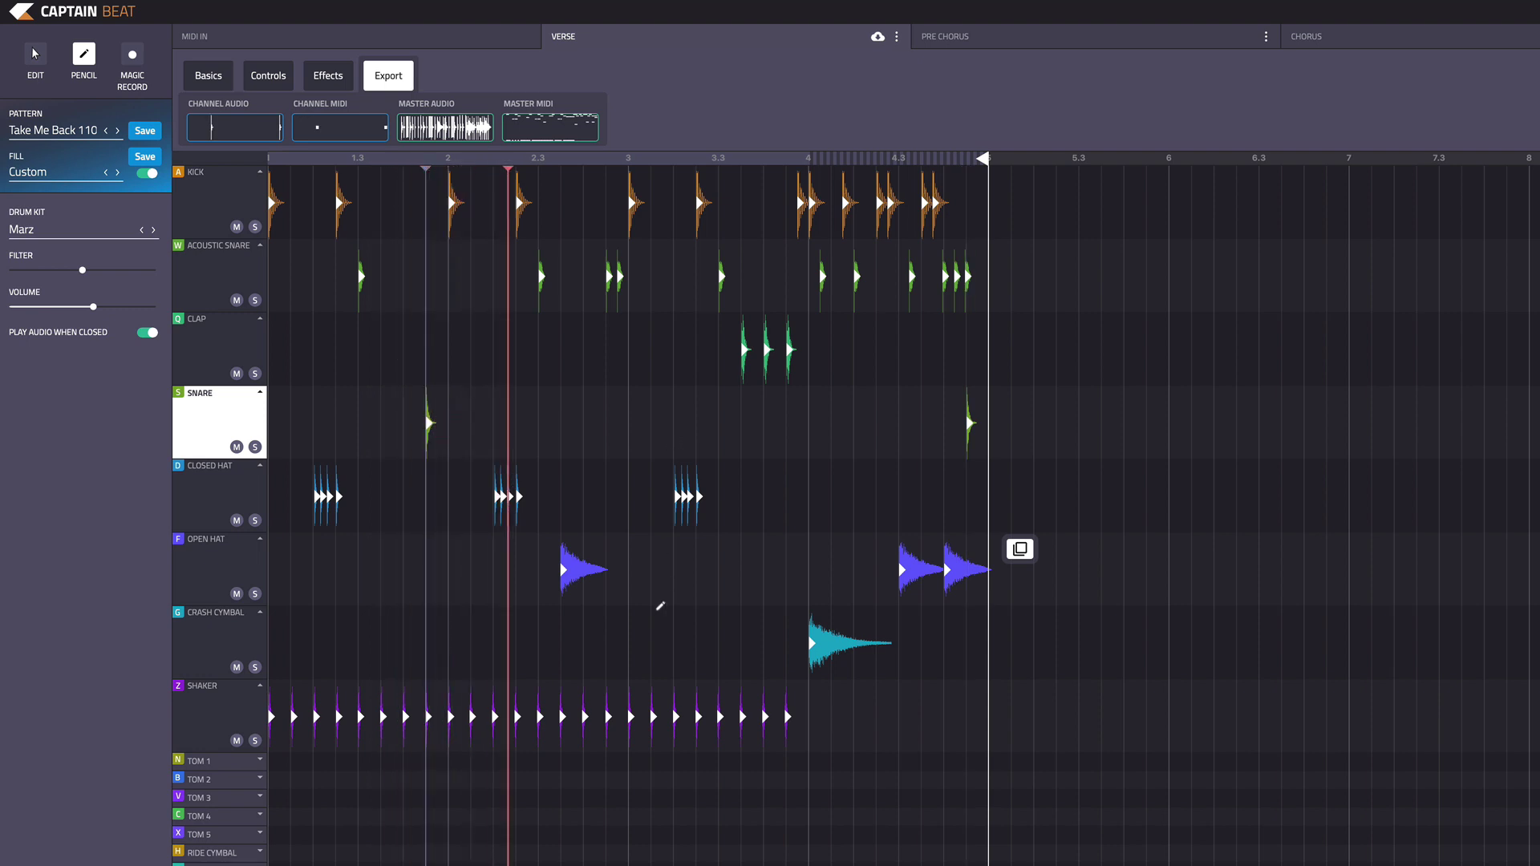